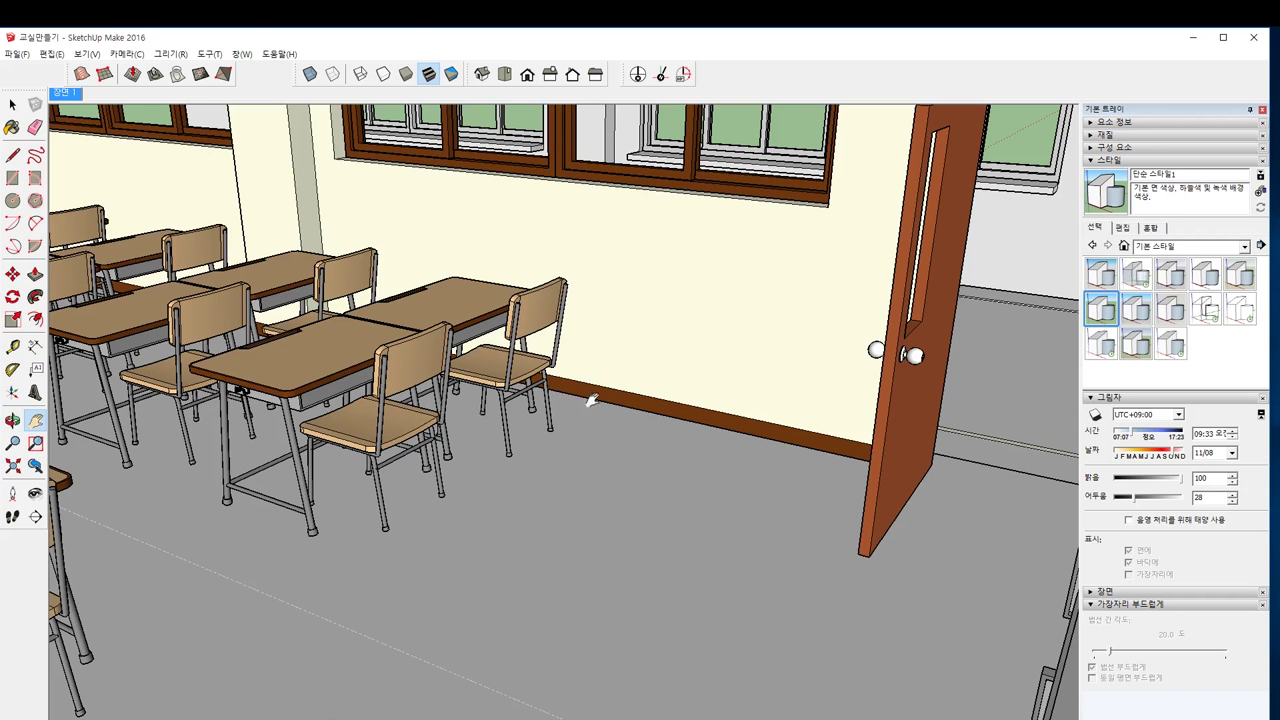
pyautogui.moveTo(520, 384)
pyautogui.mouseDown(button='middle')
pyautogui.moveTo(534, 384)
pyautogui.moveTo(519, 385)
pyautogui.mouseUp(button='middle')
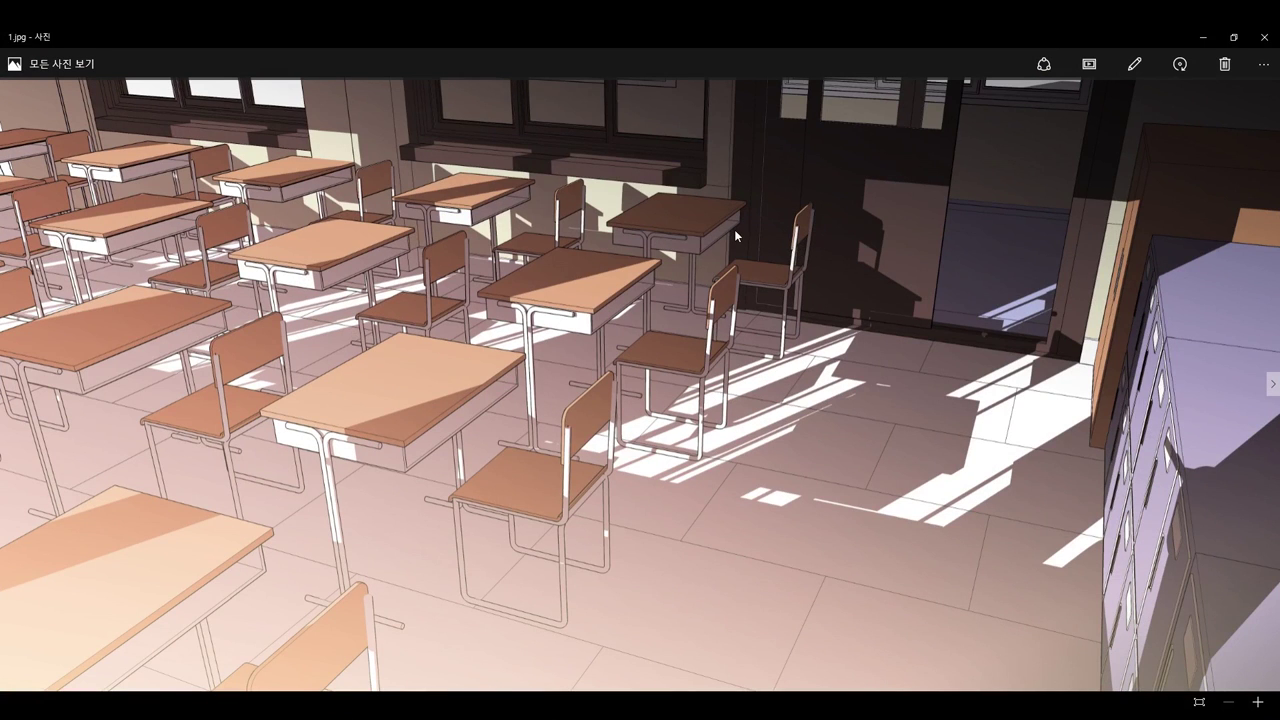
# Step: Look through the webtoon reference images 1.jpg to 7.jpg and return to 4.jpg
pyautogui.press('Right')
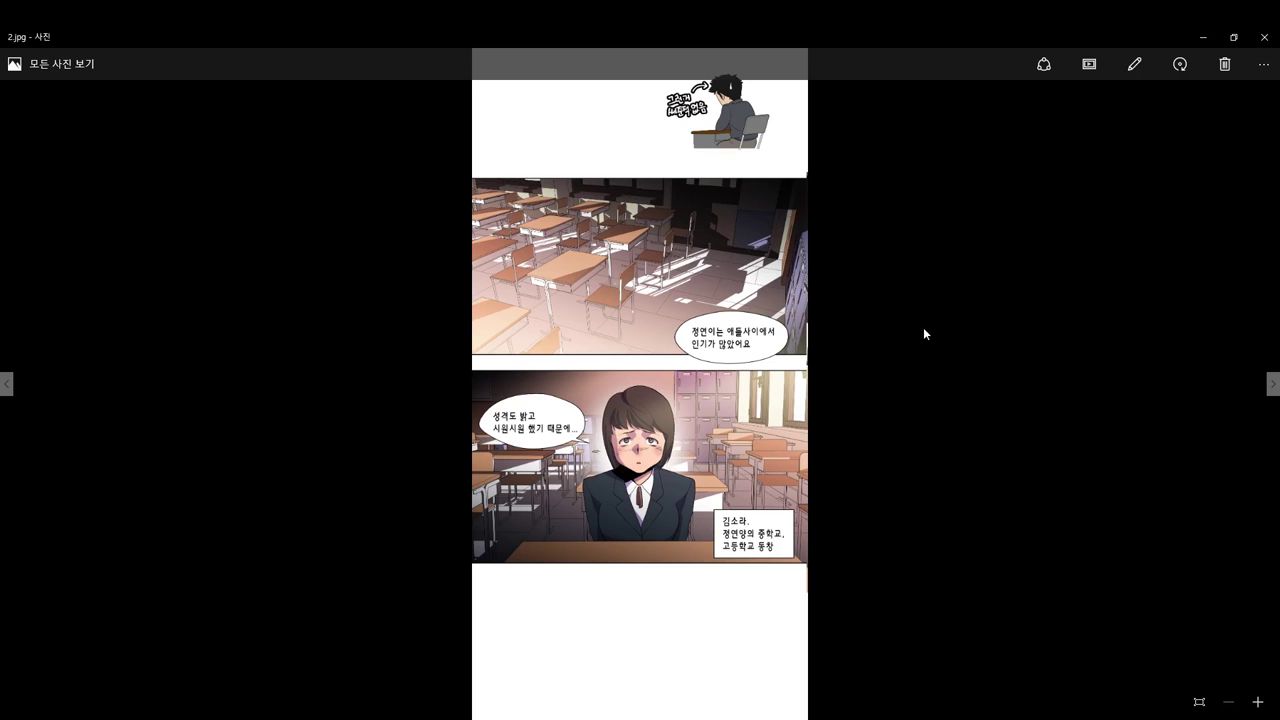
pyautogui.press('Right')
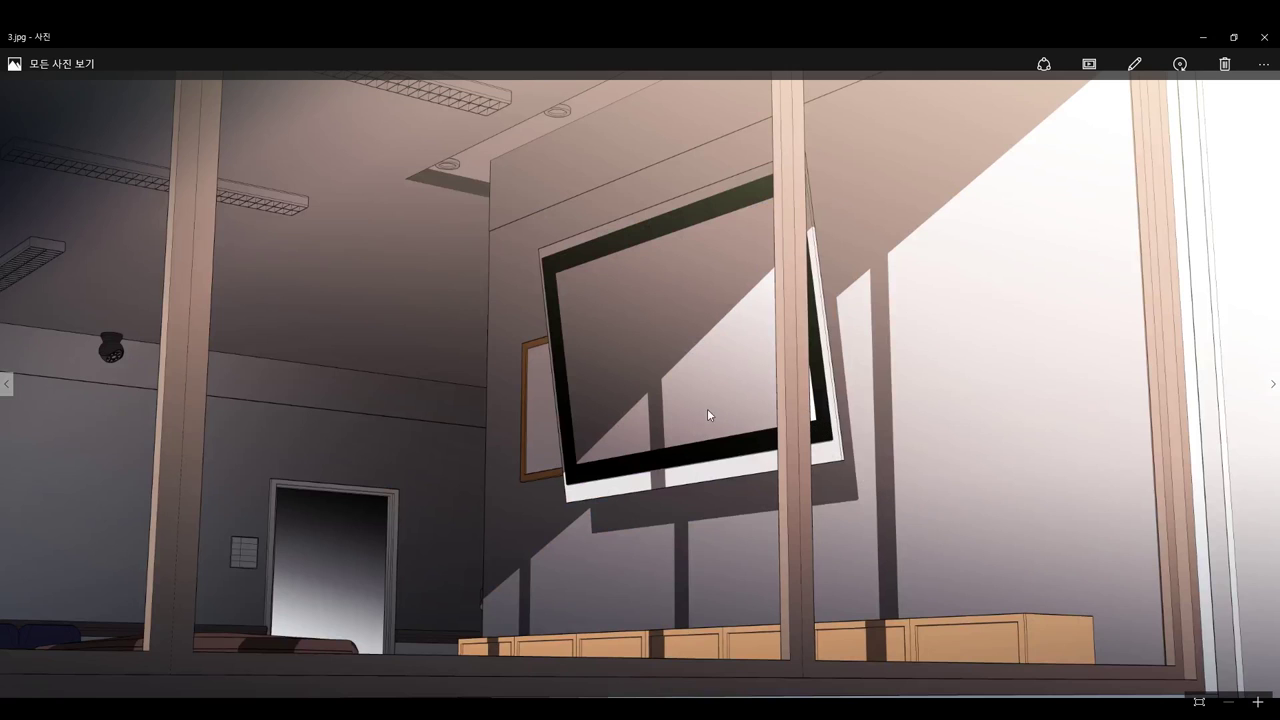
pyautogui.press('Right')
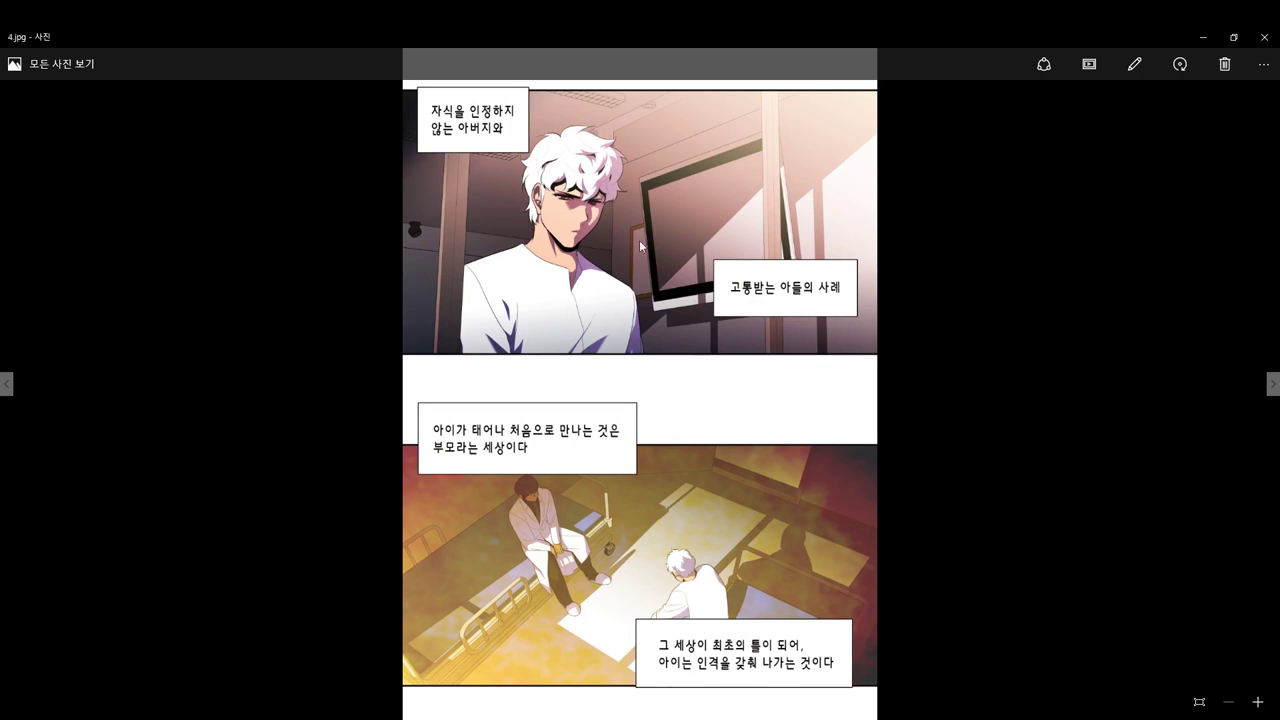
pyautogui.press('Right')
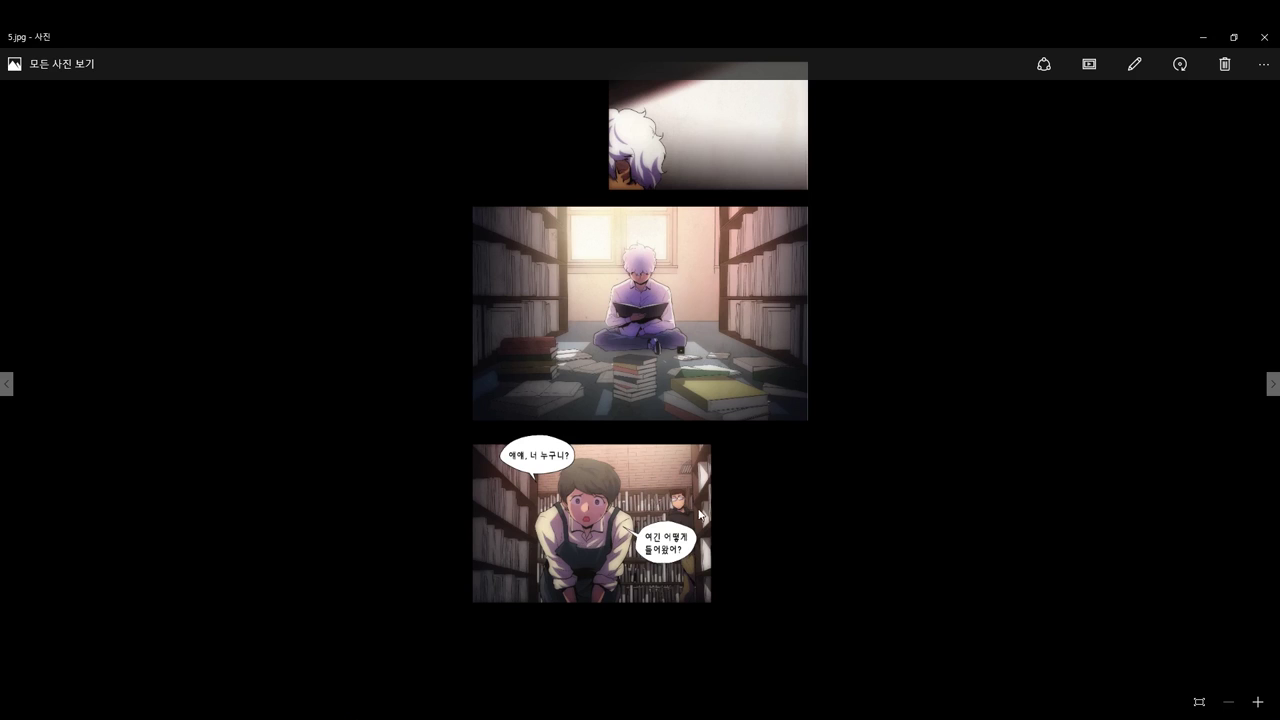
pyautogui.press('Right')
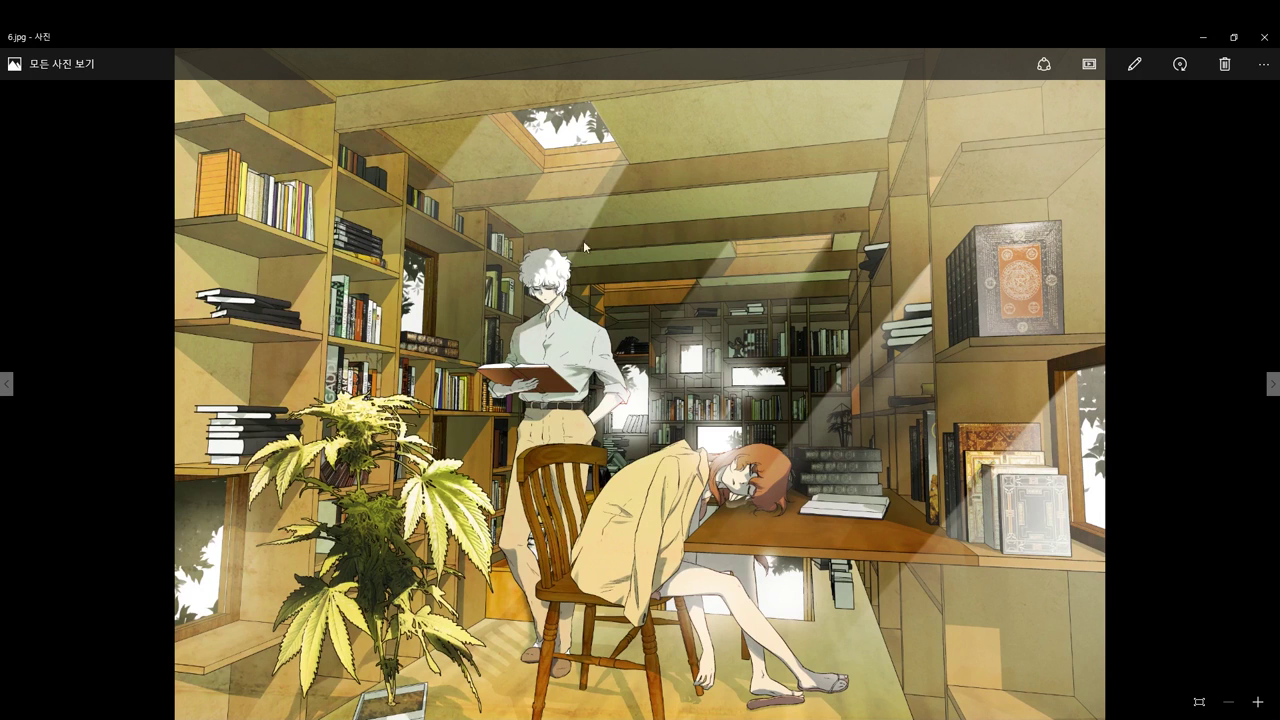
pyautogui.press('Left')
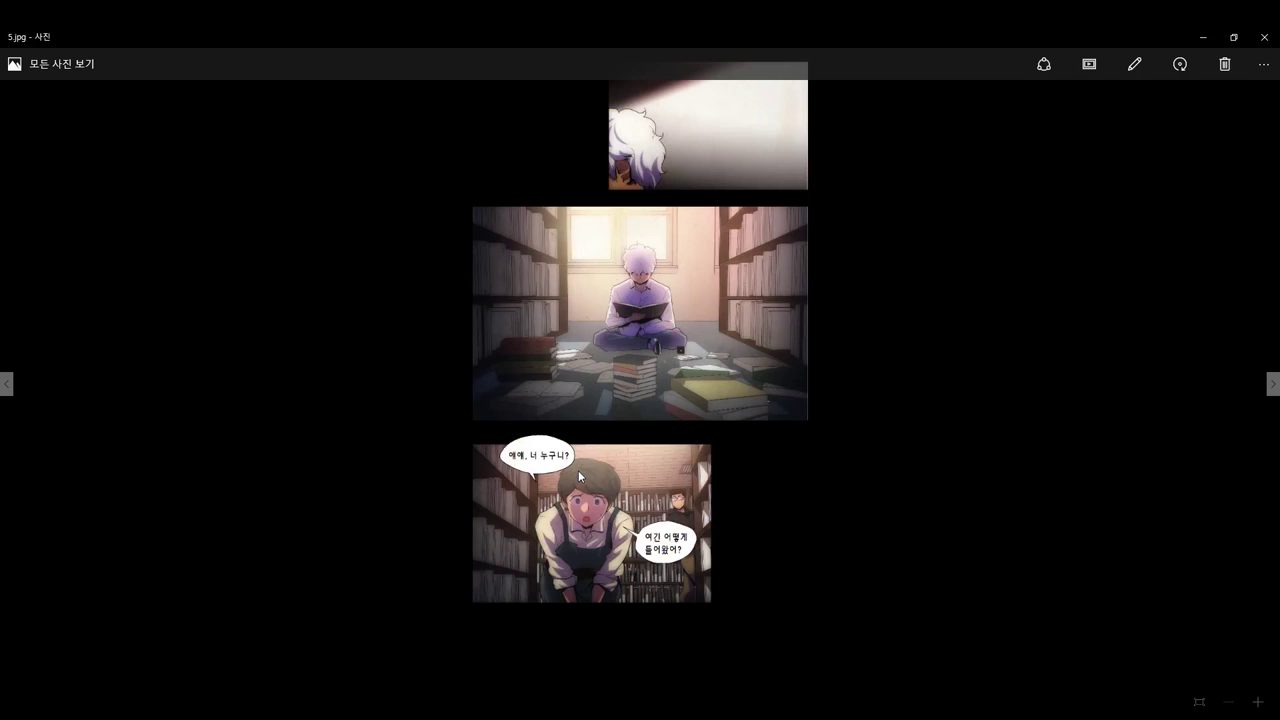
pyautogui.scroll(-1, 578, 471)
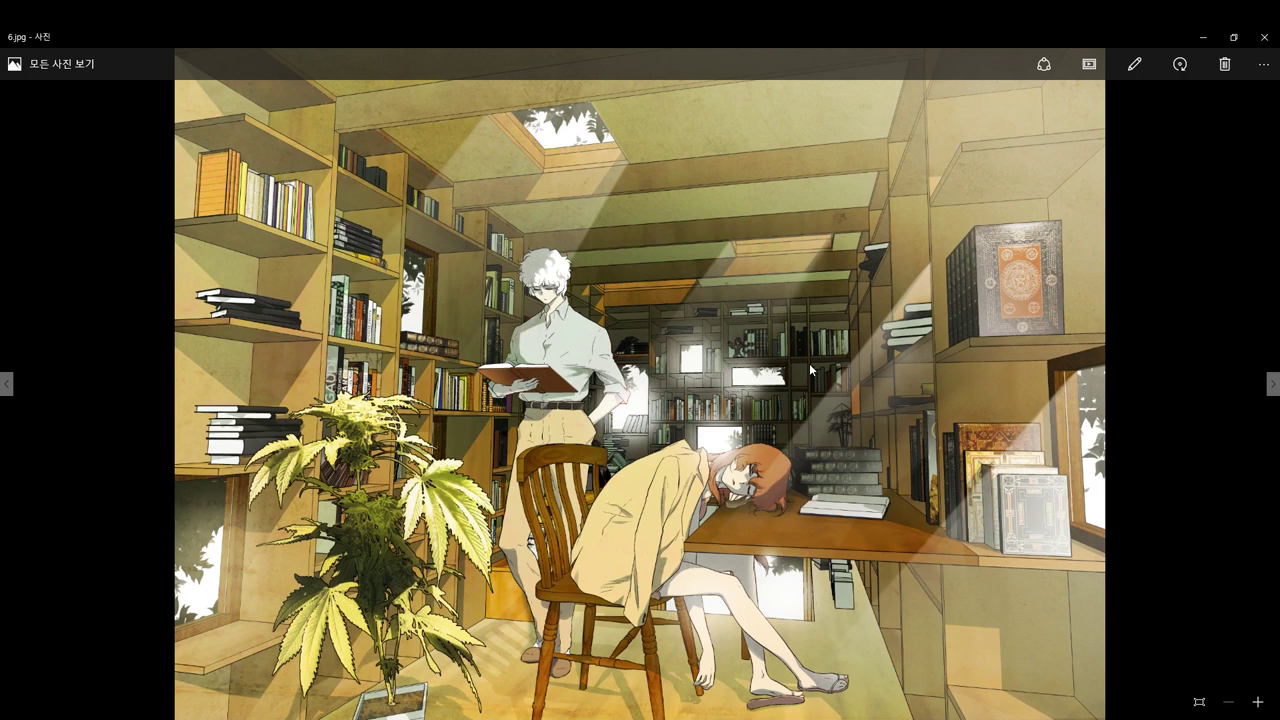
pyautogui.scroll(-1, 810, 369)
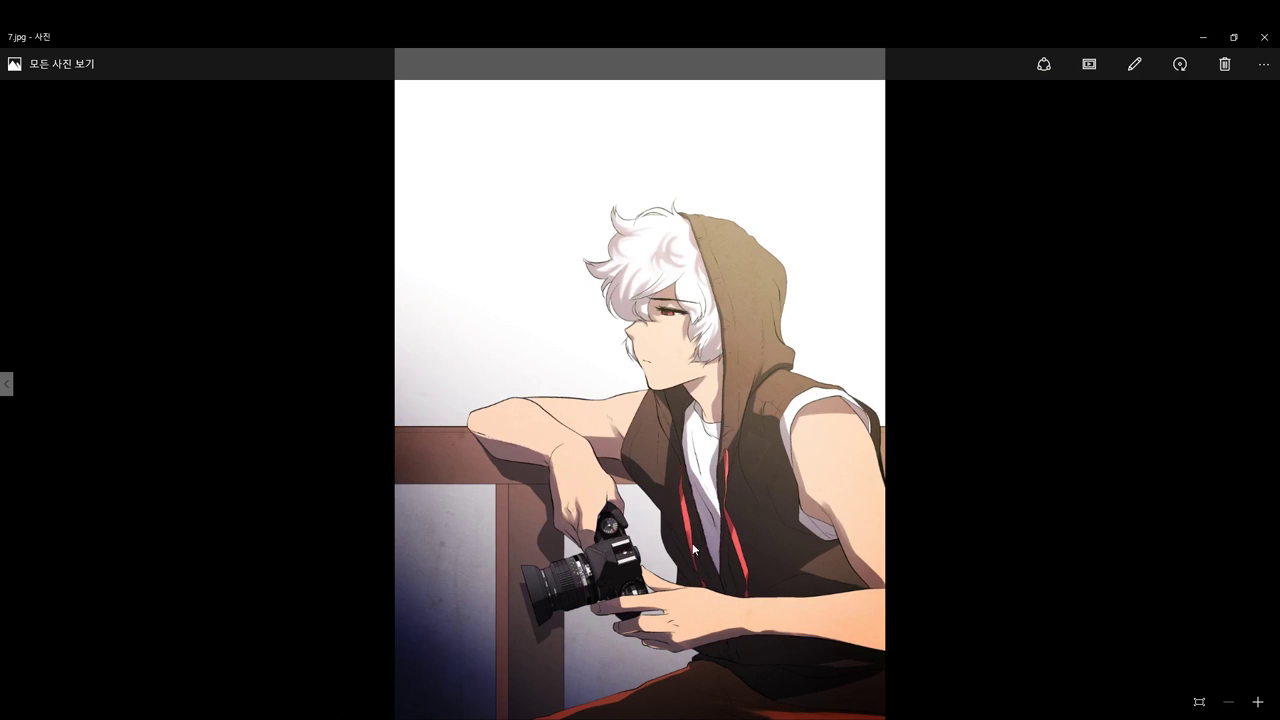
pyautogui.press('Left')
pyautogui.press('Left')
pyautogui.press('Left')
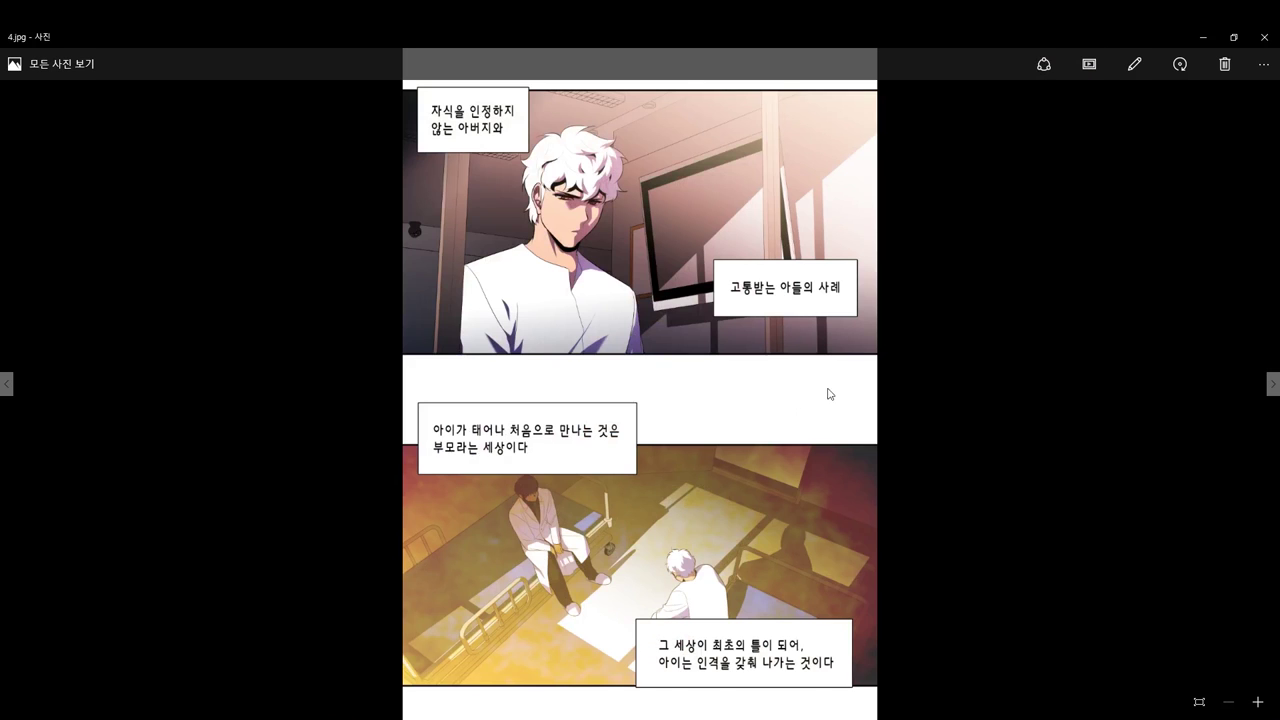
# Step: Switch back to the classroom model in SketchUp and collapse the shadow settings
pyautogui.hotkey('alt', 'Tab')
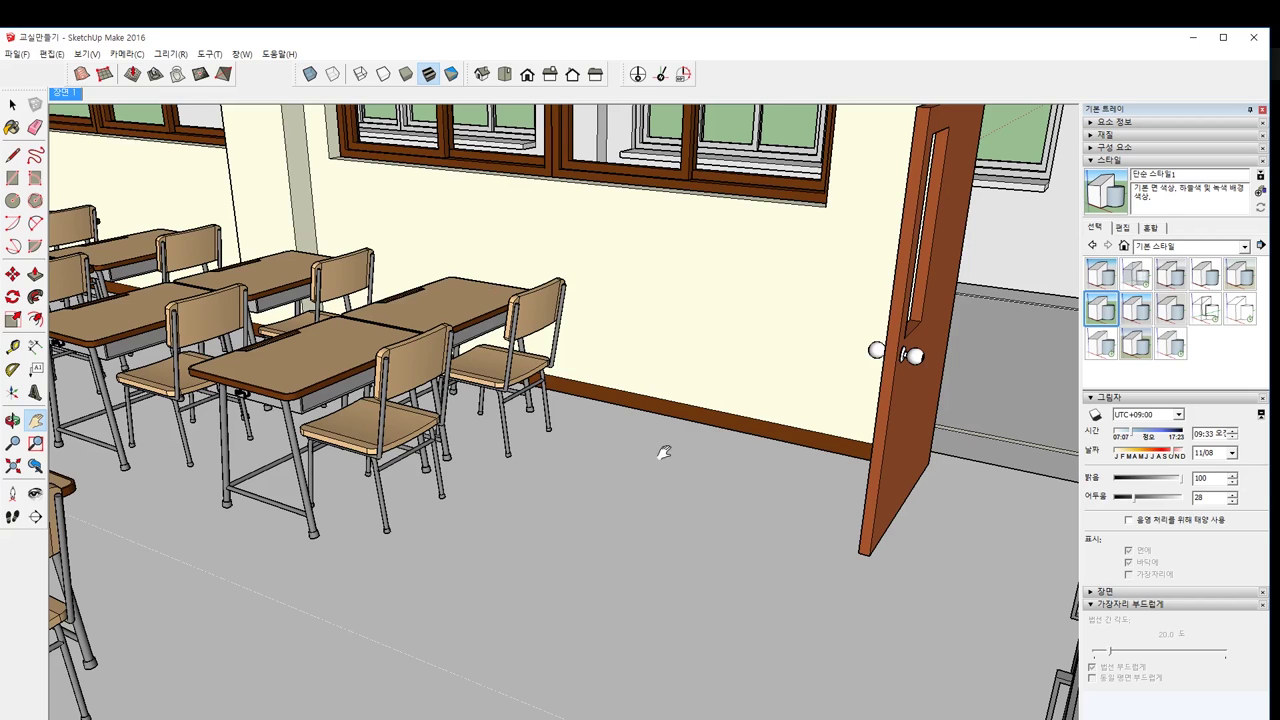
pyautogui.click(1092, 398)
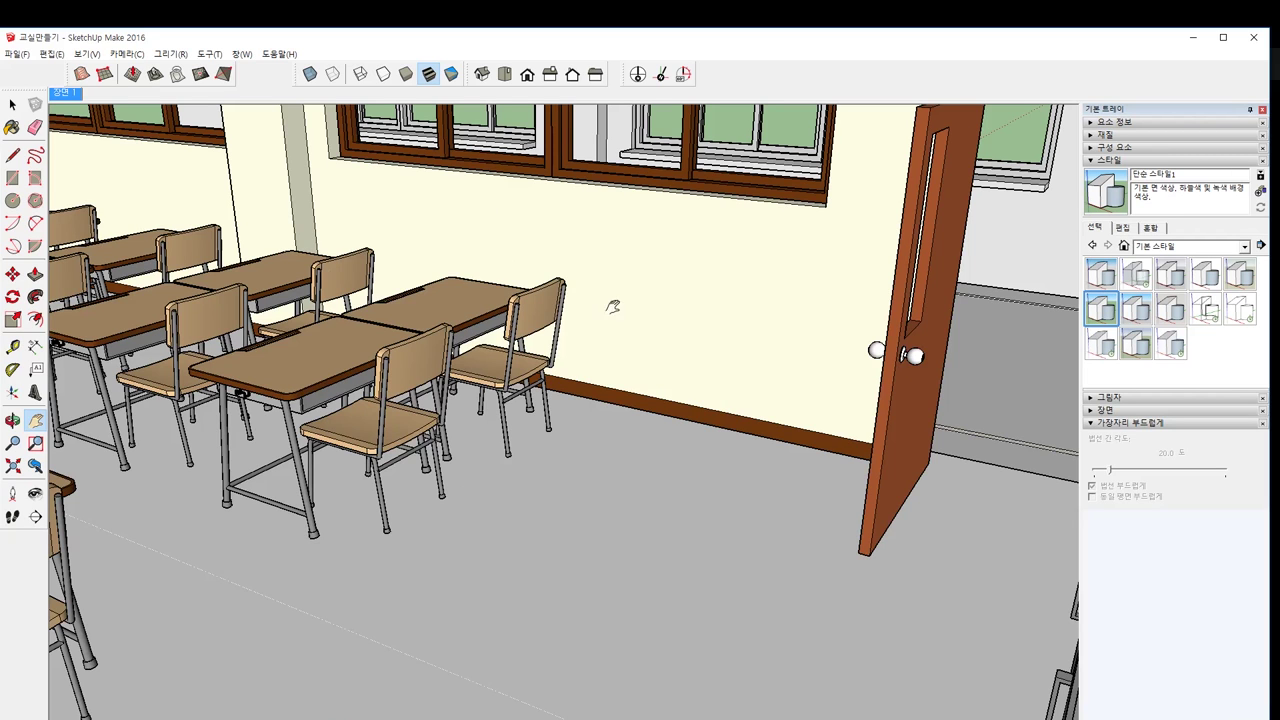
# Step: Briefly show the model's hidden back edges, and examine the school building's facade and its classroom windows from outside
pyautogui.press('k')
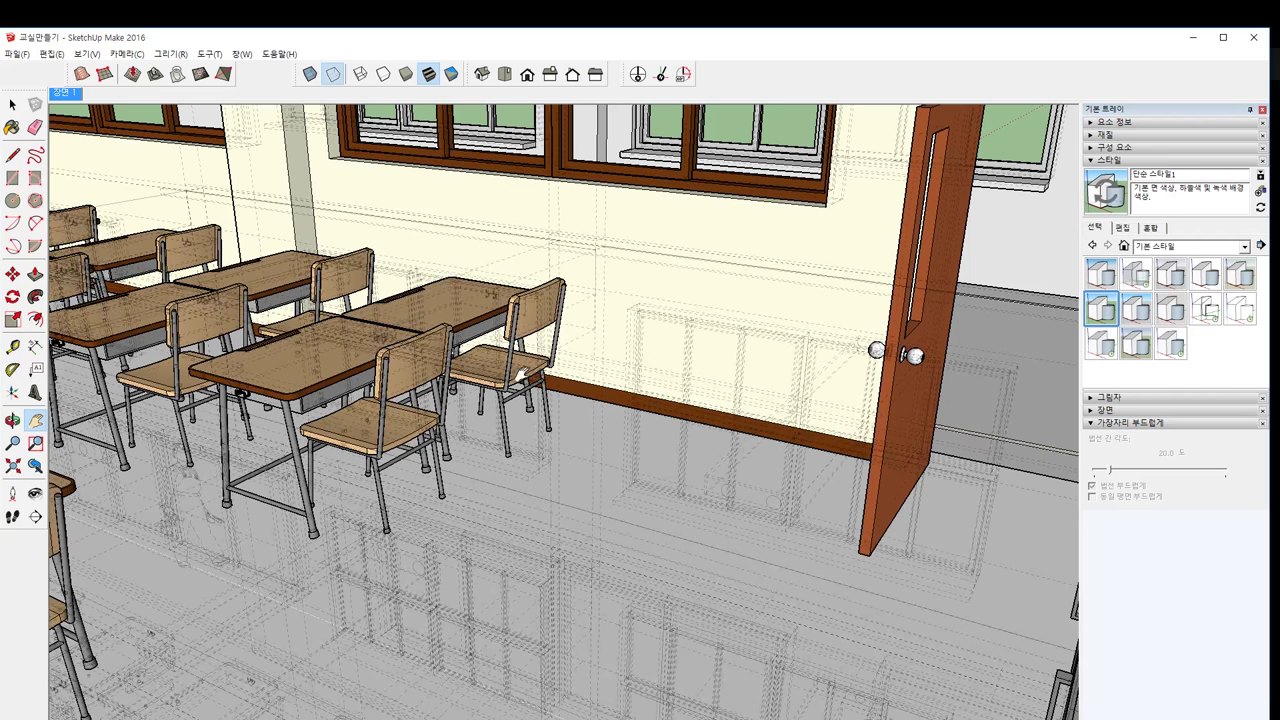
pyautogui.press('k')
pyautogui.scroll(5, 563, 380)
pyautogui.moveTo(560, 378); pyautogui.dragTo(559, 377, button='middle')
pyautogui.scroll(-3, 571, 389)
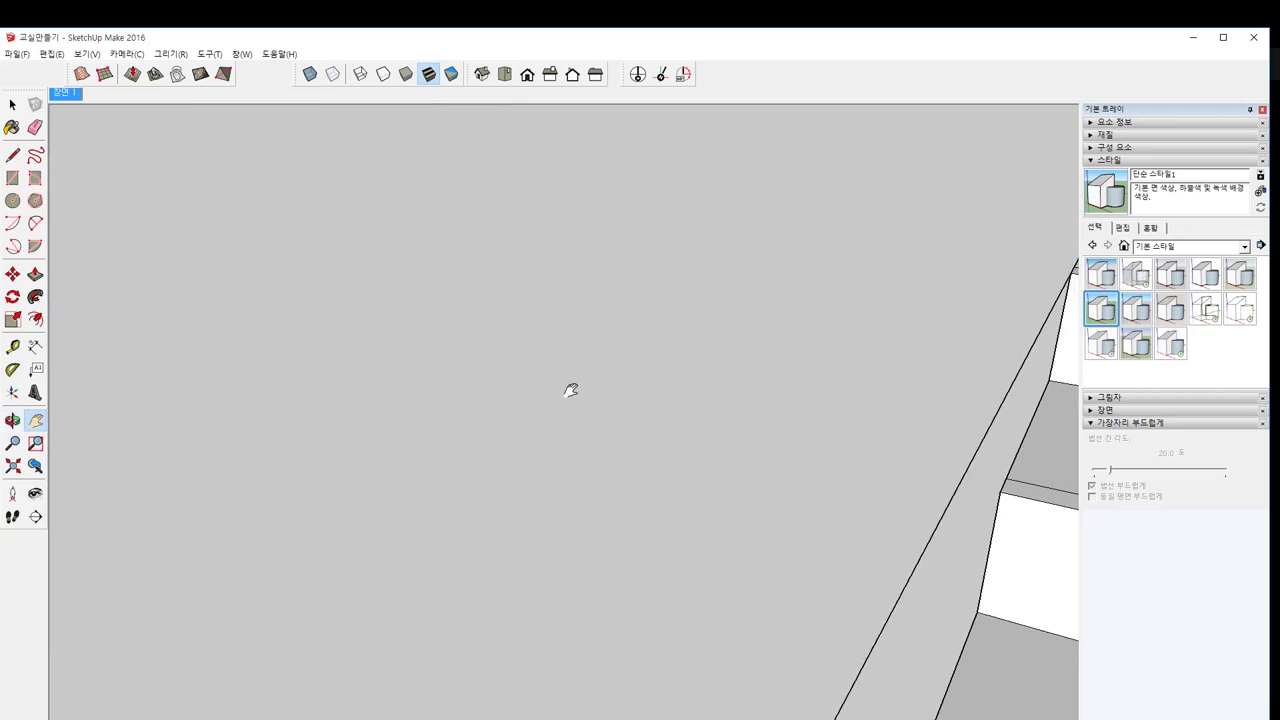
pyautogui.scroll(-4, 894, 486)
pyautogui.scroll(-6, 893, 484)
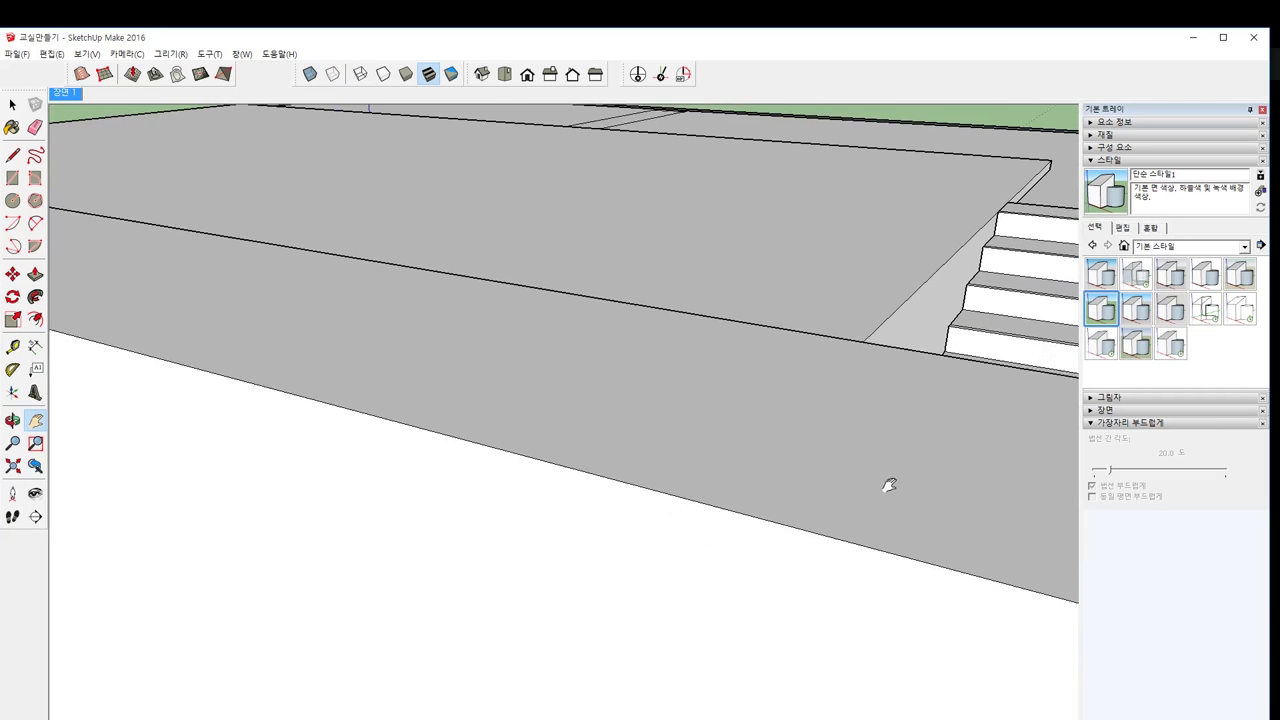
pyautogui.moveTo(780, 500); pyautogui.dragTo(652, 479, button='middle')
pyautogui.scroll(-4, 779, 470)
pyautogui.moveTo(515, 465); pyautogui.dragTo(800, 225)
pyautogui.moveTo(430, 565); pyautogui.dragTo(563, 459)
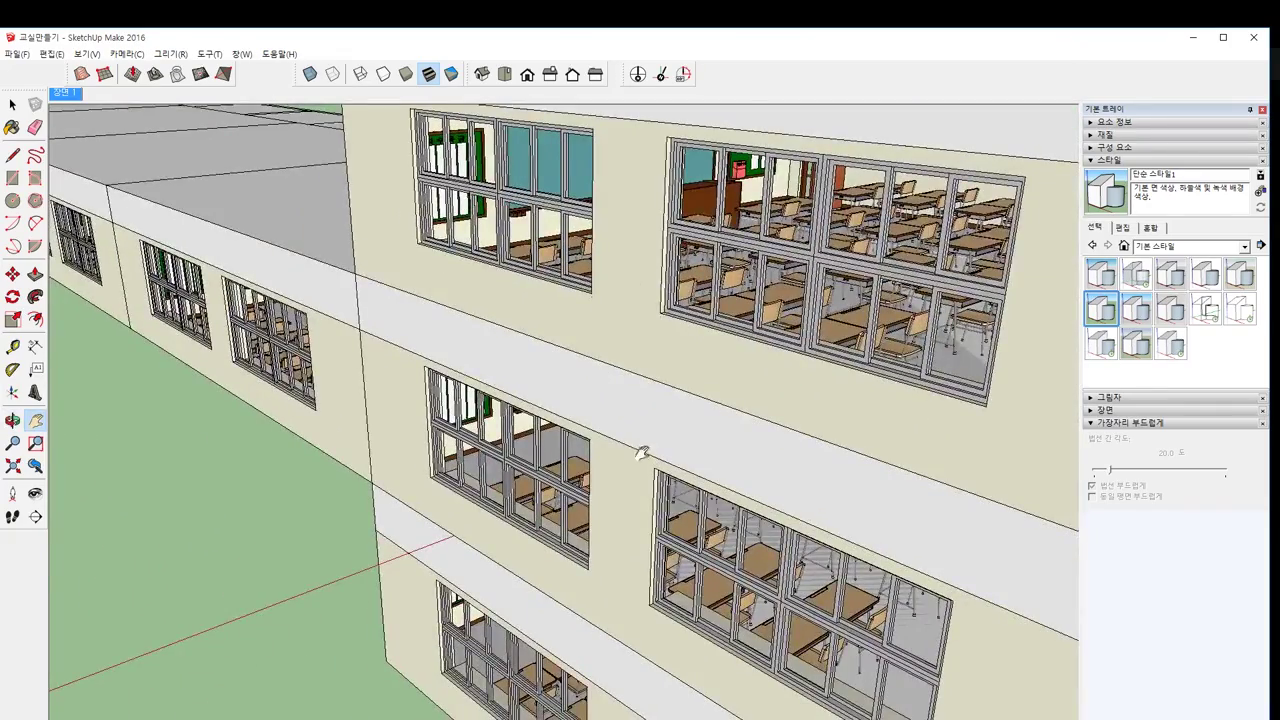
pyautogui.moveTo(640, 449); pyautogui.dragTo(623, 363, button='middle')
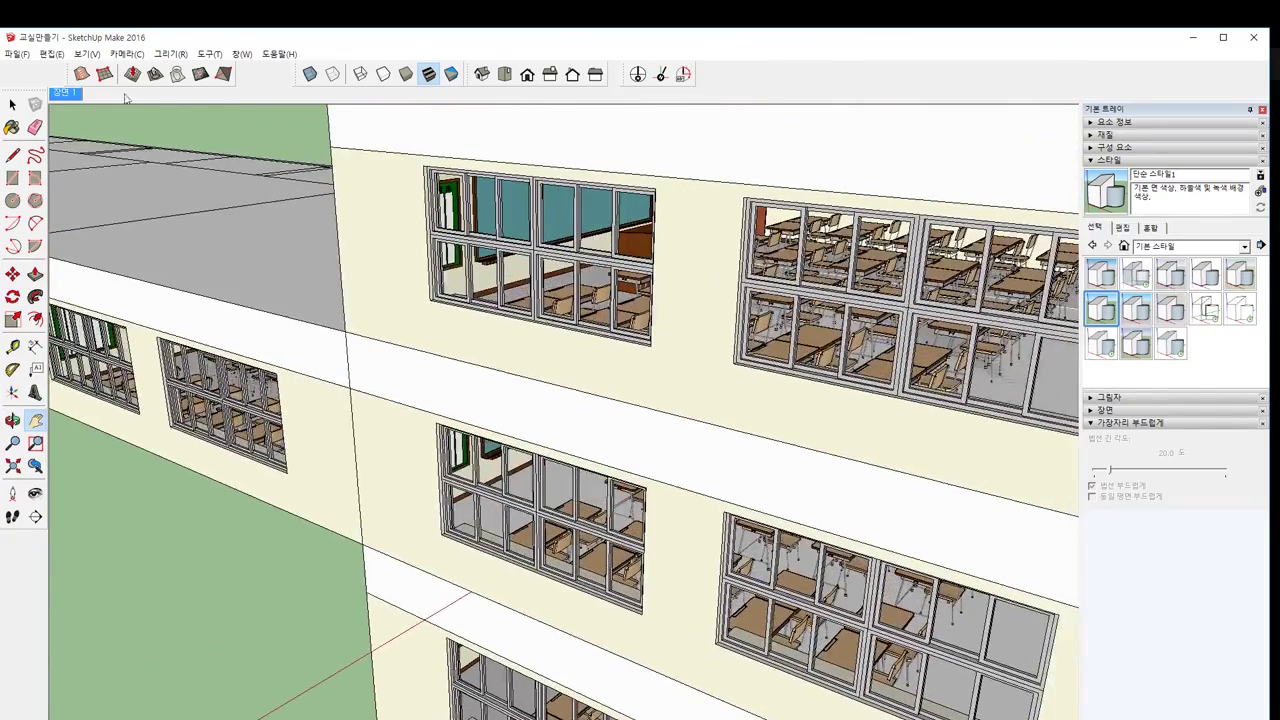
# Step: Review the file formats offered by the 2D graphic export, keeping JPEG, and leave without exporting
pyautogui.click(16, 54)
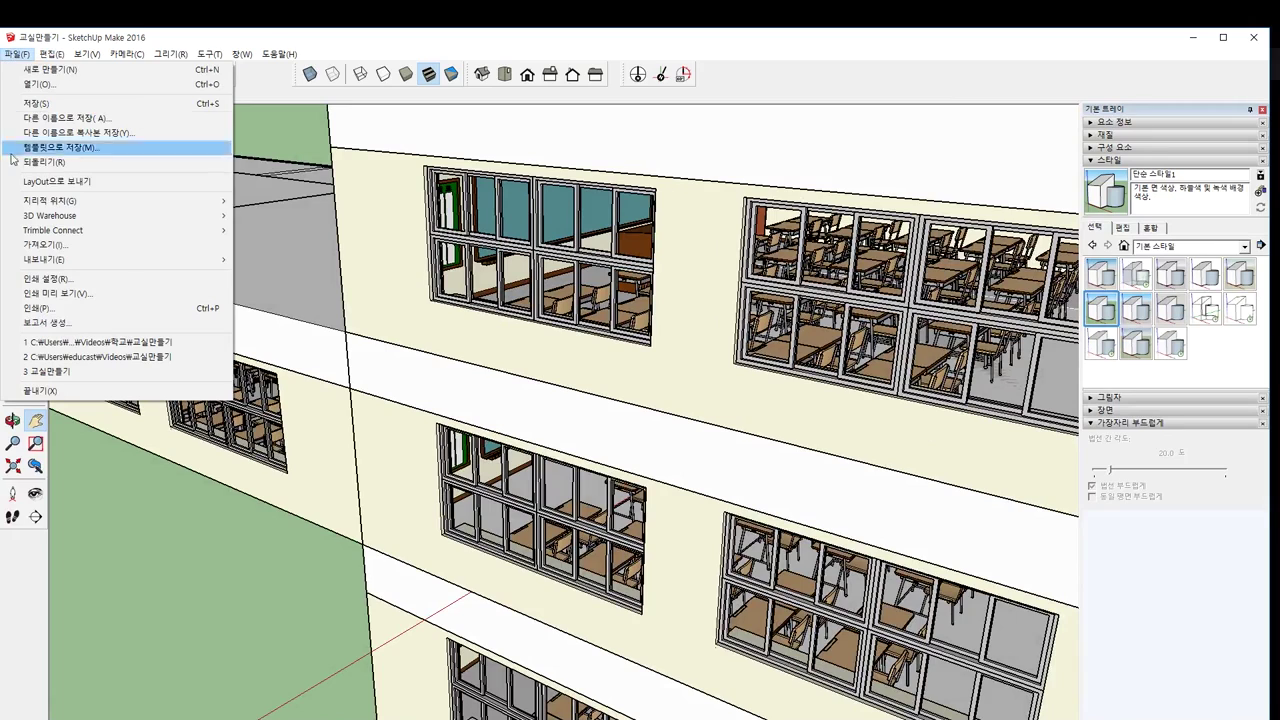
pyautogui.moveTo(24, 266)
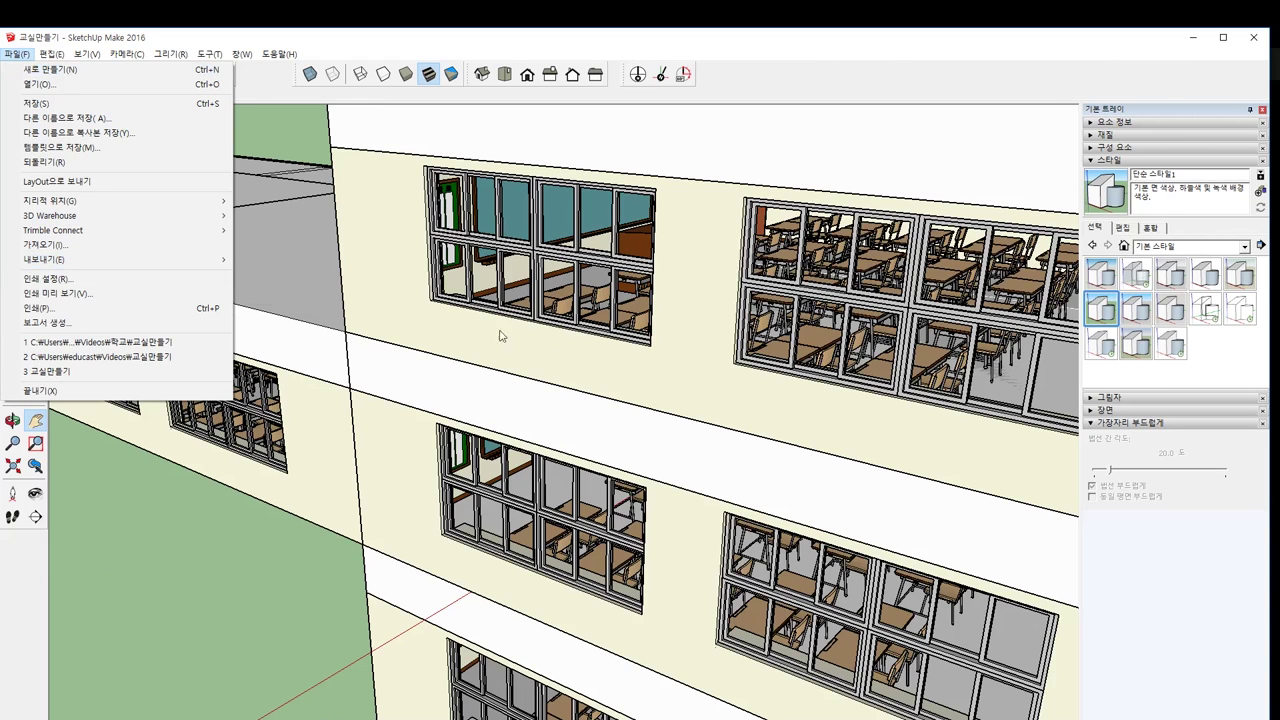
pyautogui.moveTo(226, 260)
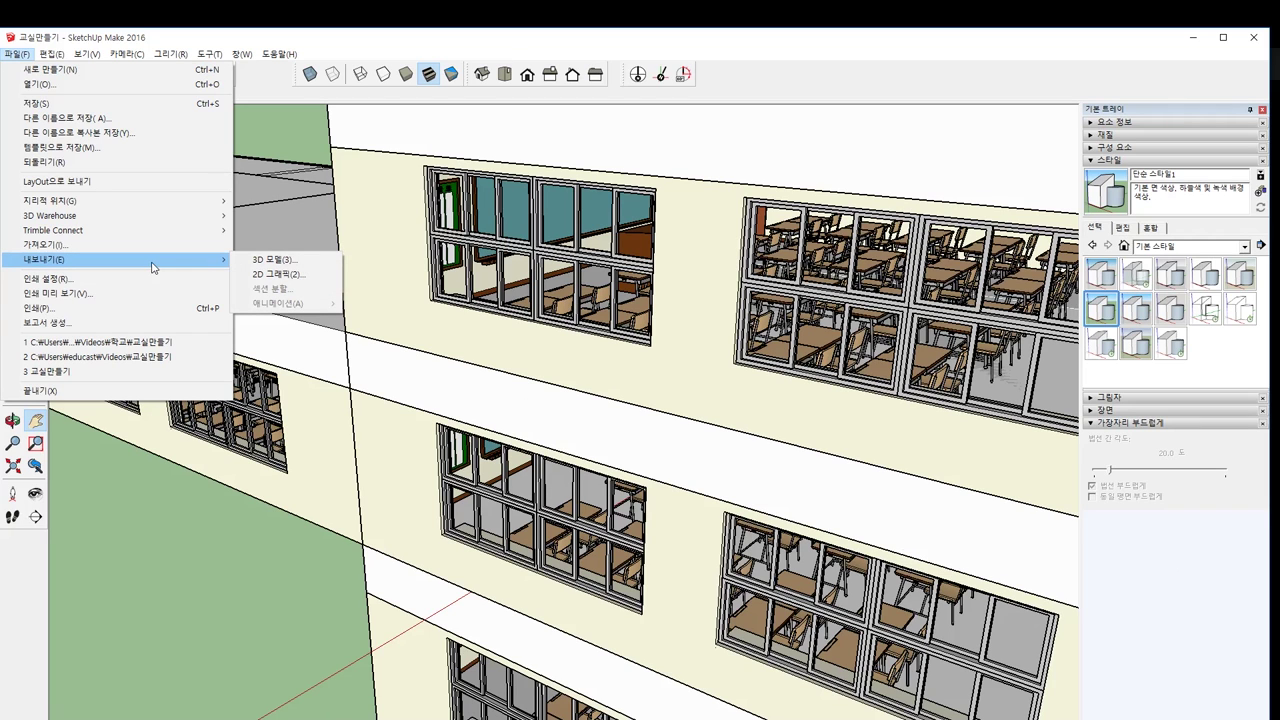
pyautogui.click(280, 274)
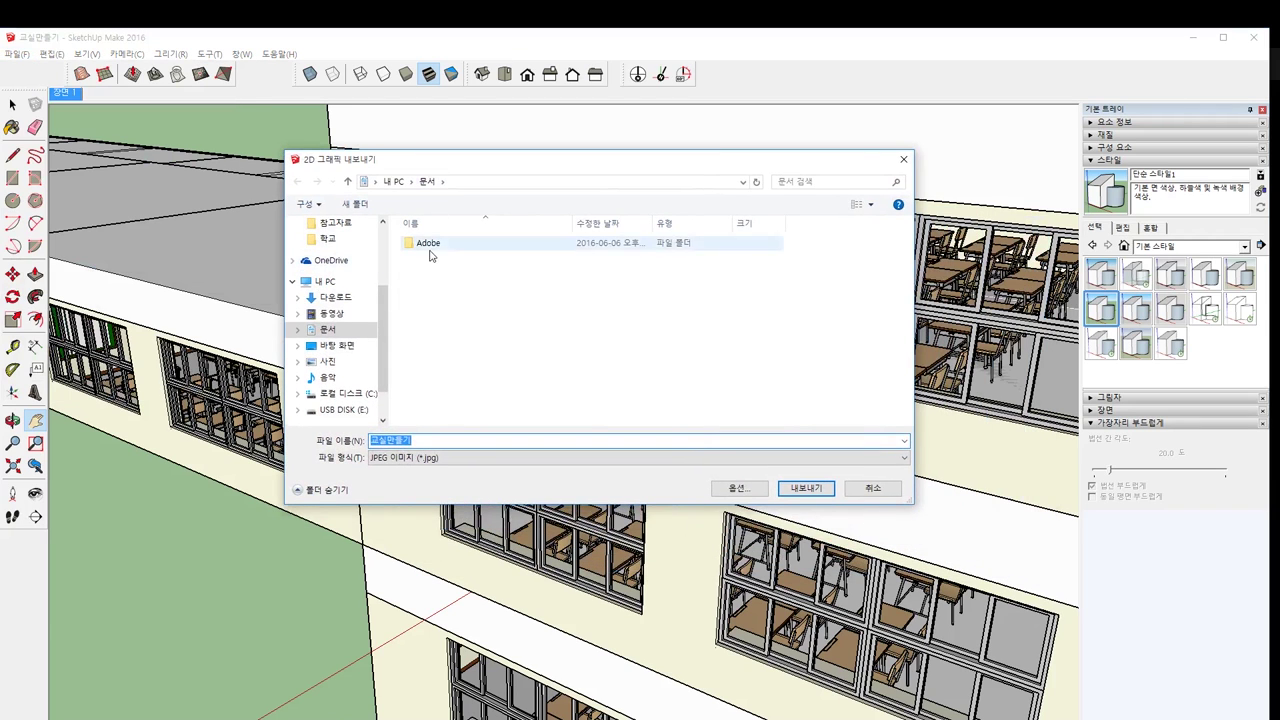
pyautogui.click(425, 457)
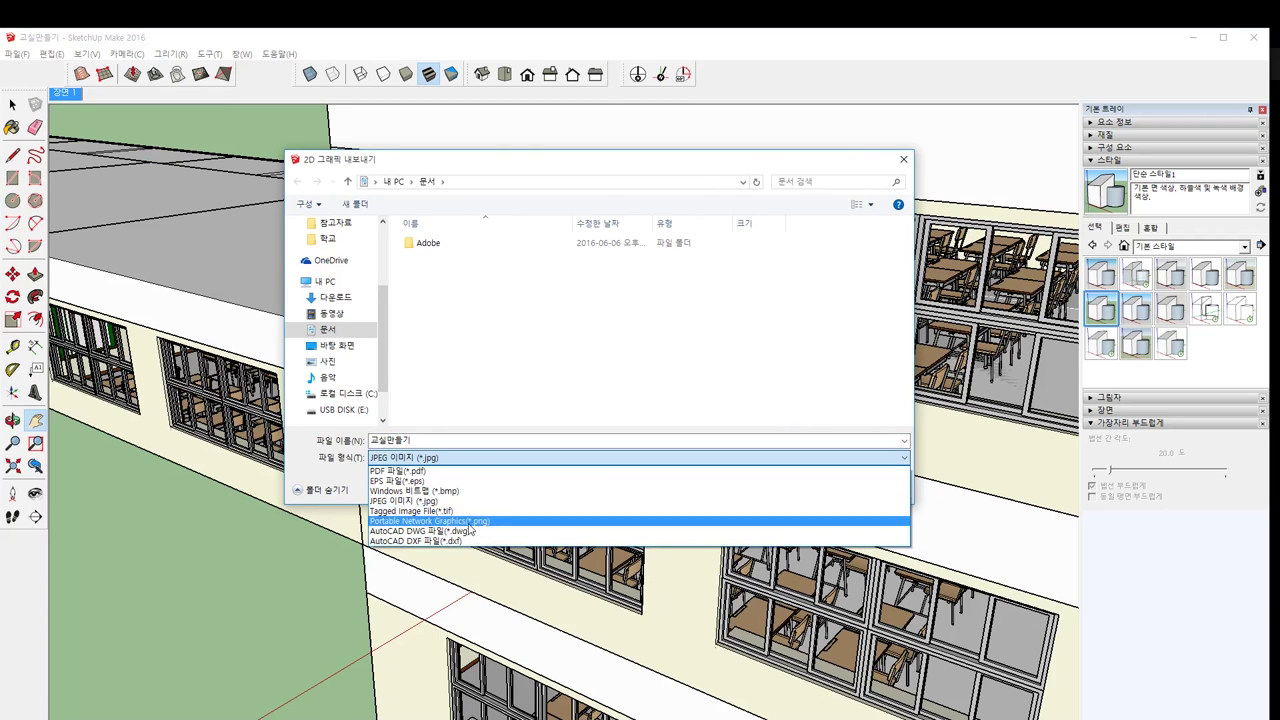
pyautogui.click(432, 502)
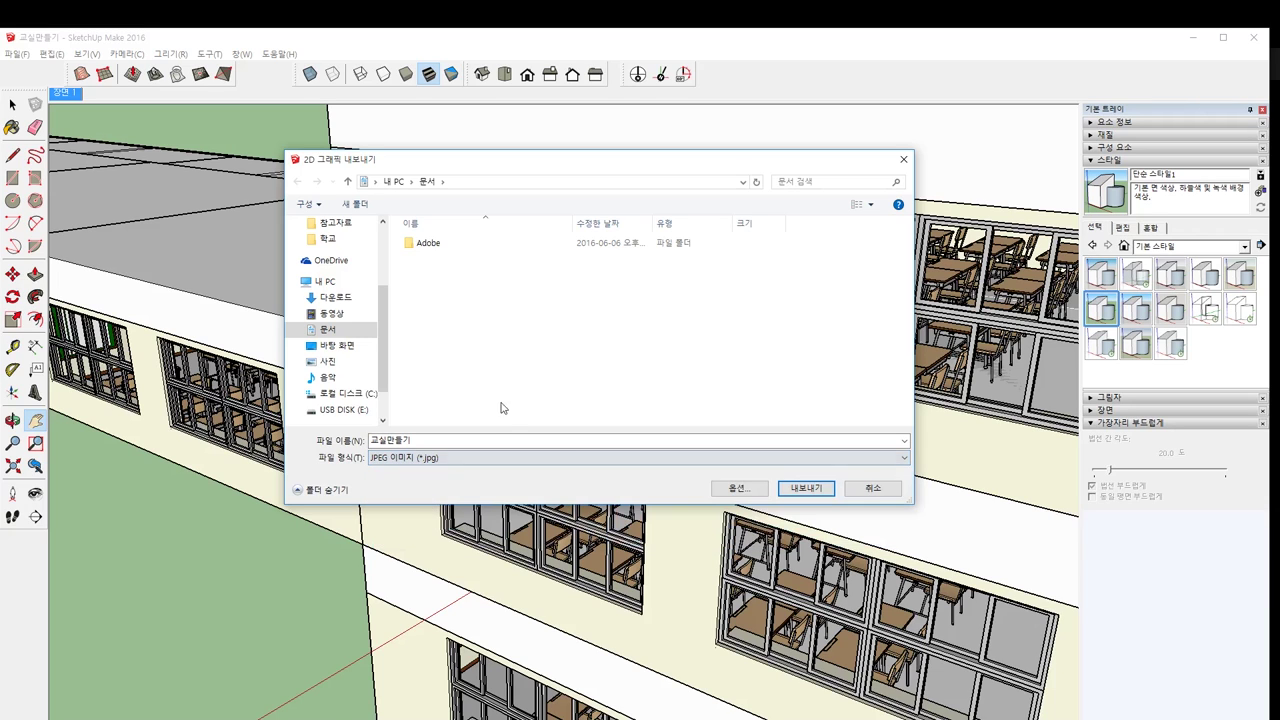
pyautogui.click(461, 459)
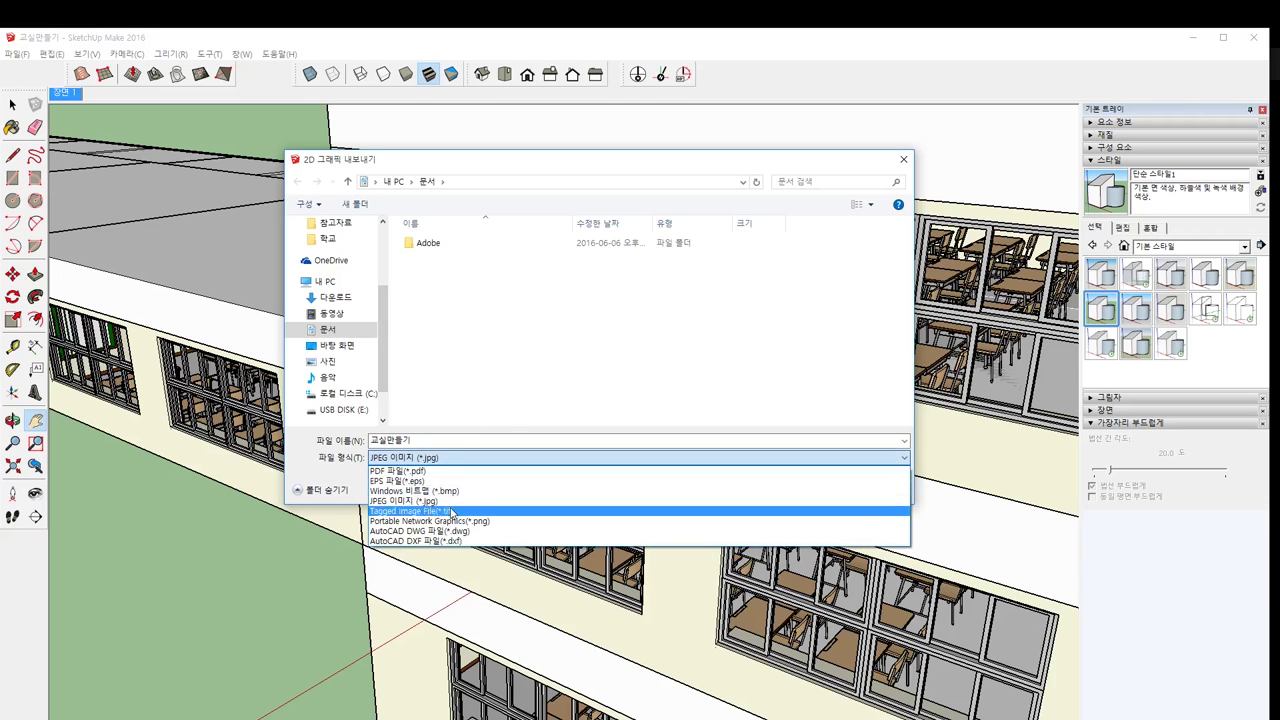
pyautogui.click(437, 455)
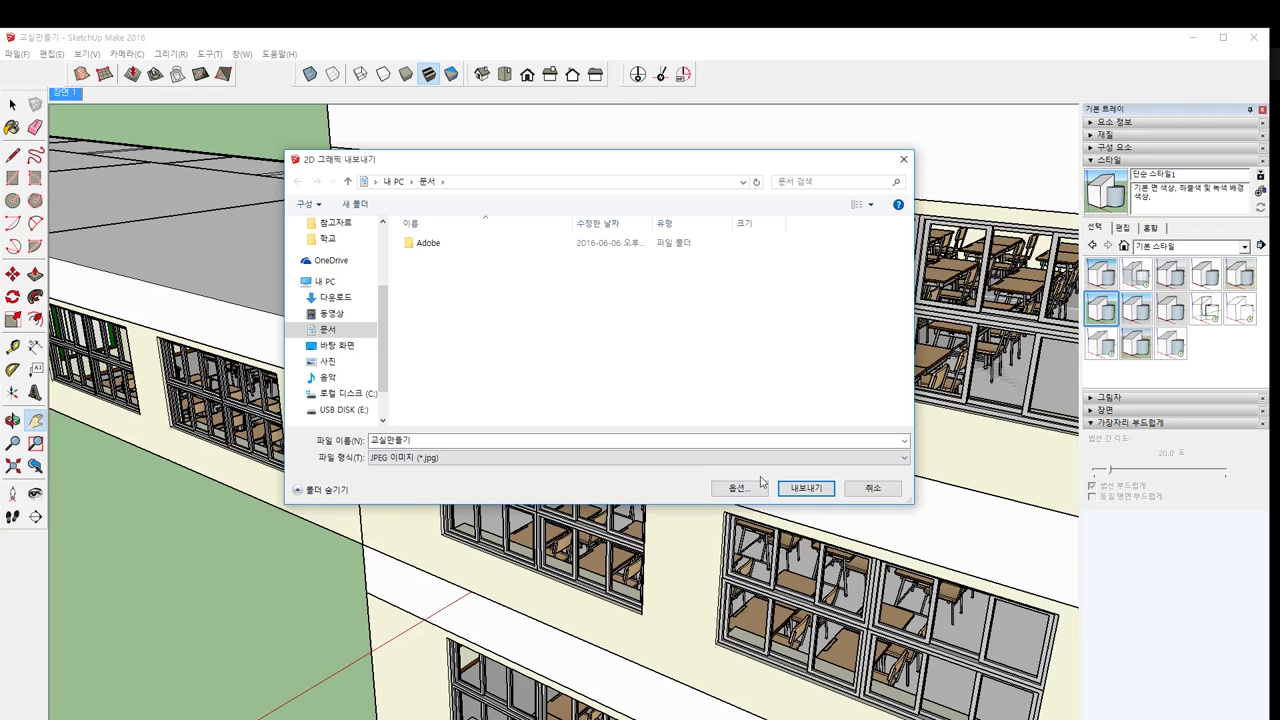
pyautogui.click(873, 488)
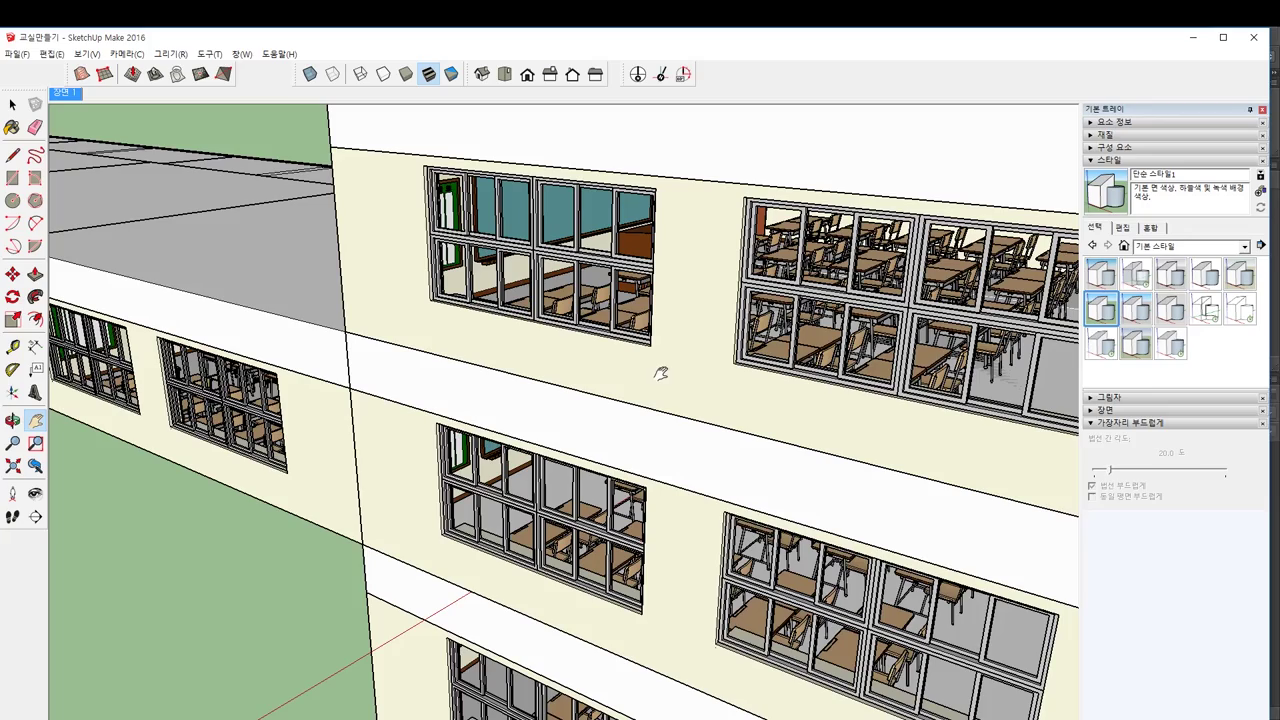
# Step: Examine the whole school building from outside, including the stair tower, the open corridor end and the corridor-side facade
pyautogui.moveTo(671, 351); pyautogui.dragTo(722, 335, button='middle')
pyautogui.scroll(-1, 724, 351)
pyautogui.moveTo(722, 335); pyautogui.dragTo(637, 320)
pyautogui.scroll(-2, 637, 320)
pyautogui.scroll(-2, 654, 340)
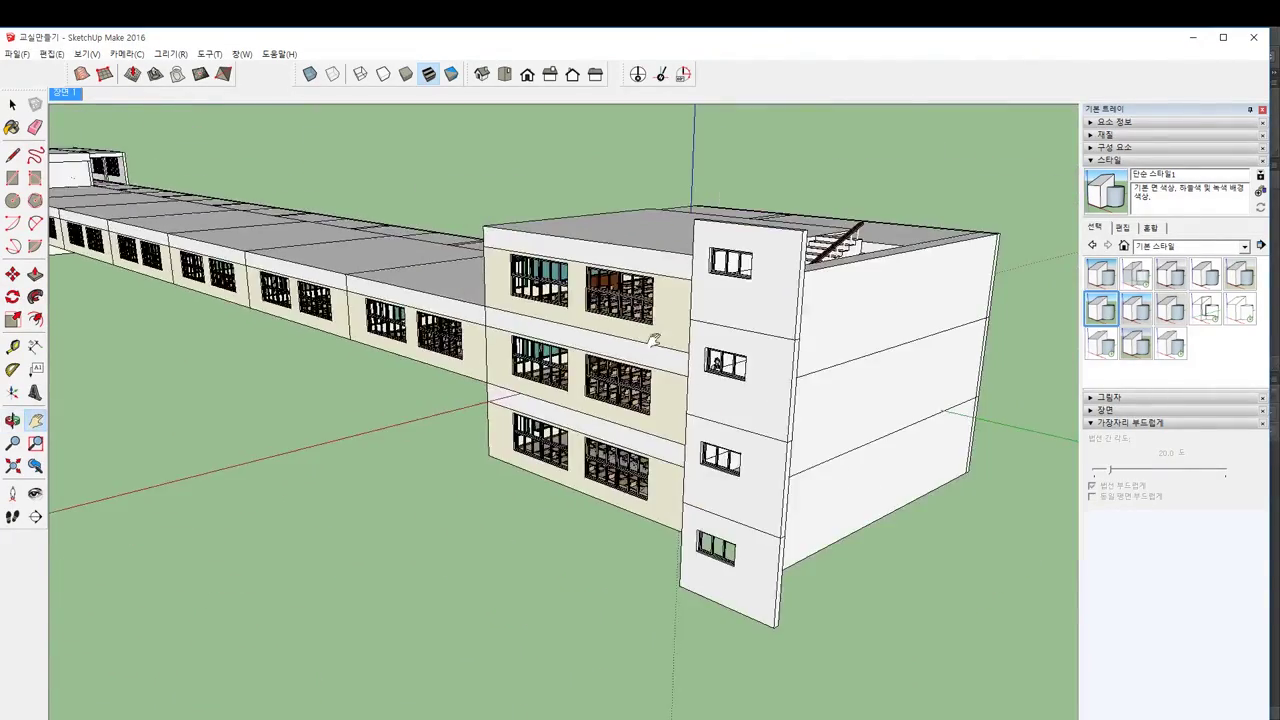
pyautogui.moveTo(652, 340)
pyautogui.mouseDown(button='middle')
pyautogui.moveTo(526, 380)
pyautogui.moveTo(271, 346)
pyautogui.moveTo(866, 372)
pyautogui.moveTo(686, 317)
pyautogui.moveTo(760, 314)
pyautogui.moveTo(958, 358)
pyautogui.moveTo(440, 300)
pyautogui.moveTo(520, 364)
pyautogui.moveTo(323, 363)
pyautogui.mouseUp(button='middle')
pyautogui.scroll(10, 560, 354)
pyautogui.moveTo(323, 363); pyautogui.dragTo(491, 334)
pyautogui.scroll(-3, 492, 350)
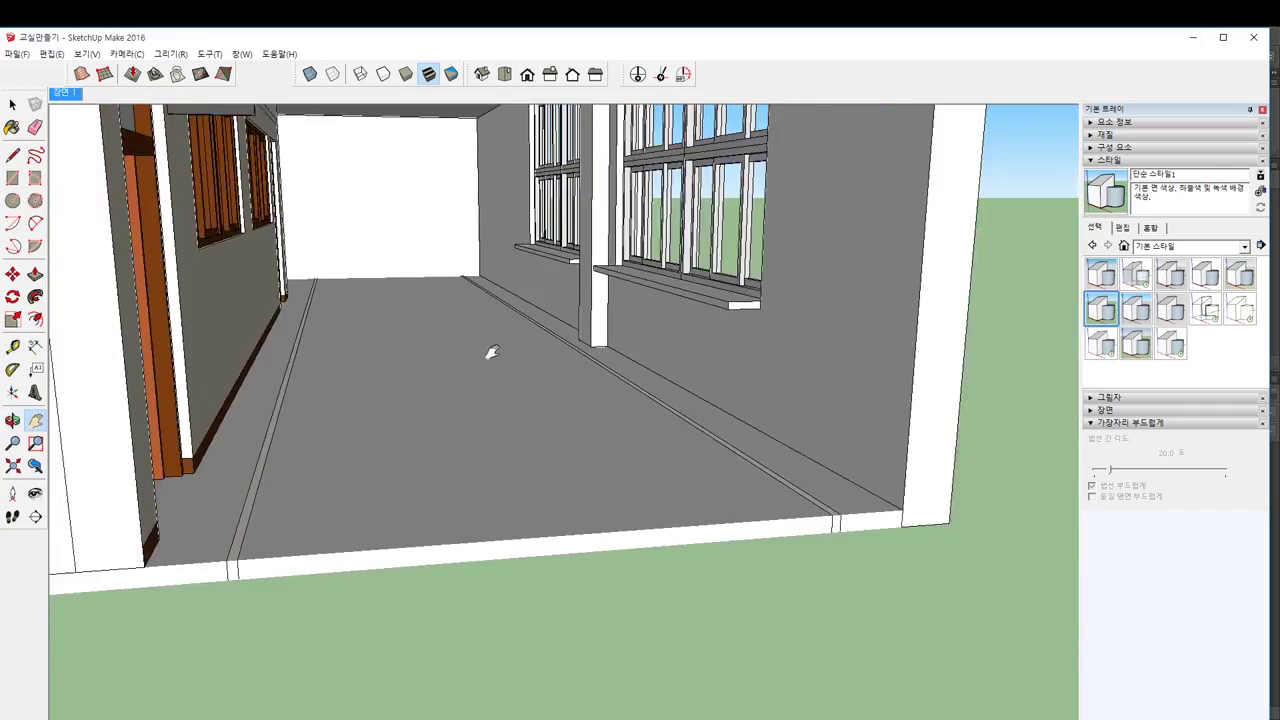
pyautogui.moveTo(492, 352); pyautogui.dragTo(498, 322, button='middle')
pyautogui.moveTo(649, 351); pyautogui.dragTo(369, 374, button='middle')
pyautogui.scroll(-4, 369, 374)
pyautogui.moveTo(369, 374); pyautogui.dragTo(780, 389)
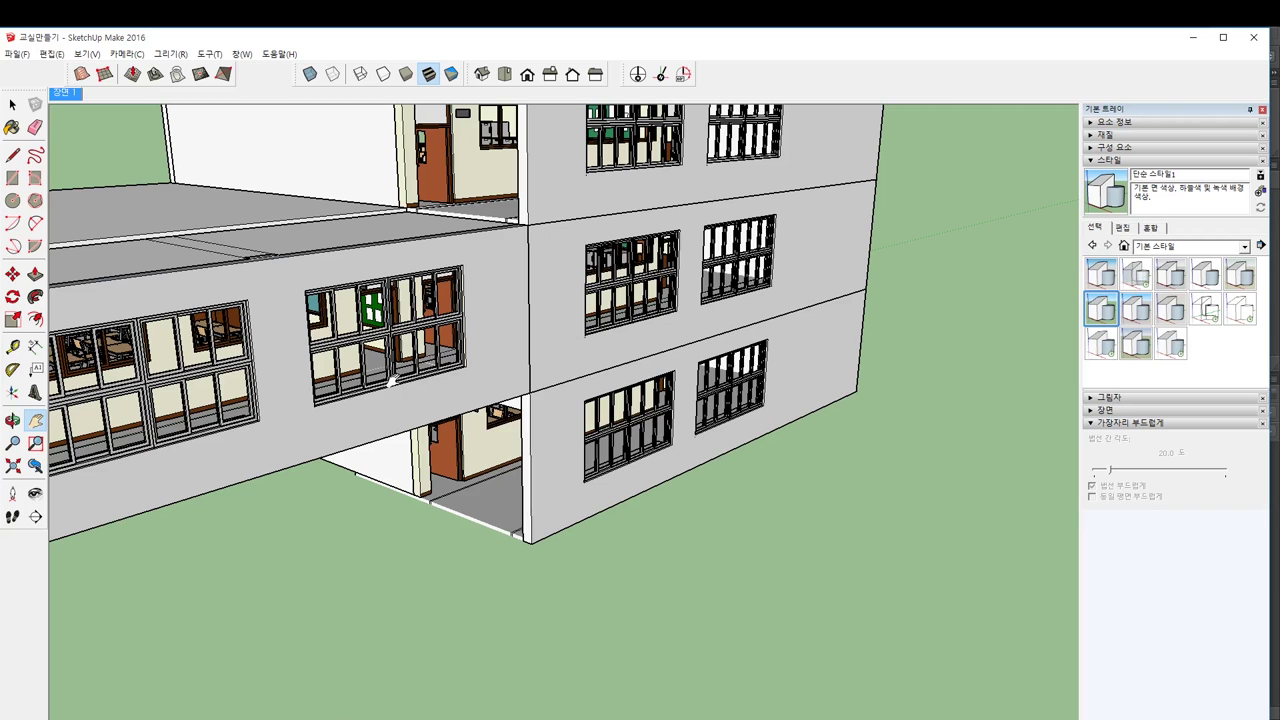
pyautogui.scroll(-4, 392, 382)
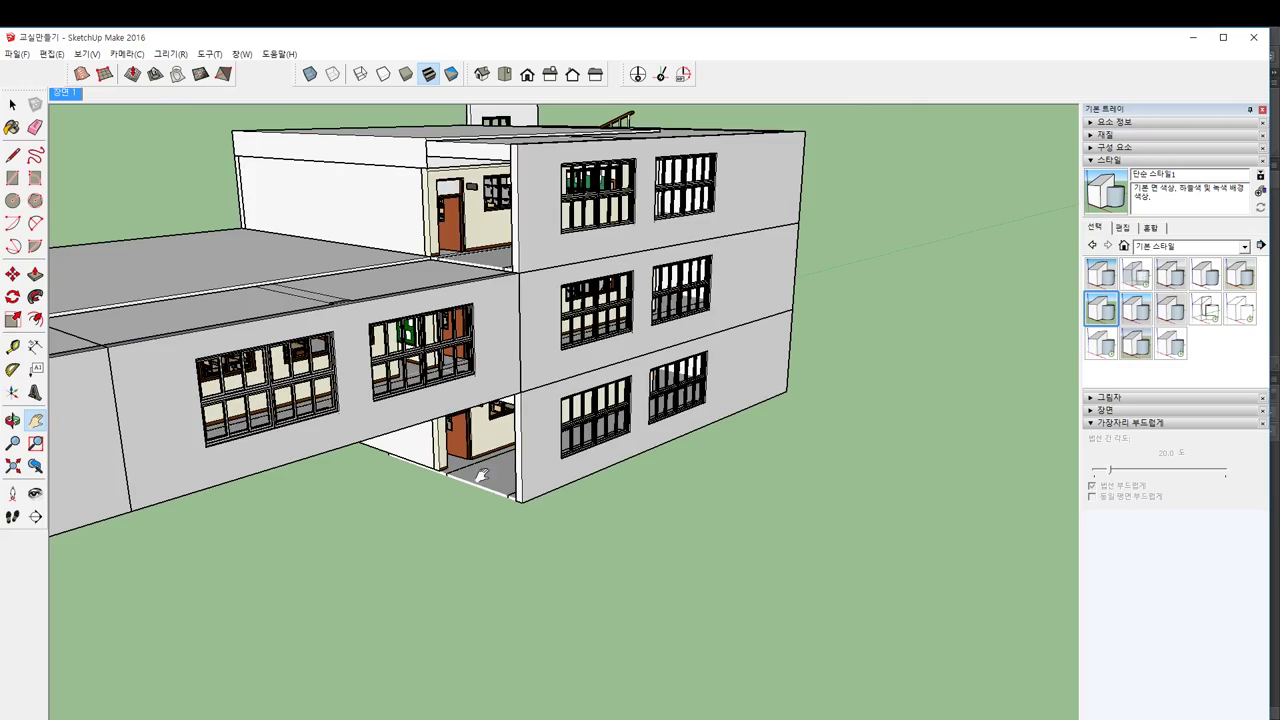
pyautogui.scroll(3, 426, 364)
pyautogui.moveTo(426, 364); pyautogui.dragTo(553, 341, button='middle')
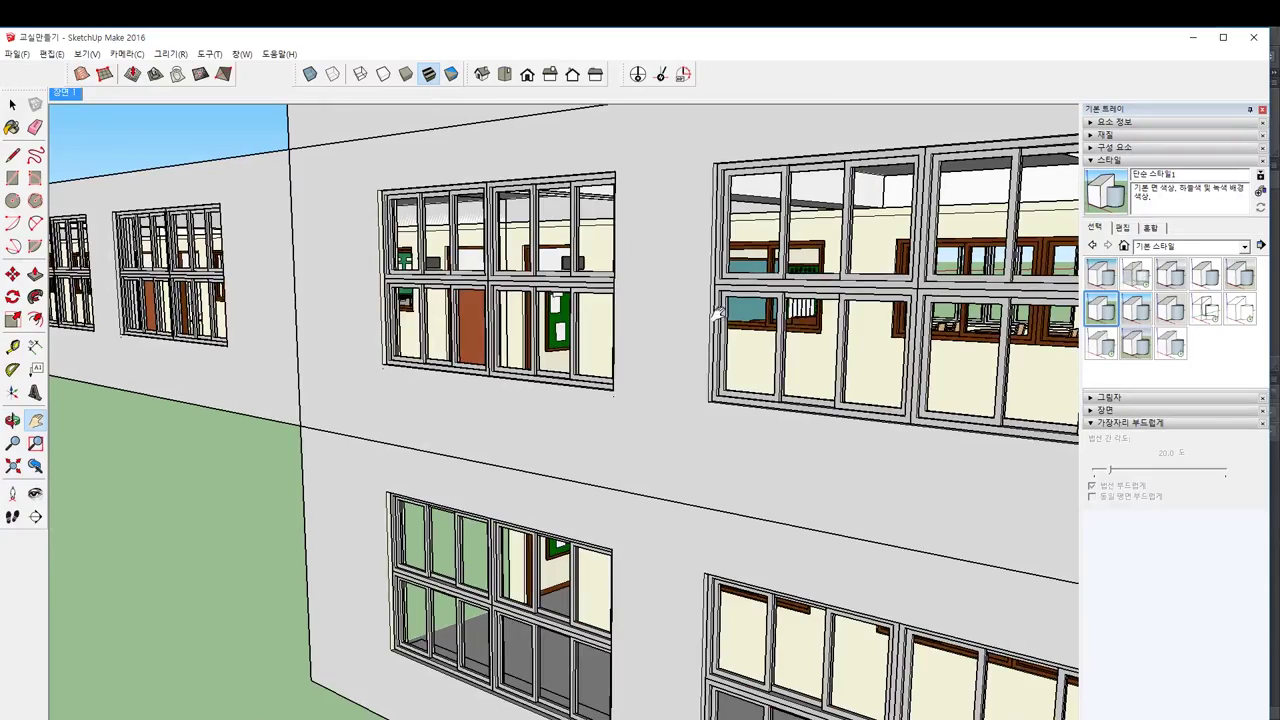
# Step: Examine the interior hallway and look through the brown-framed windows into the adjoining classroom
pyautogui.scroll(2, 836, 424)
pyautogui.scroll(-2, 836, 424)
pyautogui.moveTo(840, 424); pyautogui.dragTo(589, 366, button='middle')
pyautogui.scroll(3, 624, 368)
pyautogui.scroll(6, 629, 376)
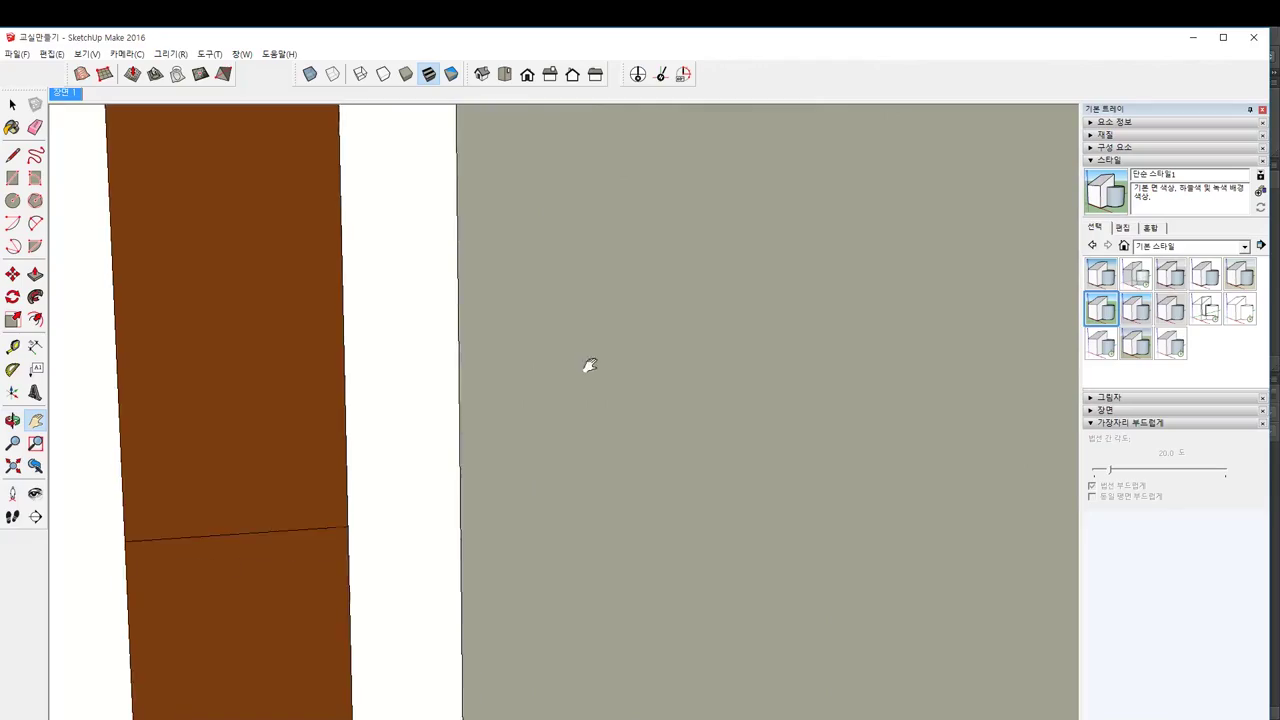
pyautogui.keyDown('shift'); pyautogui.moveTo(160, 380); pyautogui.dragTo(545, 407, button='middle'); pyautogui.keyUp('shift')
pyautogui.scroll(-6, 365, 382)
pyautogui.scroll(3, 371, 380)
pyautogui.keyDown('shift'); pyautogui.moveTo(340, 415); pyautogui.dragTo(517, 381, button='middle'); pyautogui.keyUp('shift')
pyautogui.scroll(8, 517, 381)
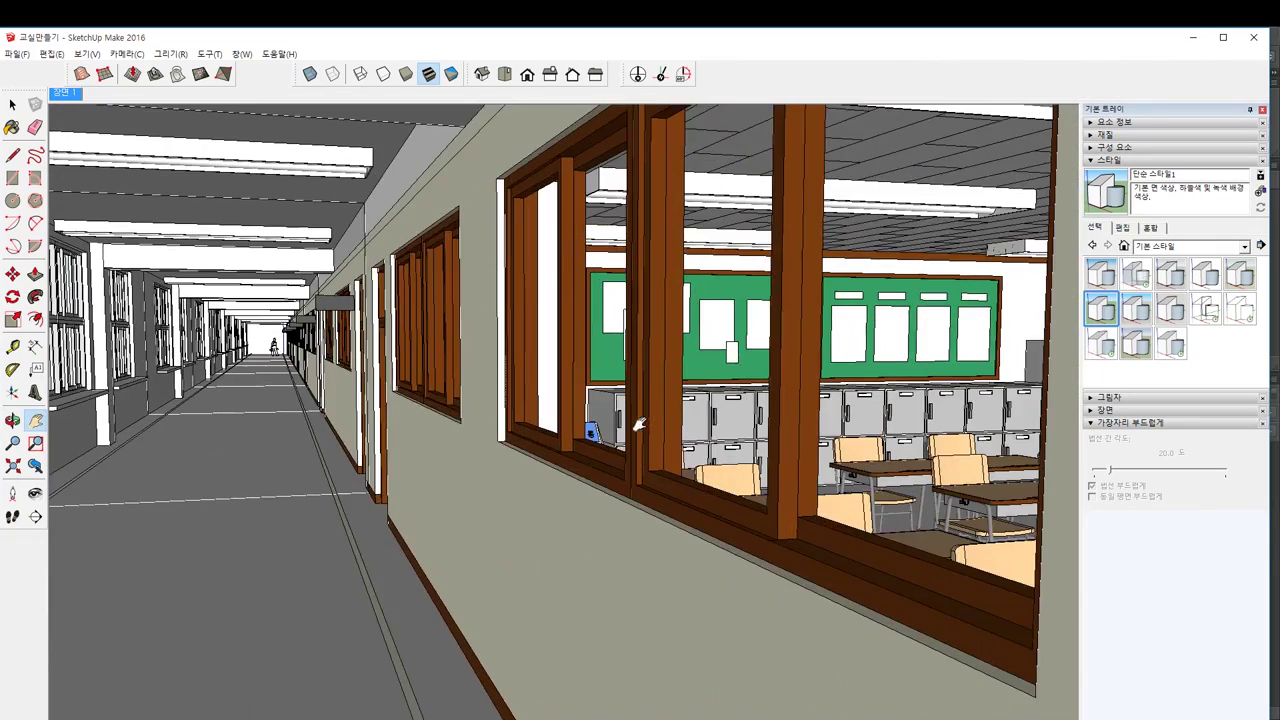
pyautogui.moveTo(639, 424); pyautogui.dragTo(448, 419, button='middle')
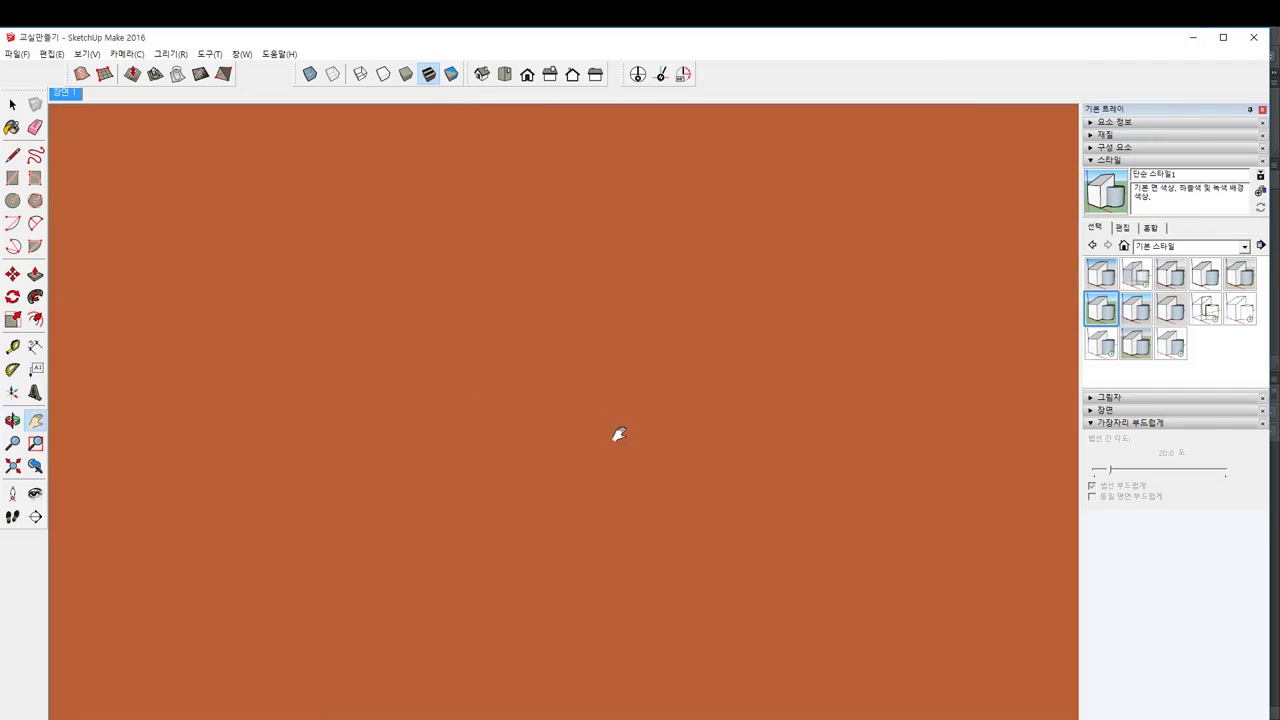
pyautogui.scroll(-4, 616, 435)
pyautogui.keyDown('shift'); pyautogui.moveTo(613, 434); pyautogui.dragTo(612, 426, button='middle'); pyautogui.keyUp('shift')
pyautogui.scroll(-5, 610, 422)
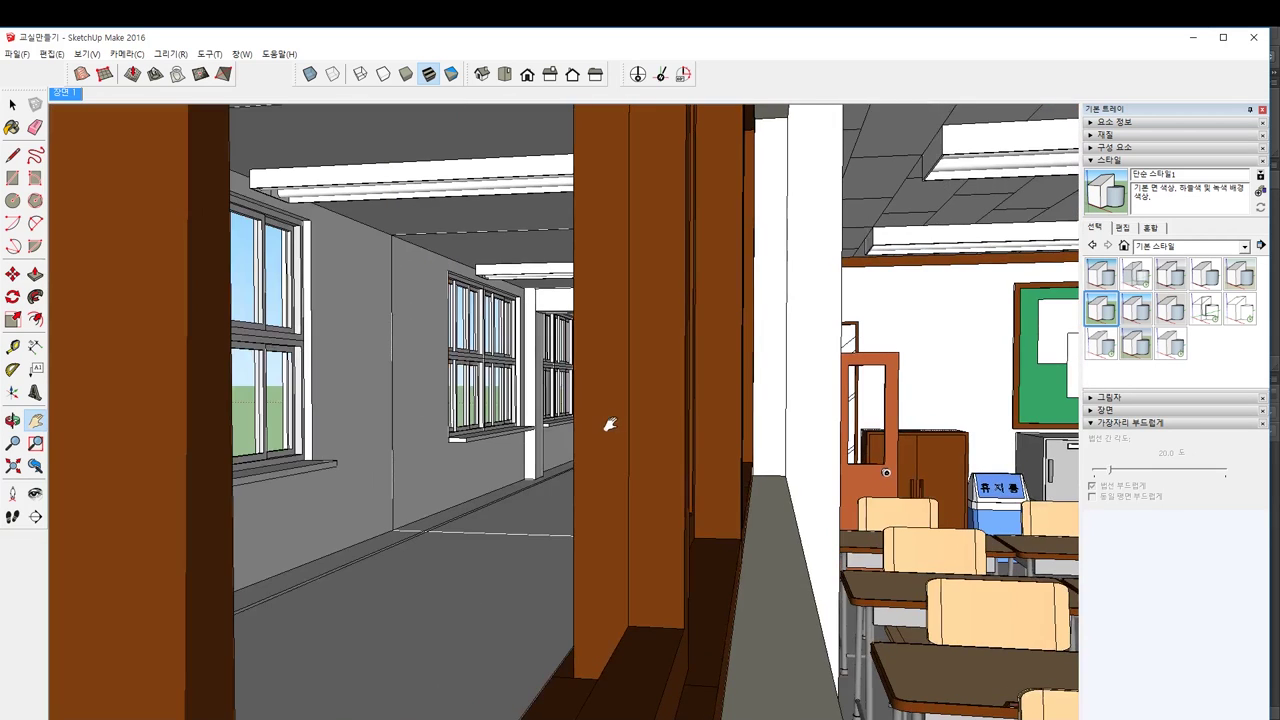
# Step: Examine the school hallway lengthwise, including its outer windows, ceiling lights and the classroom wall with brown-framed windows
pyautogui.moveTo(597, 446); pyautogui.dragTo(798, 428)
pyautogui.moveTo(798, 428); pyautogui.dragTo(754, 434, button='middle')
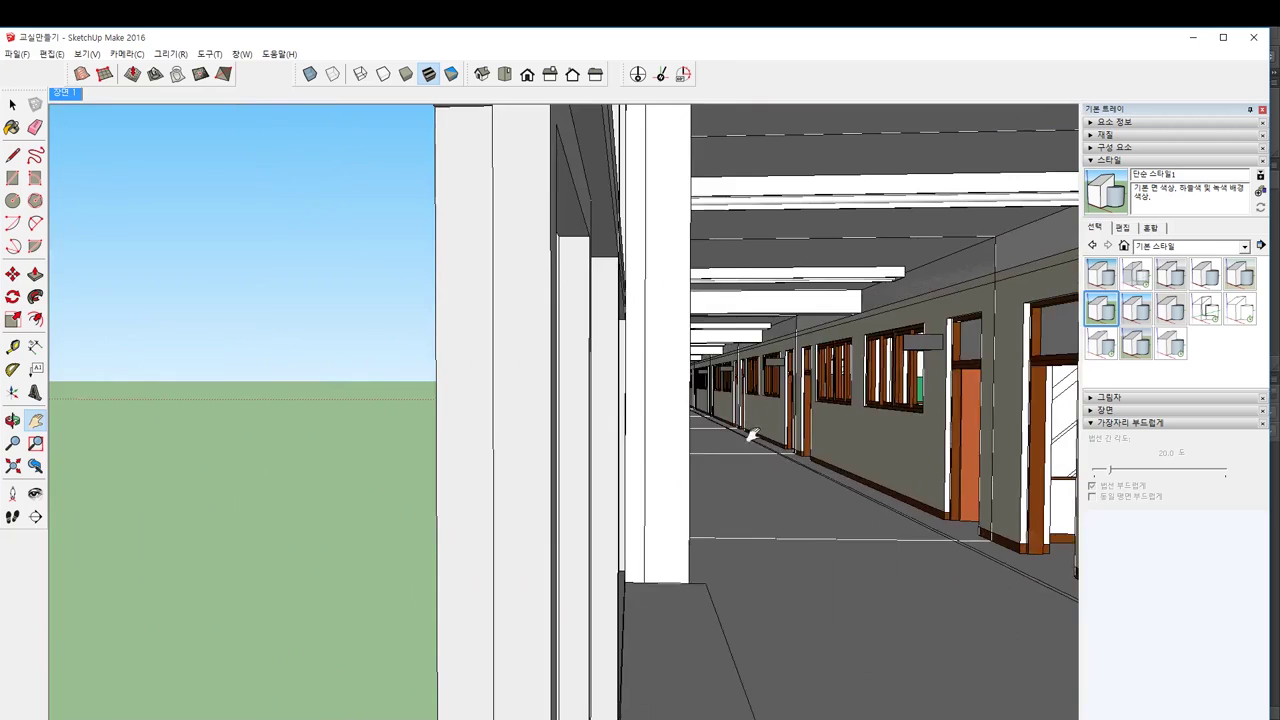
pyautogui.moveTo(754, 434); pyautogui.dragTo(632, 412)
pyautogui.scroll(-6, 633, 412)
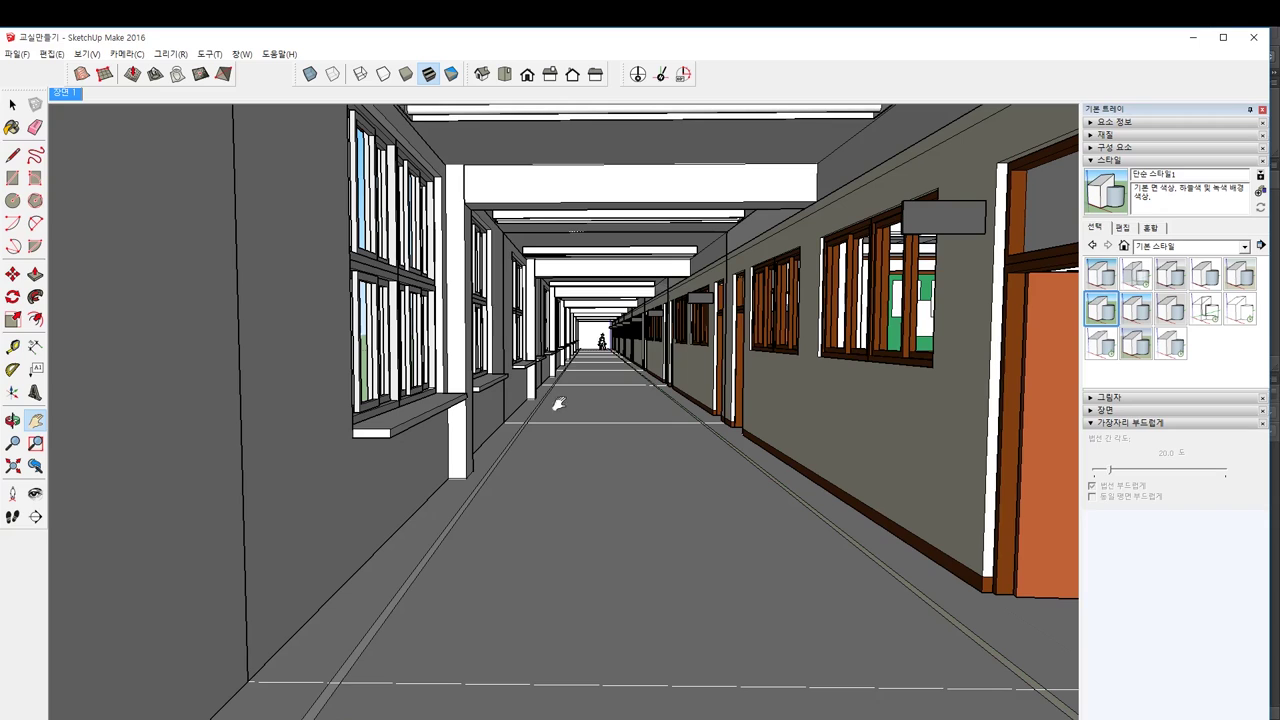
pyautogui.scroll(5, 845, 398)
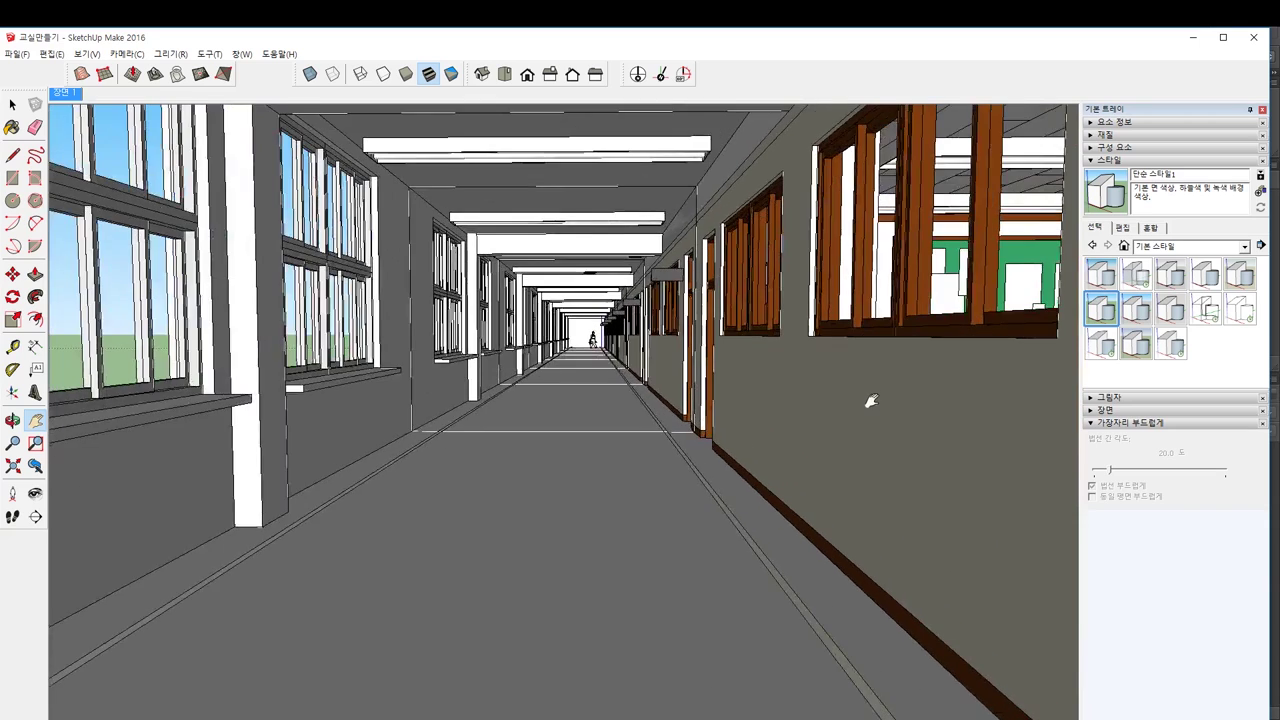
pyautogui.scroll(3, 932, 367)
pyautogui.scroll(1, 875, 384)
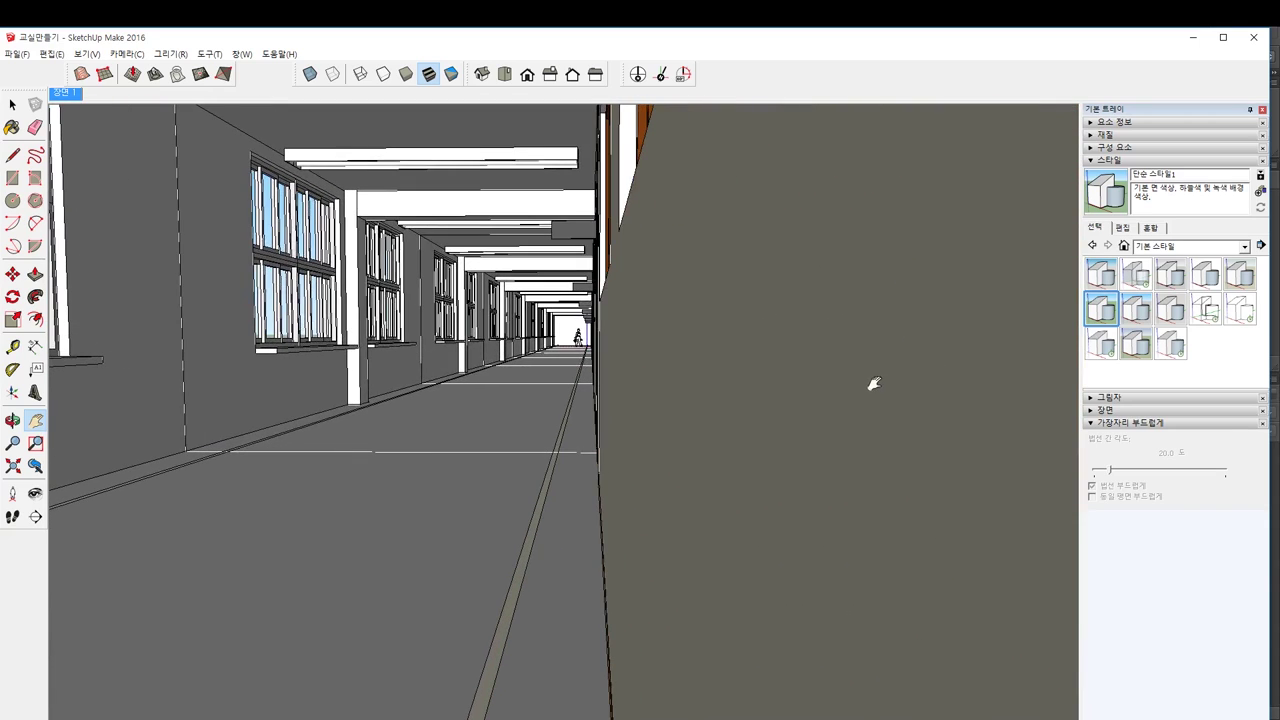
pyautogui.scroll(1, 632, 400)
# Step: Inspect the hallway's classroom wall up close, then pass through it to the desks inside and out to the building's exterior
pyautogui.moveTo(676, 420); pyautogui.dragTo(810, 478, button='middle')
pyautogui.moveTo(596, 336); pyautogui.dragTo(604, 352)
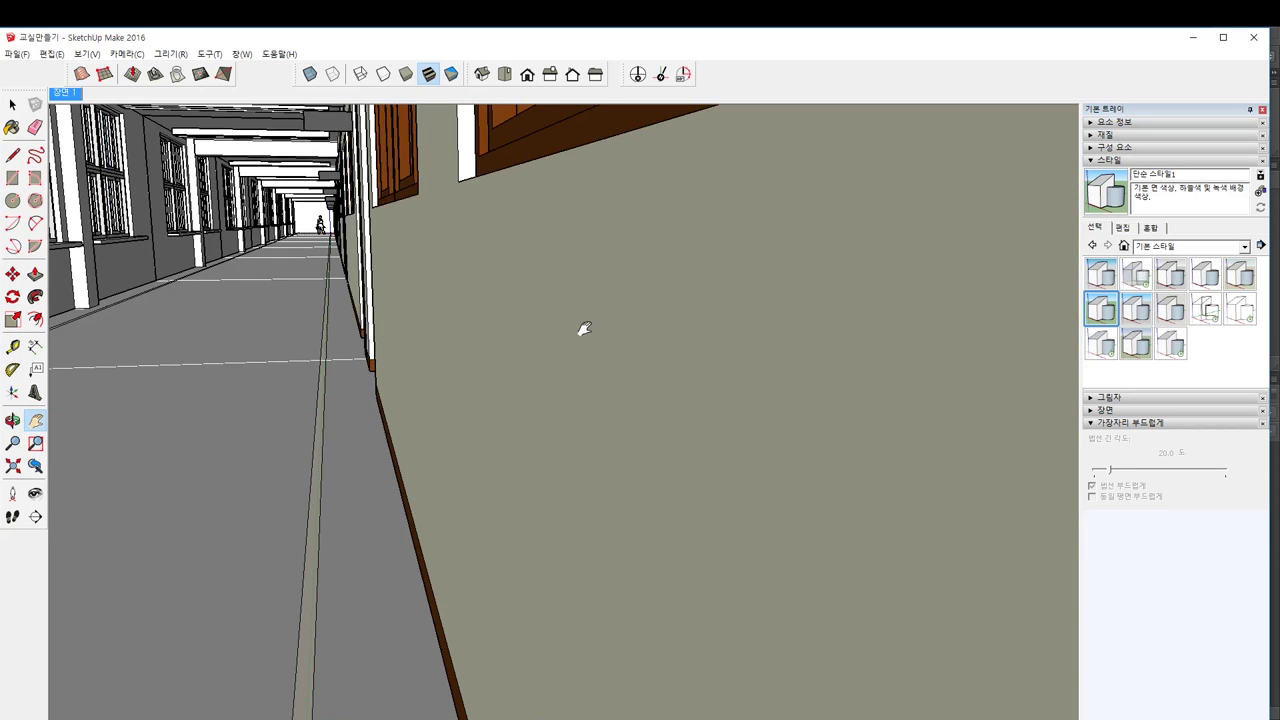
pyautogui.scroll(3, 585, 329)
pyautogui.scroll(-1, 377, 306)
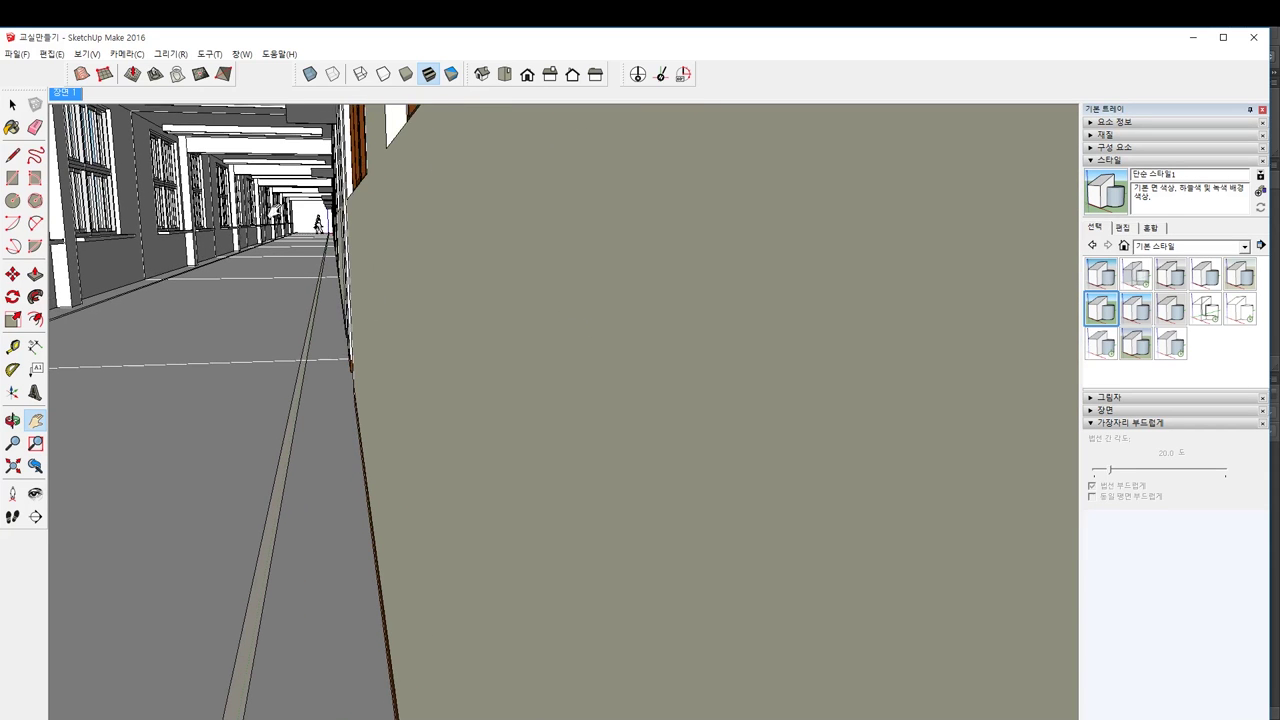
pyautogui.scroll(-1, 298, 217)
pyautogui.scroll(3, 300, 218)
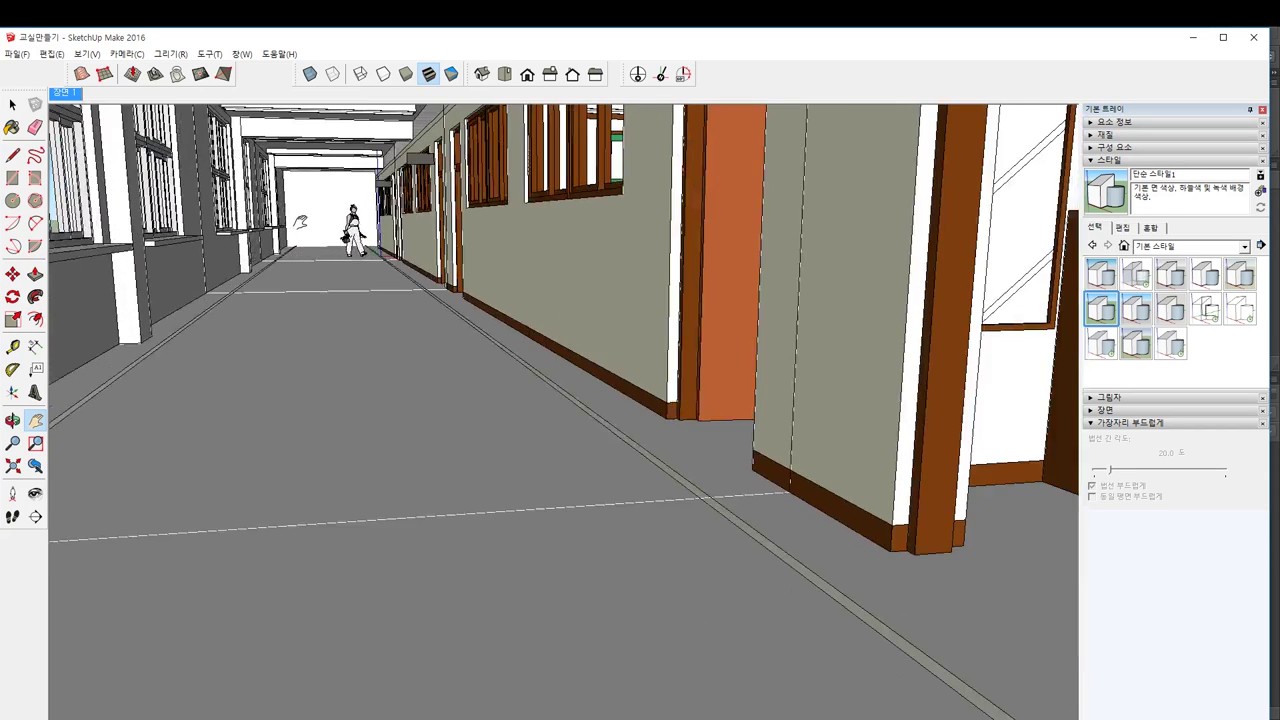
pyautogui.scroll(-4, 300, 218)
pyautogui.moveTo(355, 263); pyautogui.dragTo(440, 308)
pyautogui.scroll(6, 423, 368)
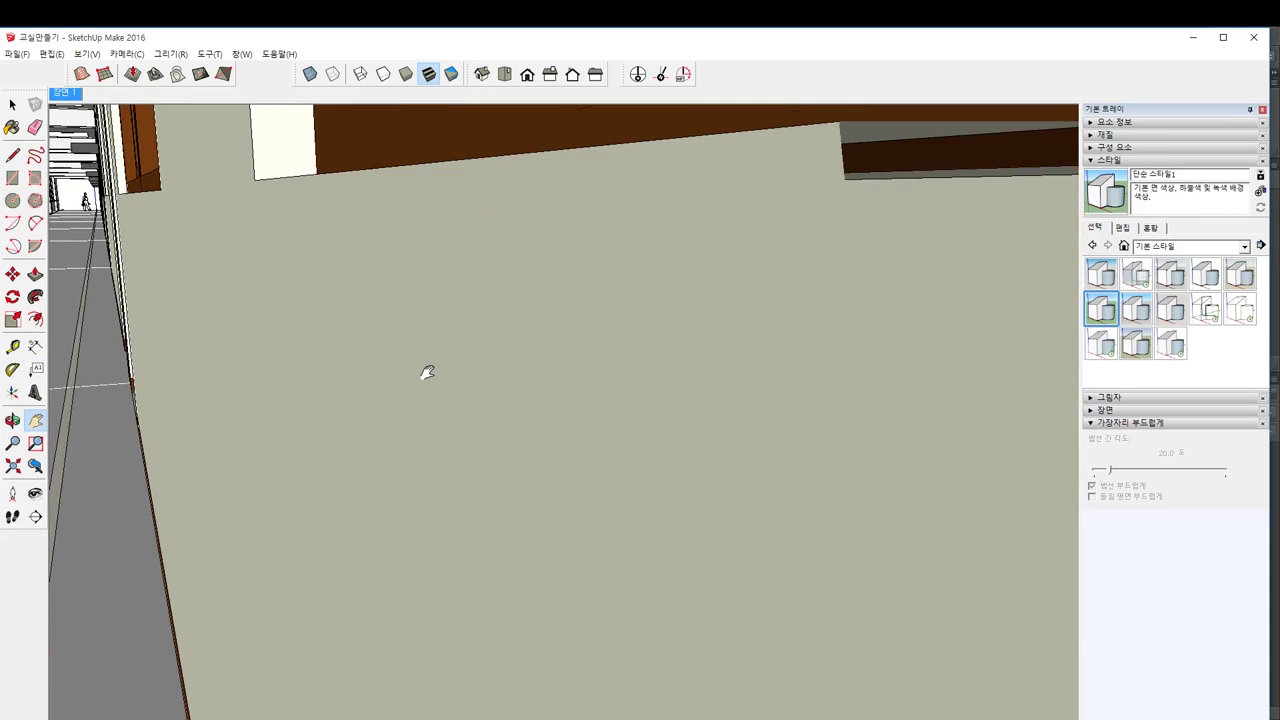
pyautogui.scroll(8, 419, 343)
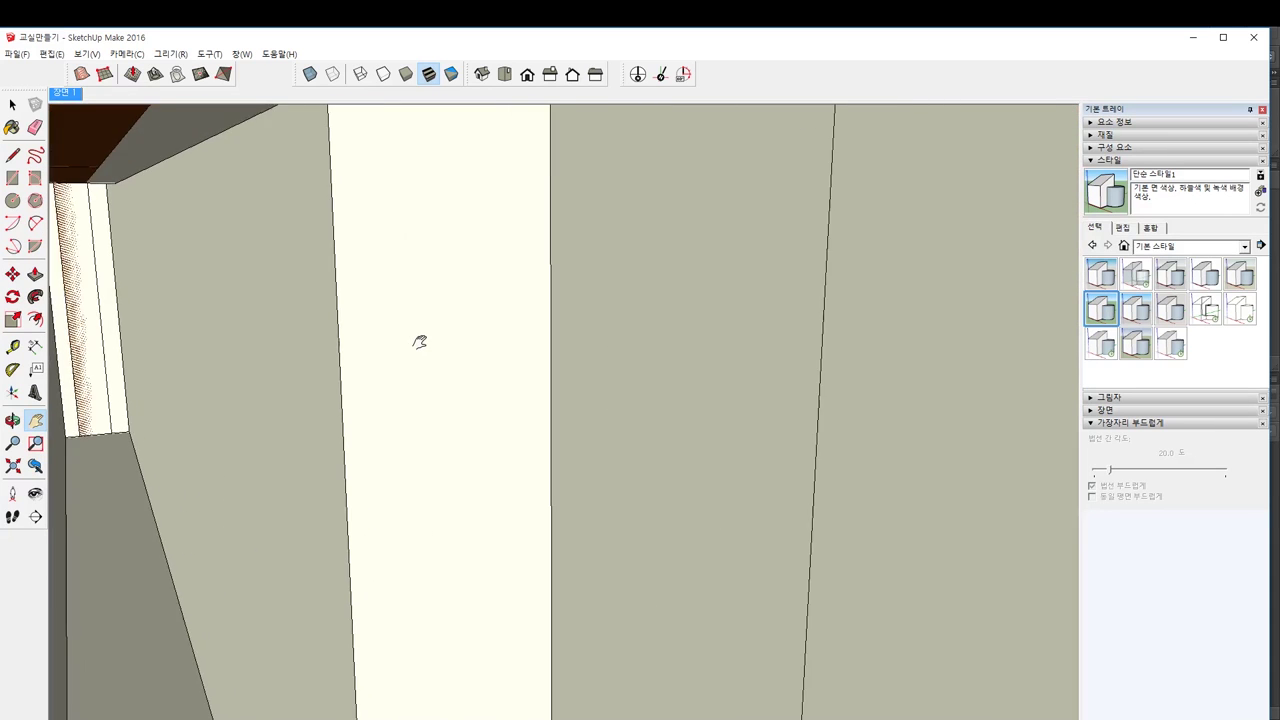
pyautogui.scroll(-10, 423, 341)
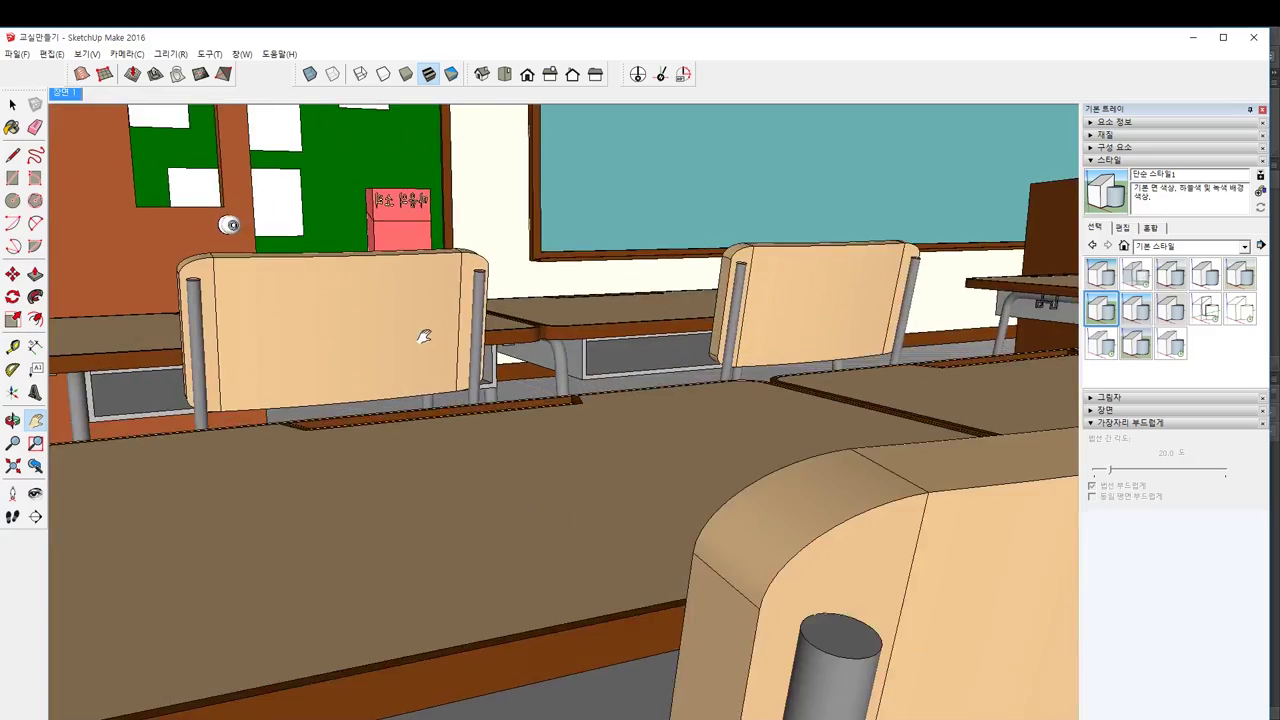
pyautogui.scroll(-4, 465, 315)
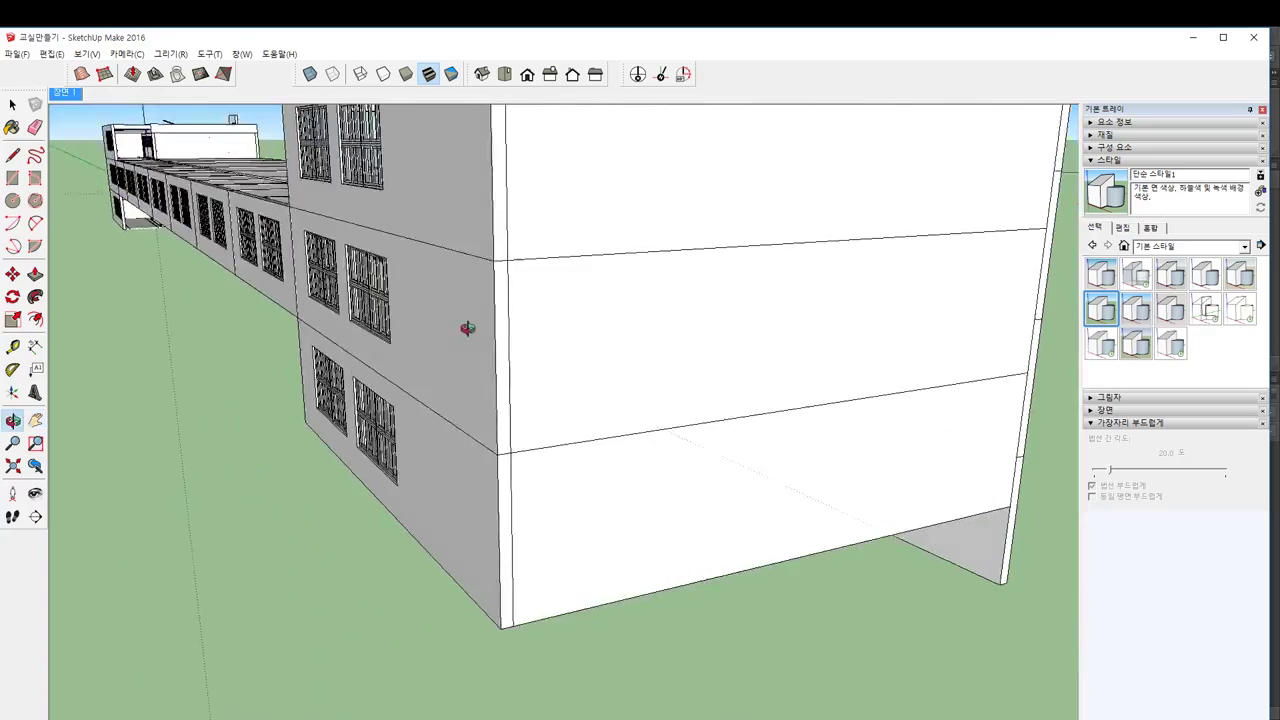
# Step: Return to the hallway interior and frame a lengthwise view with the outer windows and the open orange classroom door
pyautogui.scroll(12, 380, 290)
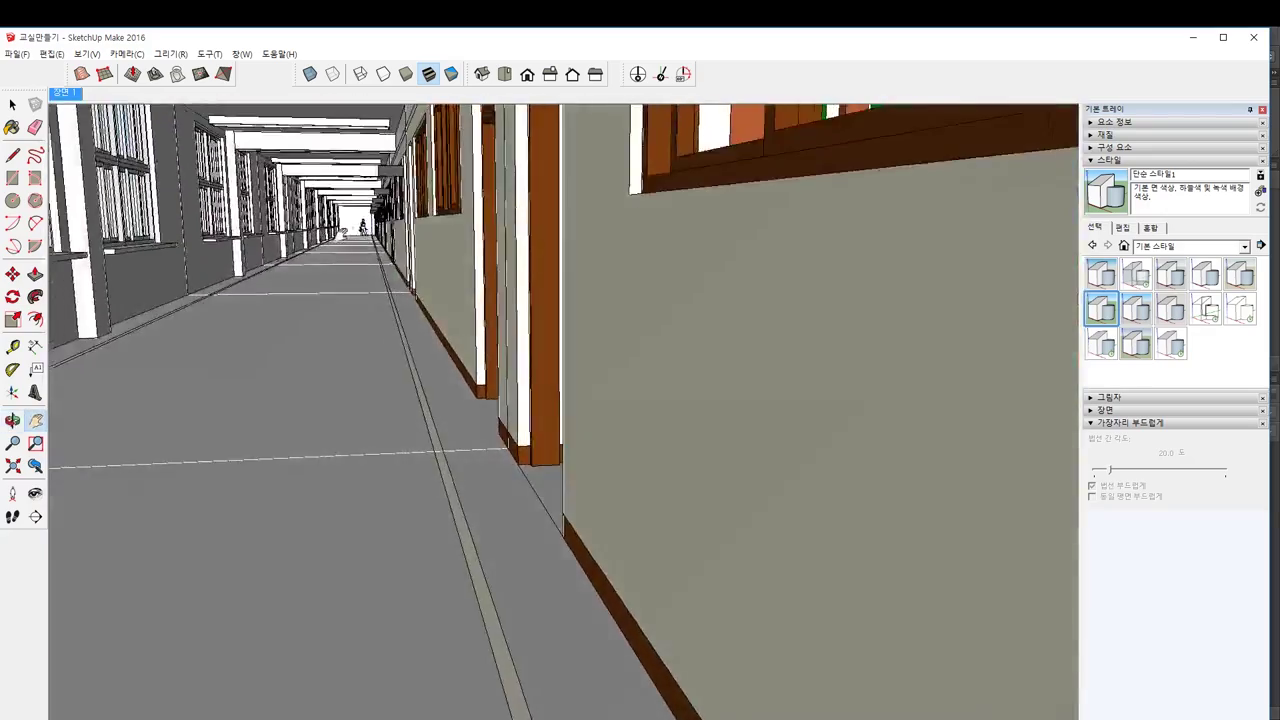
pyautogui.moveTo(343, 232); pyautogui.dragTo(422, 283)
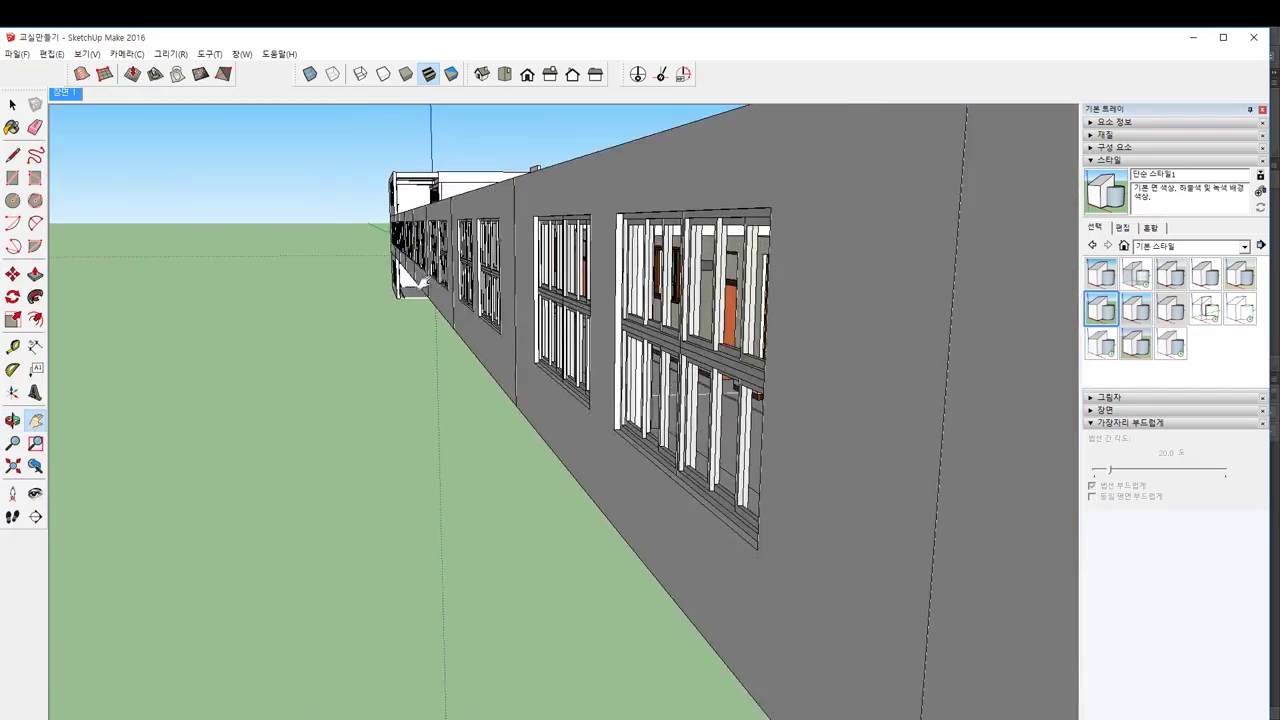
pyautogui.moveTo(530, 312); pyautogui.dragTo(457, 314)
pyautogui.scroll(6, 460, 316)
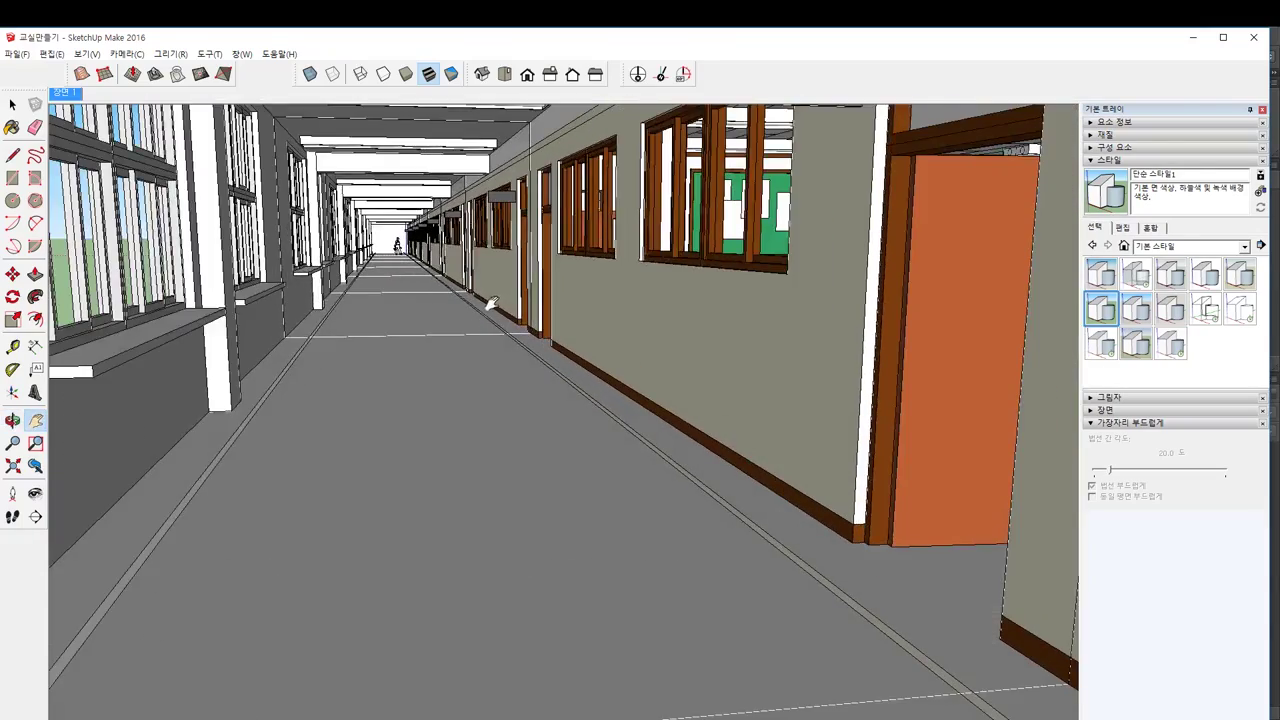
pyautogui.scroll(2, 485, 299)
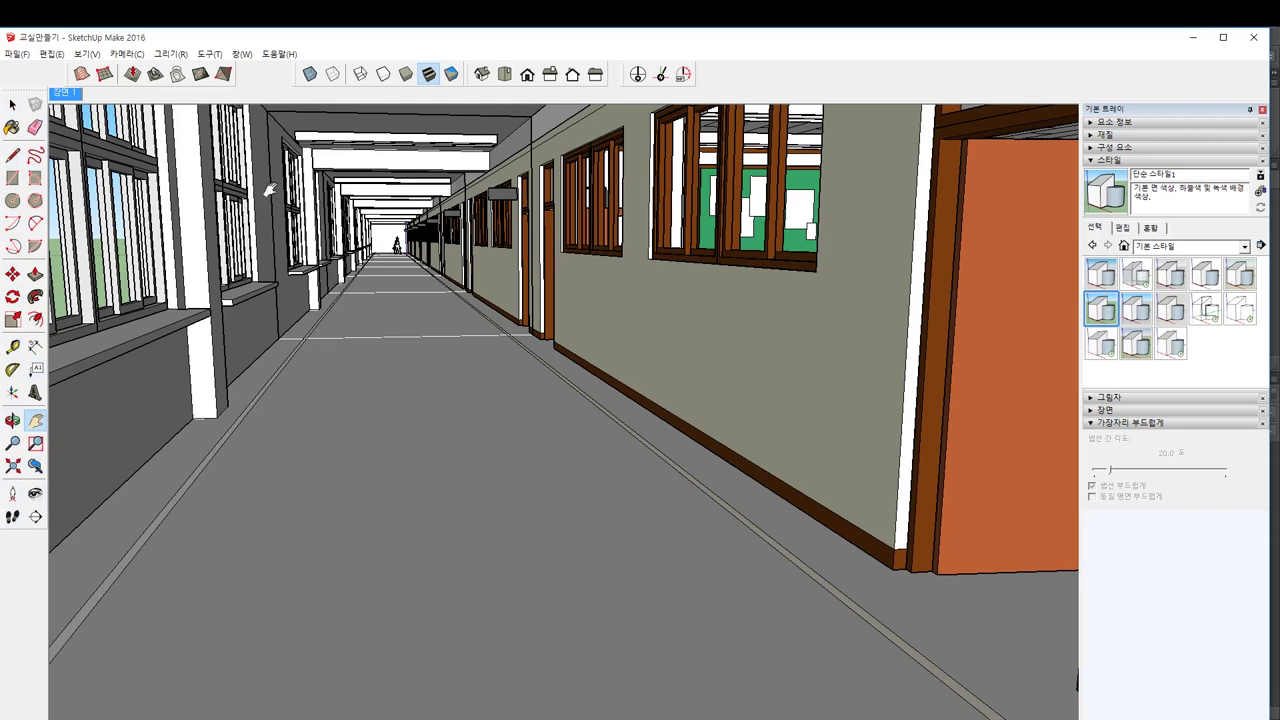
# Step: Review the list of available toolbars, including the large tool set, and leave it unchanged
pyautogui.click(84, 54)
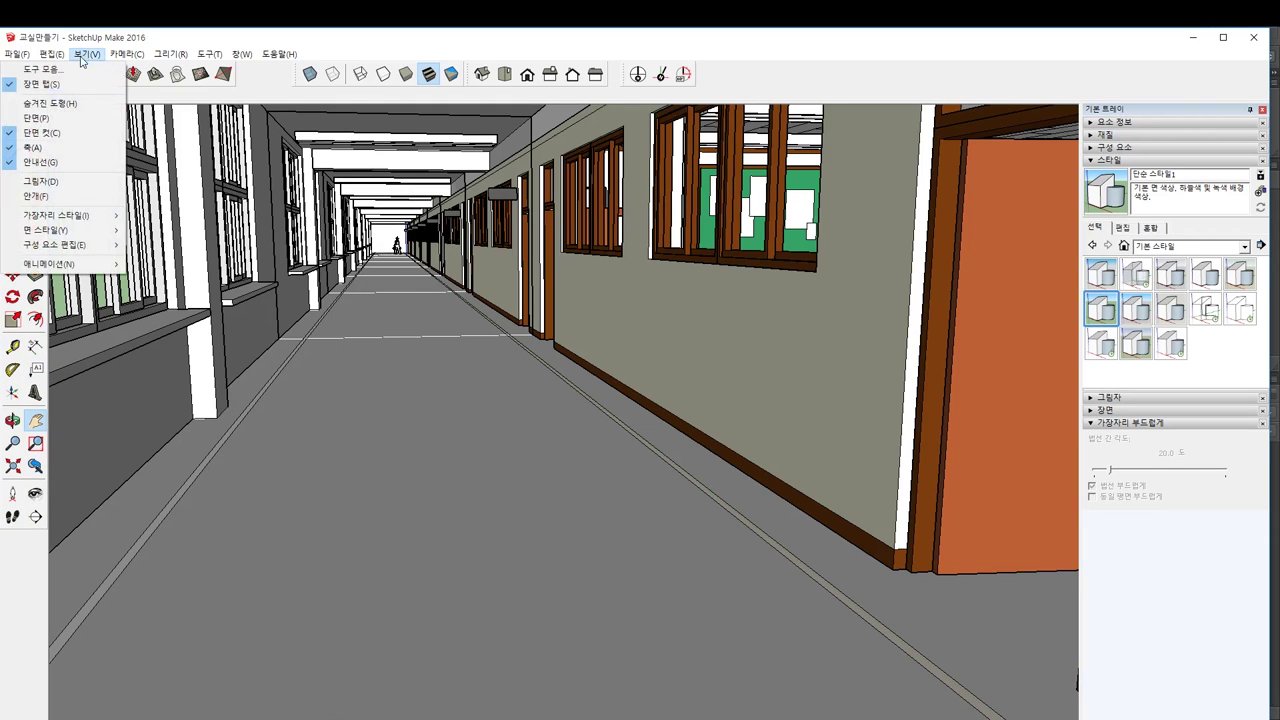
pyautogui.click(85, 69)
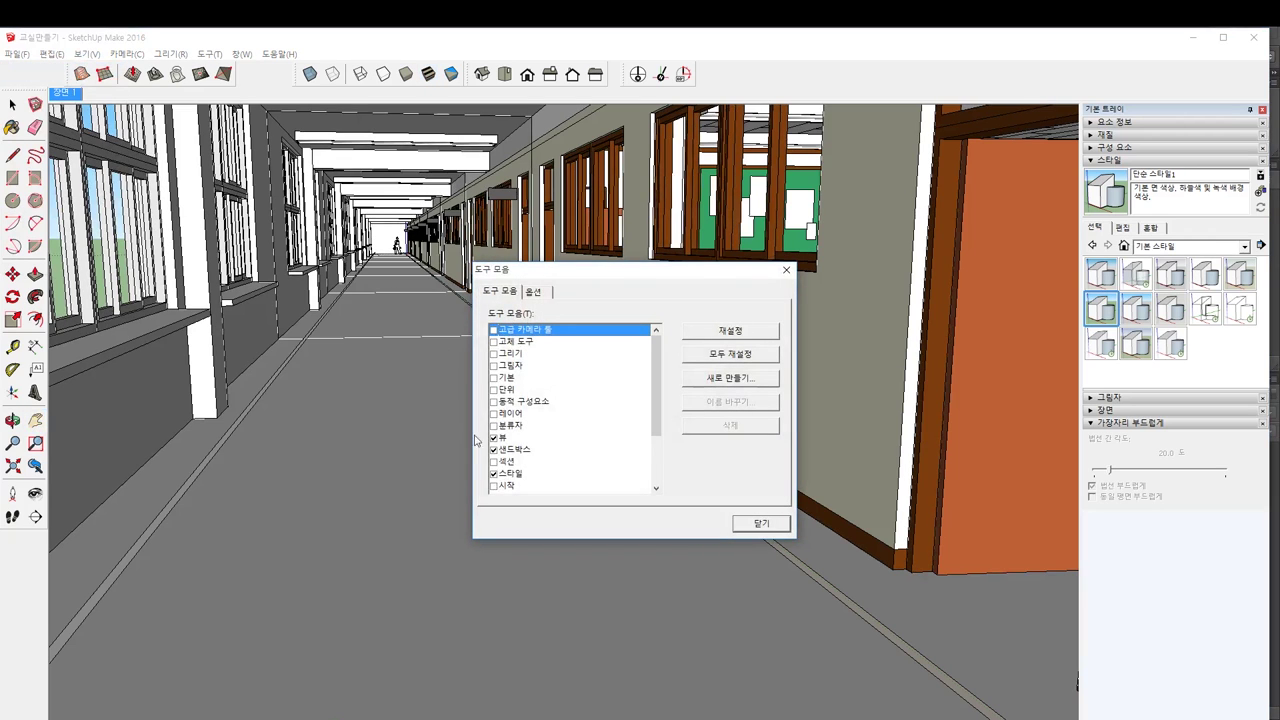
pyautogui.scroll(-3, 620, 460)
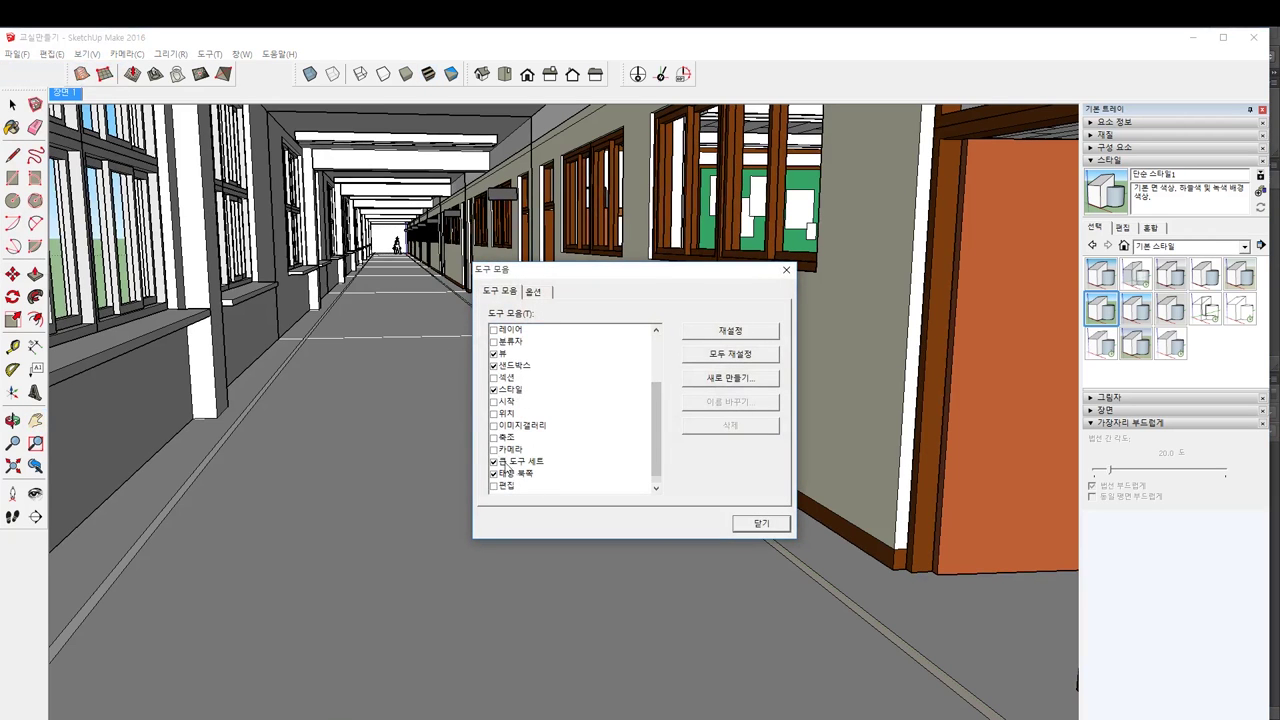
pyautogui.click(759, 523)
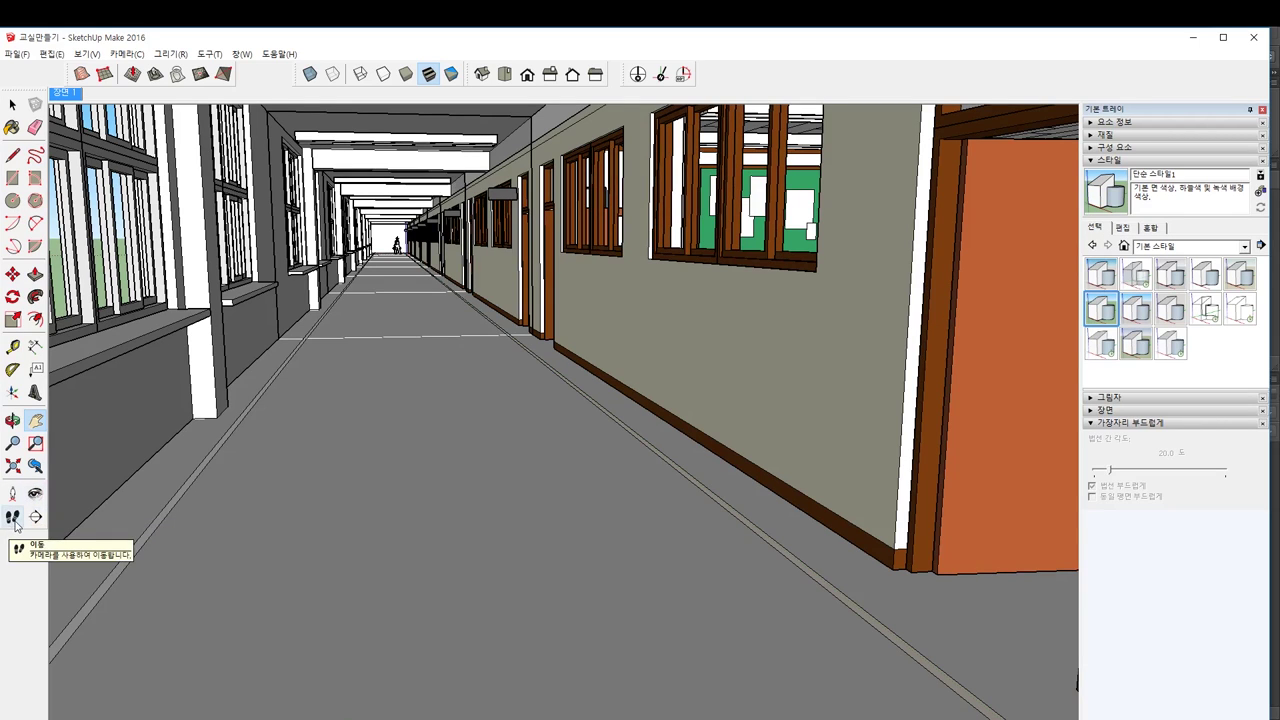
# Step: Use the Walk tool to move from the hallway into the classroom and view its desks, lockers, bulletin boards and windows
pyautogui.click(14, 522)
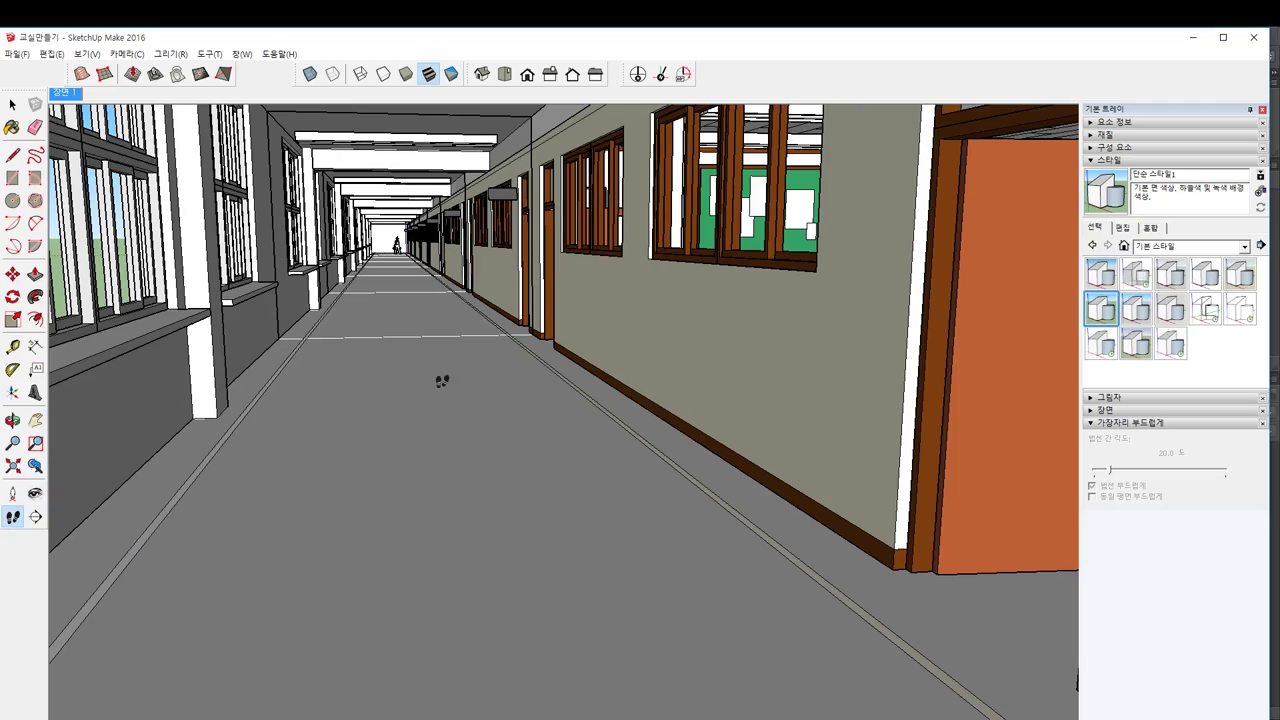
pyautogui.moveTo(487, 479); pyautogui.dragTo(905, 407)
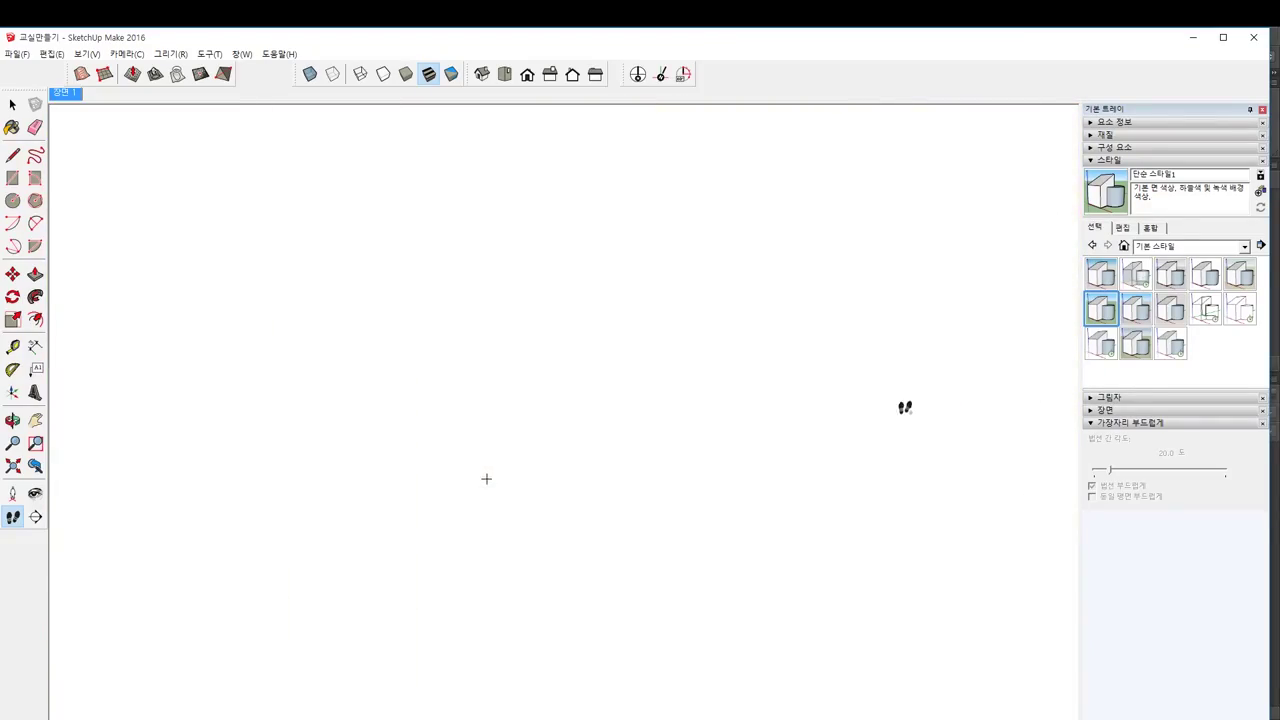
pyautogui.moveTo(816, 421); pyautogui.dragTo(37, 397)
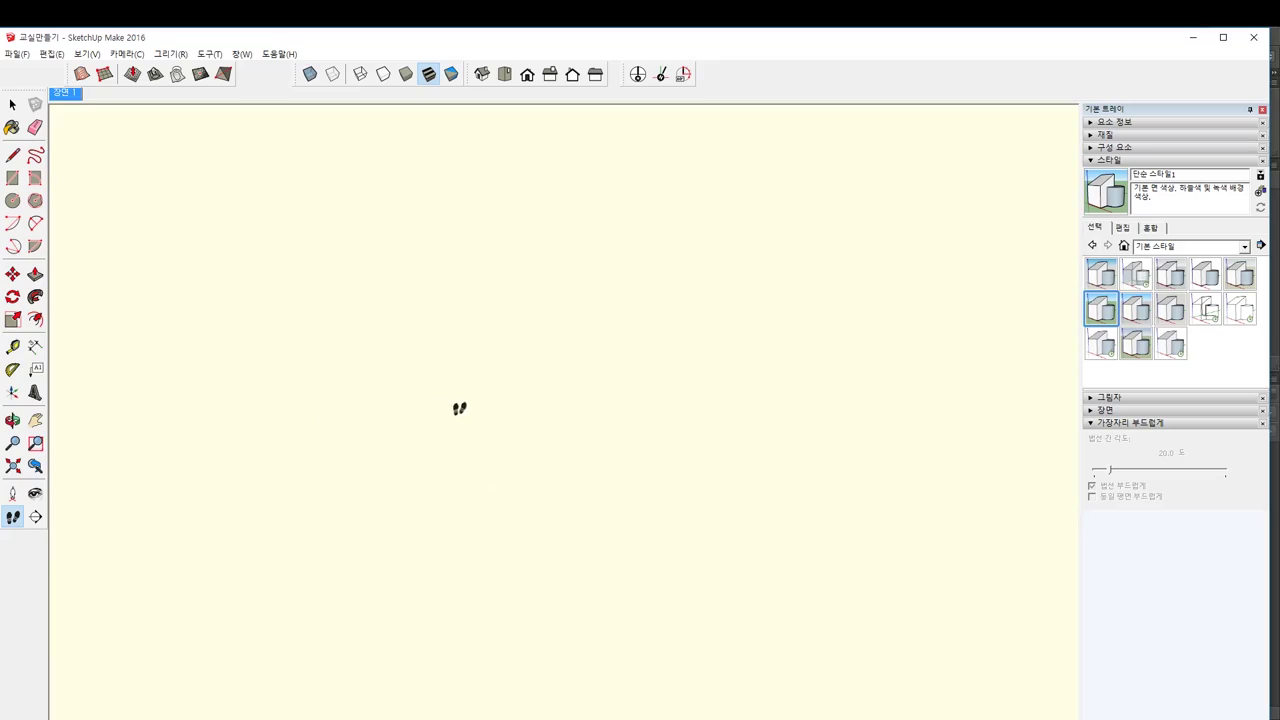
pyautogui.moveTo(459, 408); pyautogui.dragTo(148, 320)
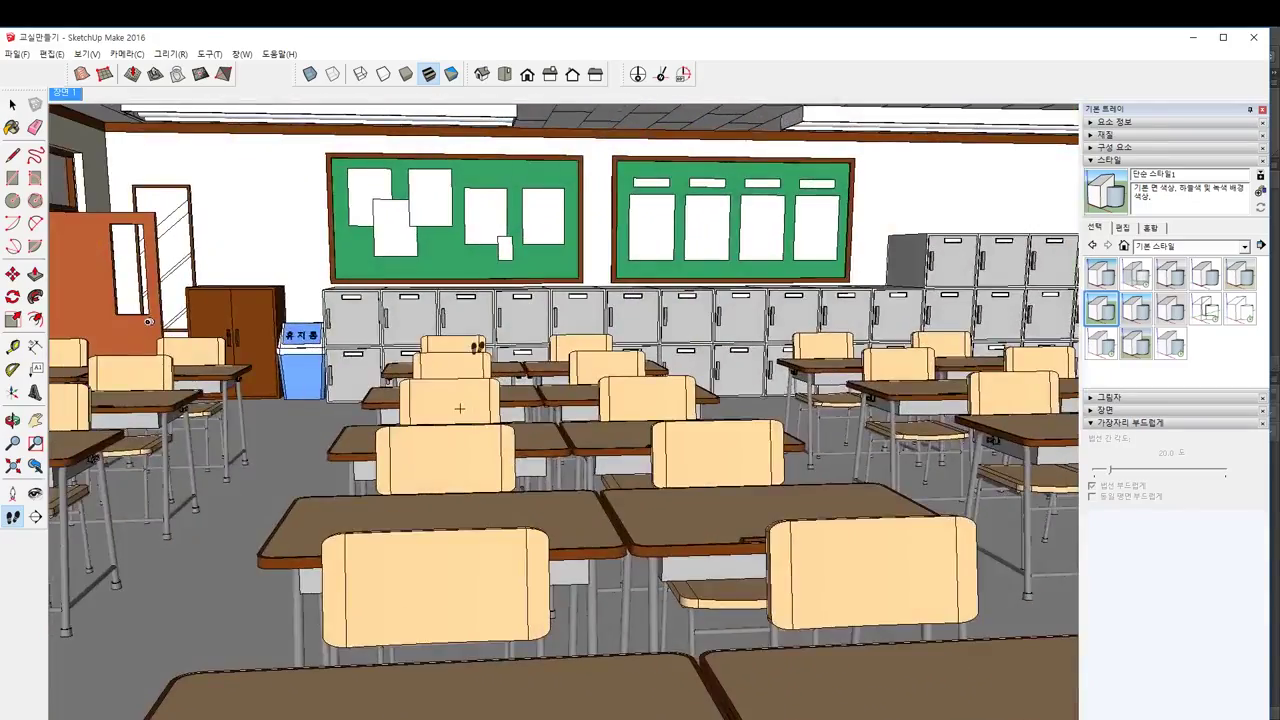
pyautogui.moveTo(478, 346); pyautogui.dragTo(708, 316)
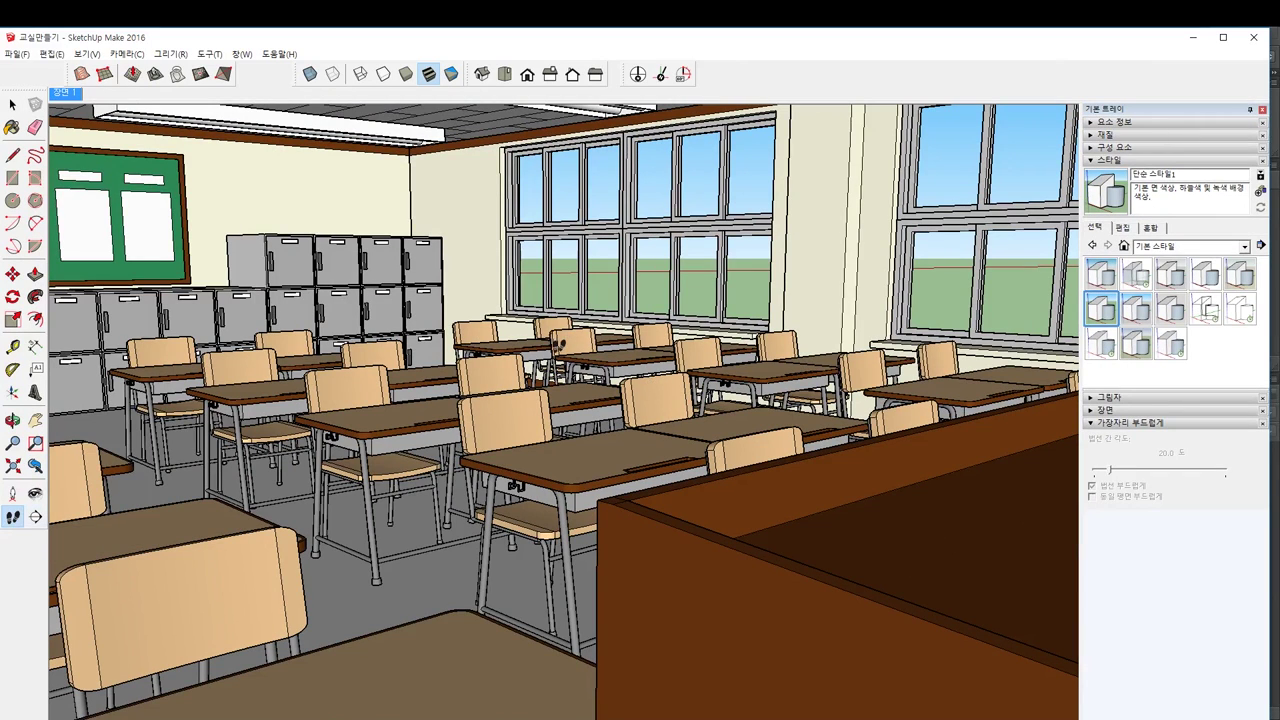
pyautogui.moveTo(558, 341); pyautogui.dragTo(519, 274, button='middle')
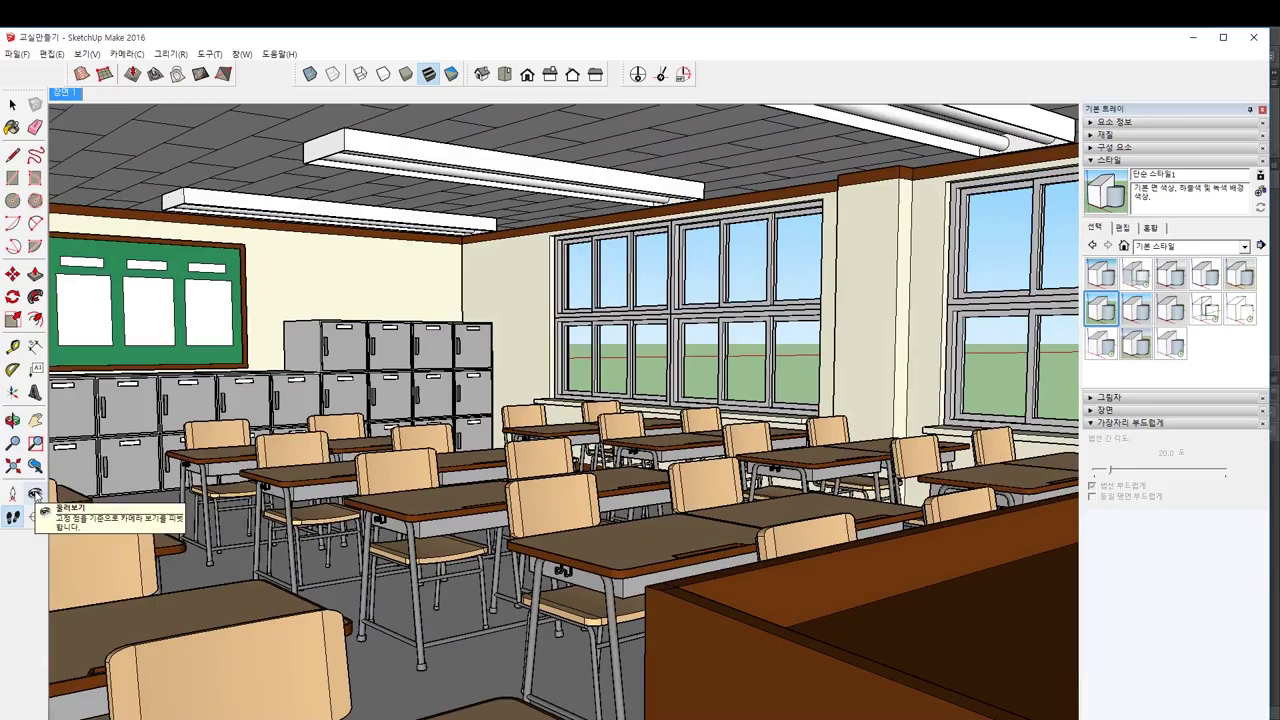
# Step: Examine the school building from above and outside, ending with a view into the open end of the corridor
pyautogui.moveTo(532, 349); pyautogui.dragTo(157, 549, button='middle')
pyautogui.scroll(-5, 463, 500)
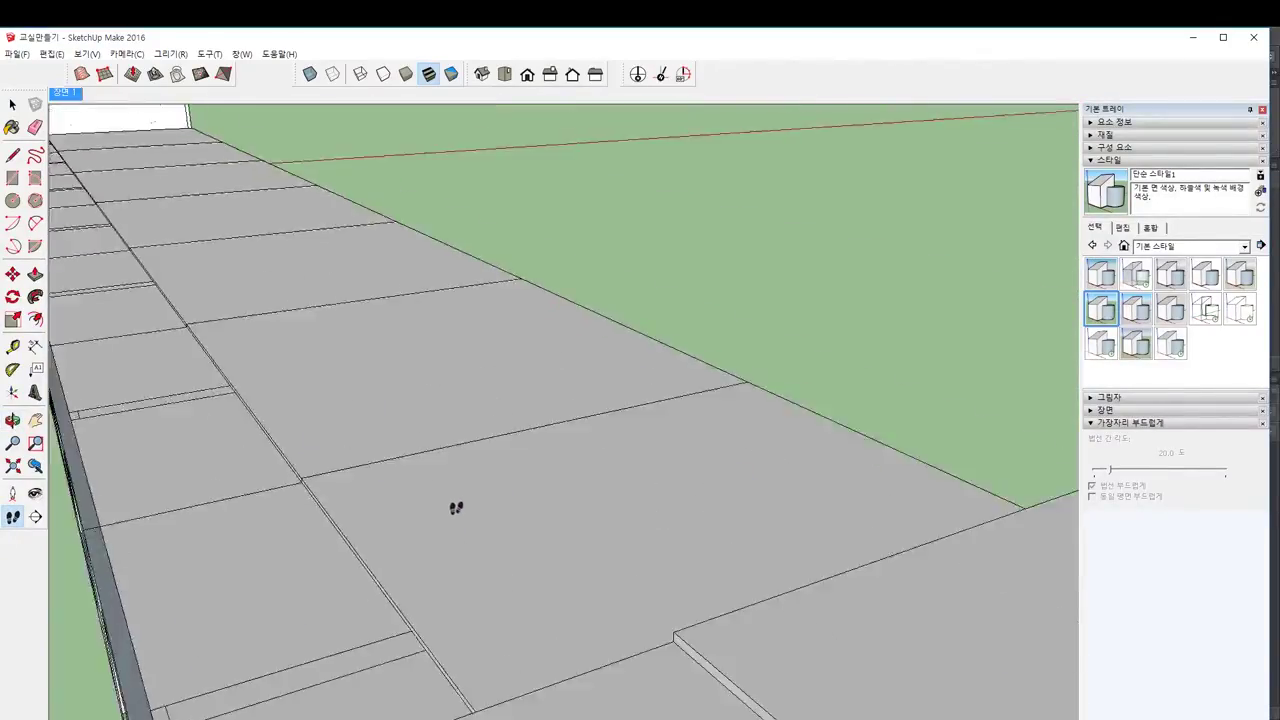
pyautogui.scroll(-10, 456, 508)
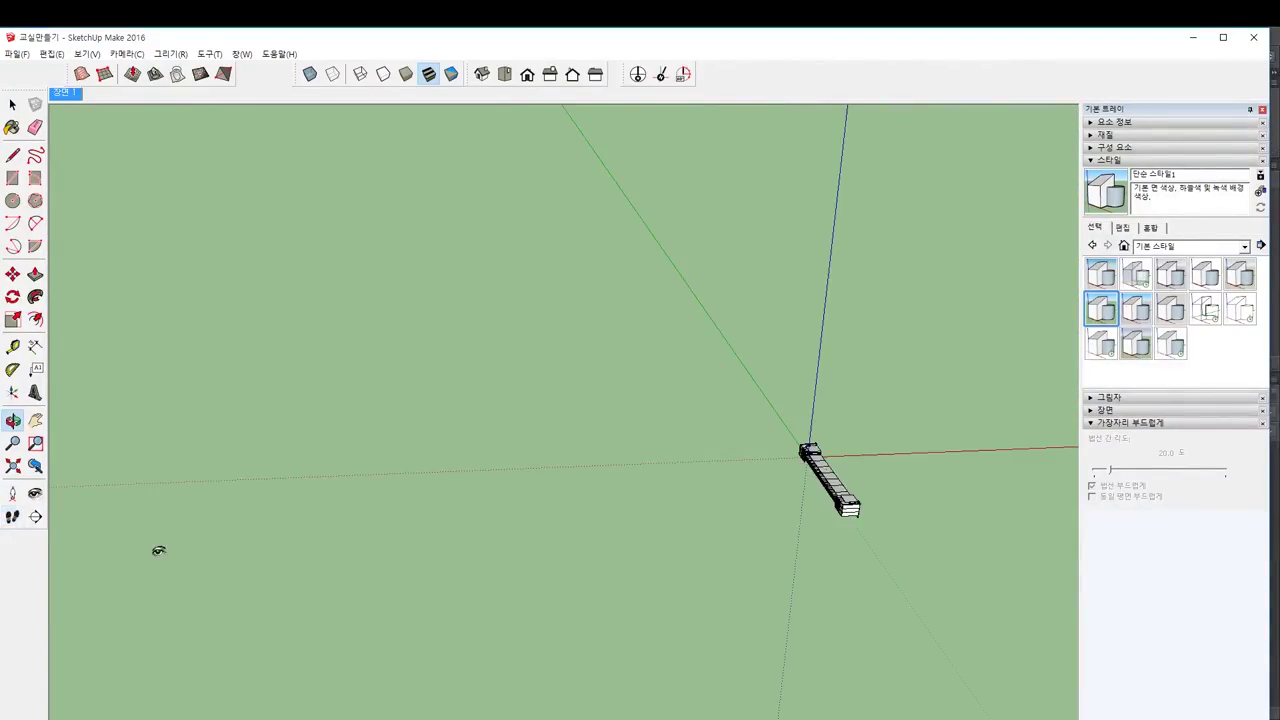
pyautogui.scroll(10, 866, 523)
pyautogui.moveTo(856, 508); pyautogui.dragTo(580, 489, button='middle')
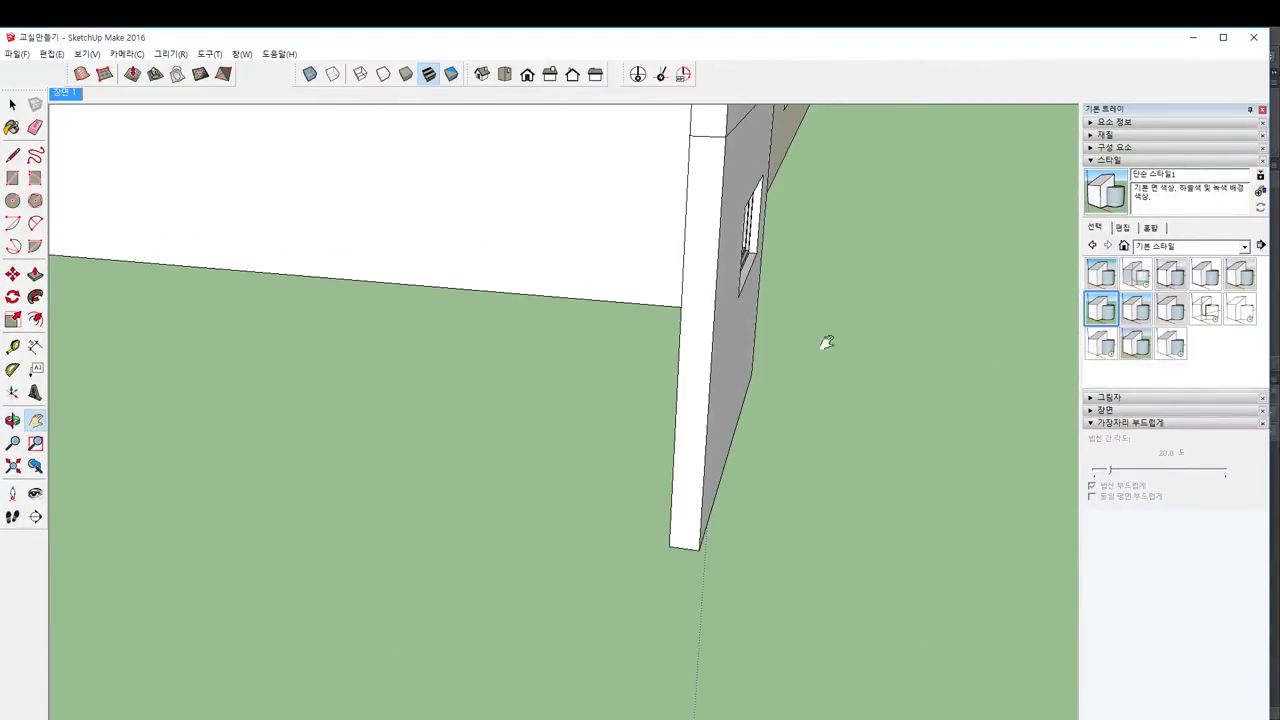
pyautogui.keyDown('shift'); pyautogui.moveTo(826, 343); pyautogui.dragTo(458, 439, button='middle'); pyautogui.keyUp('shift')
pyautogui.scroll(-5, 794, 185)
pyautogui.moveTo(831, 371); pyautogui.dragTo(666, 414, button='middle')
pyautogui.scroll(3, 600, 460)
pyautogui.scroll(6, 600, 461)
pyautogui.moveTo(305, 467); pyautogui.dragTo(652, 432, button='middle')
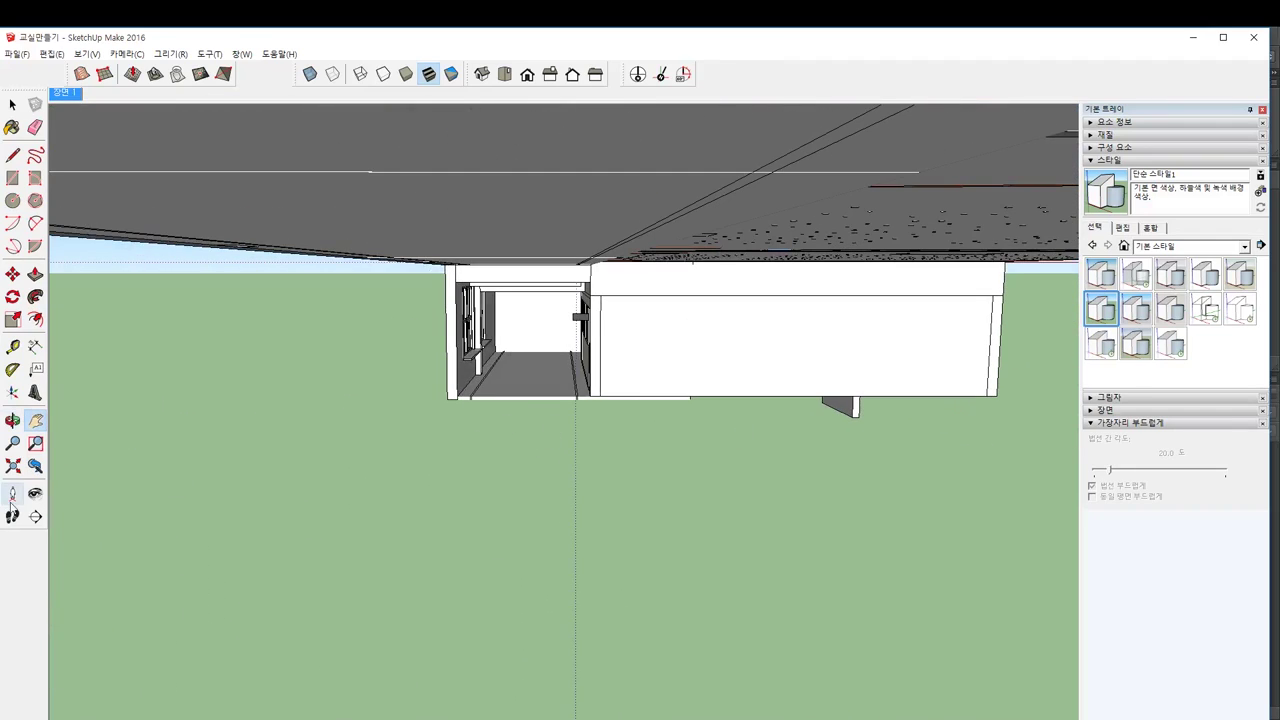
# Step: Place the camera on the hallway floor at the open corridor end with Position Camera and look around from there
pyautogui.click(13, 496)
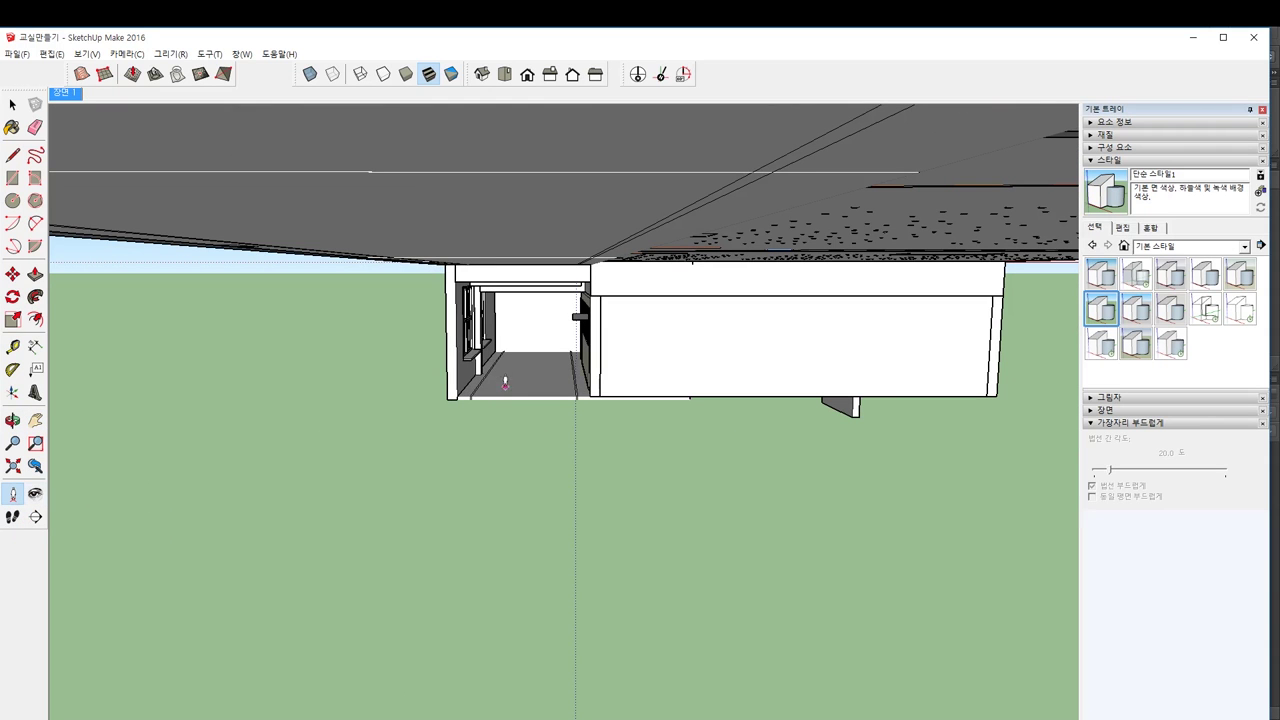
pyautogui.click(515, 385)
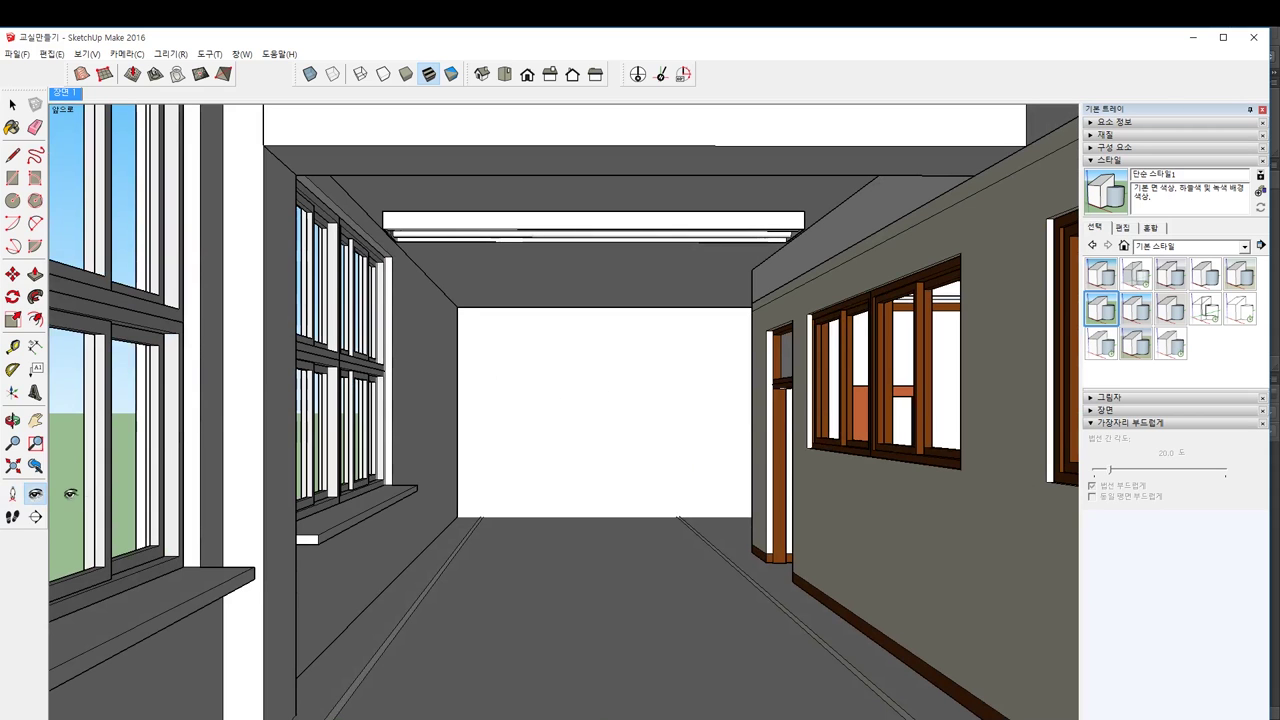
pyautogui.moveTo(476, 576); pyautogui.dragTo(476, 383)
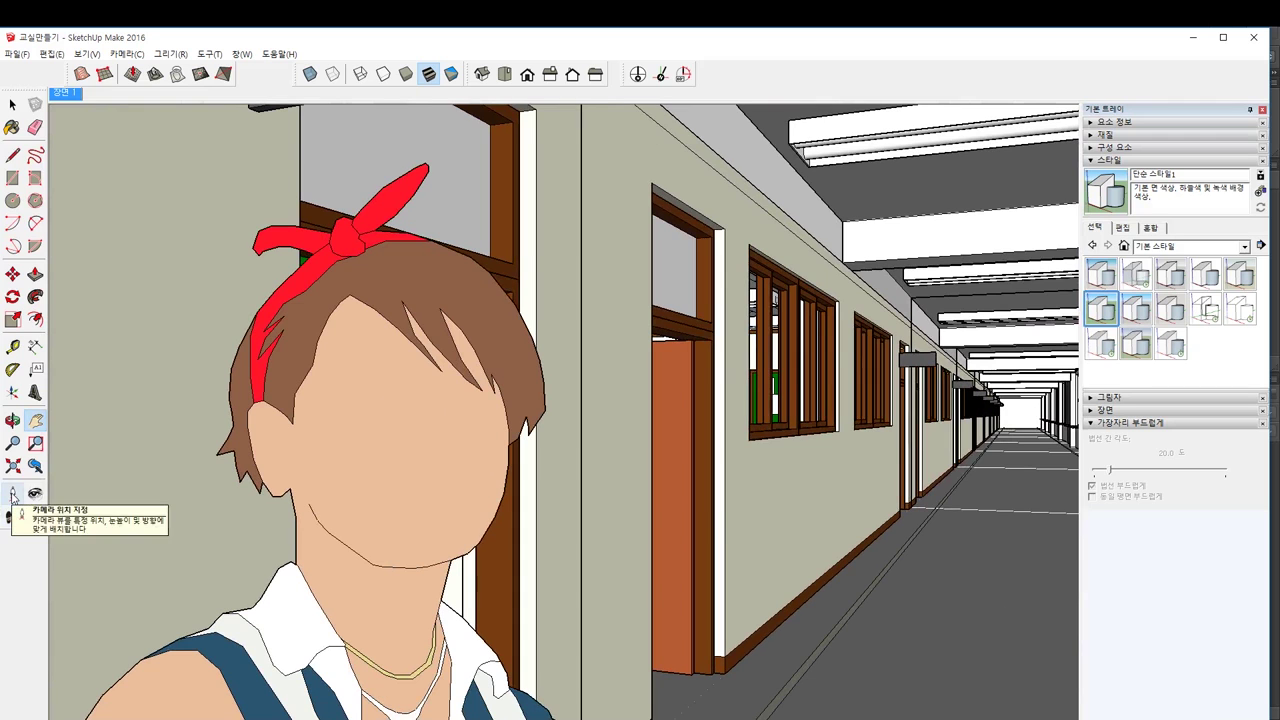
# Step: Move the view from beside the figure with the red headband to farther down the hallway, looking through the classroom windows
pyautogui.moveTo(726, 519); pyautogui.dragTo(719, 508)
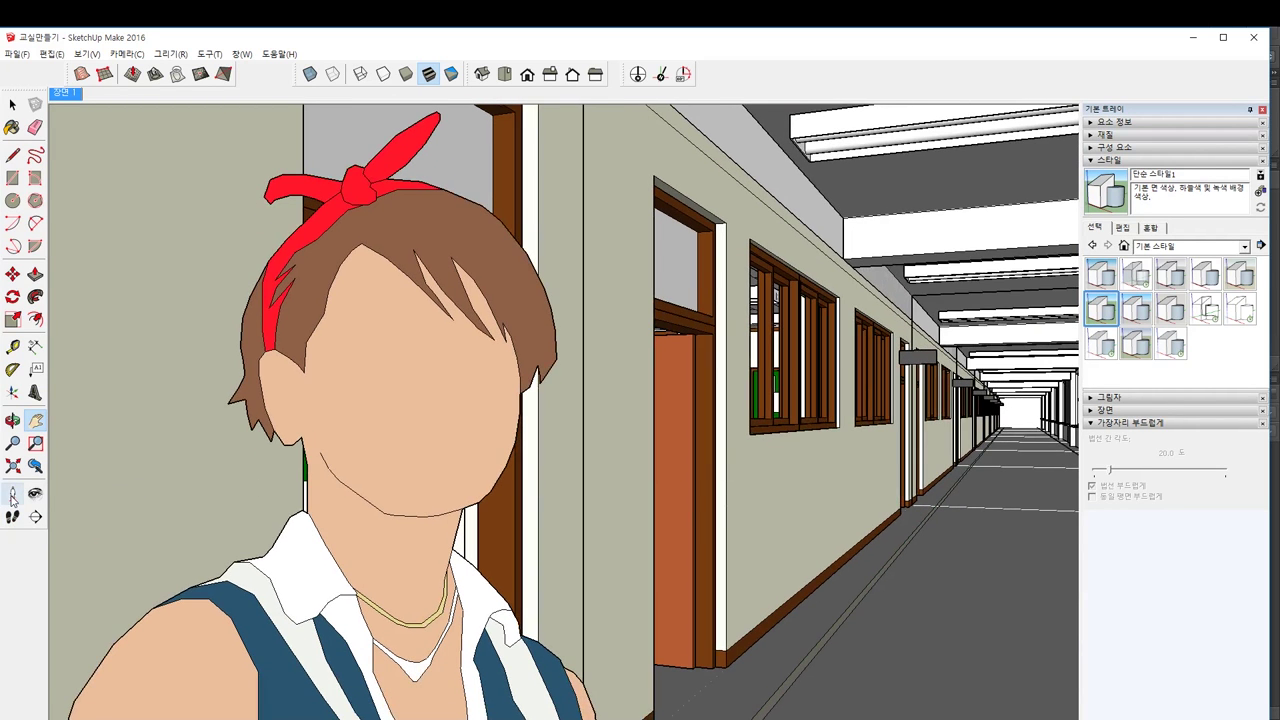
pyautogui.click(916, 628)
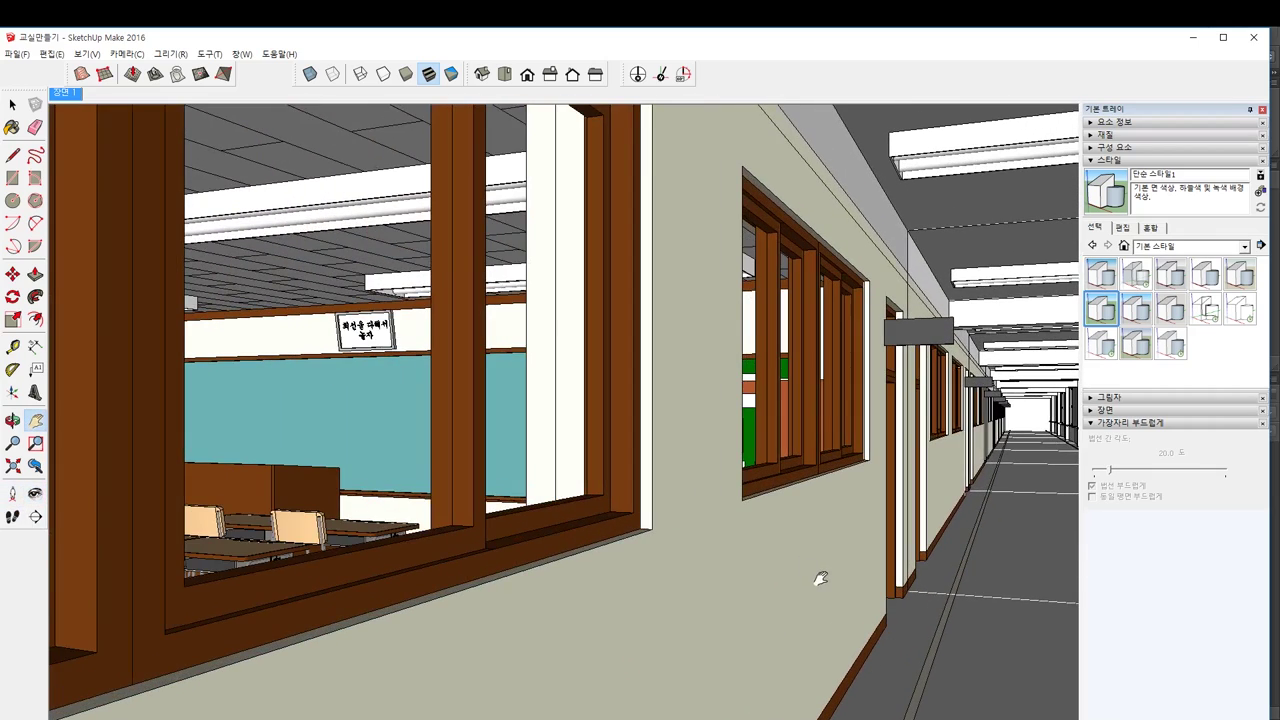
pyautogui.moveTo(820, 578); pyautogui.dragTo(810, 552)
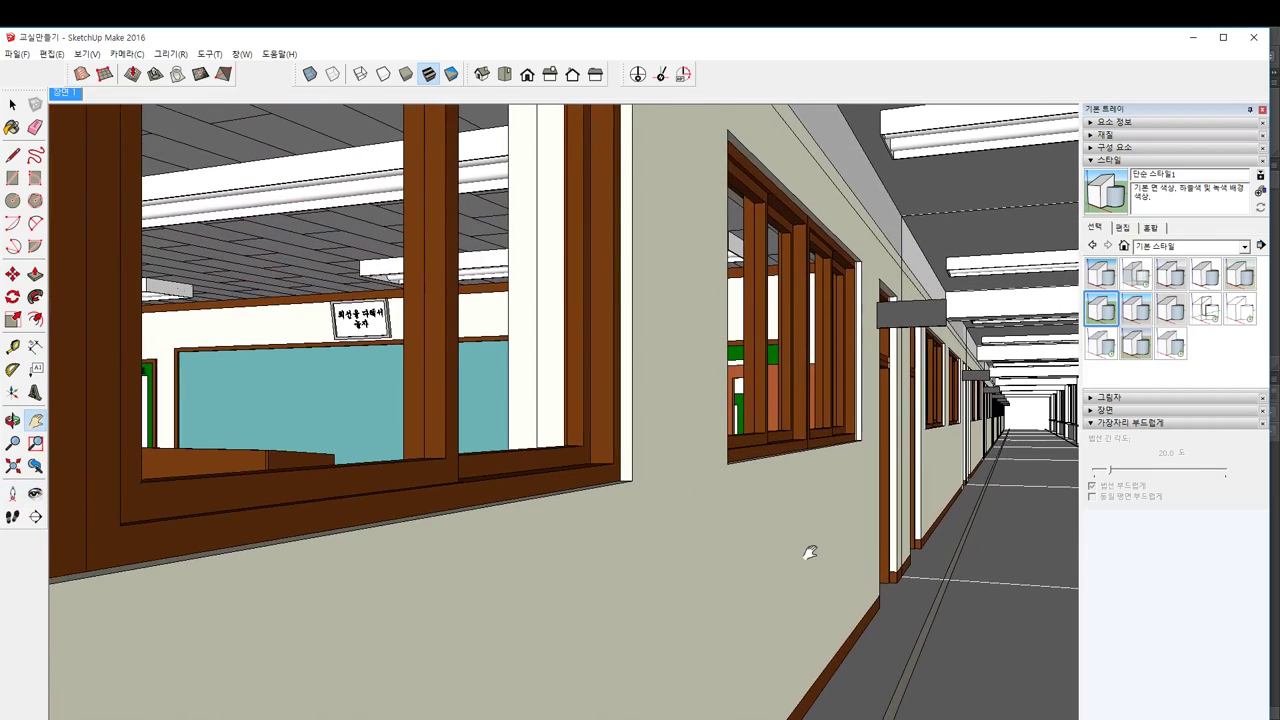
# Step: Walk from the hallway through the open door into the classroom
pyautogui.click(12, 516)
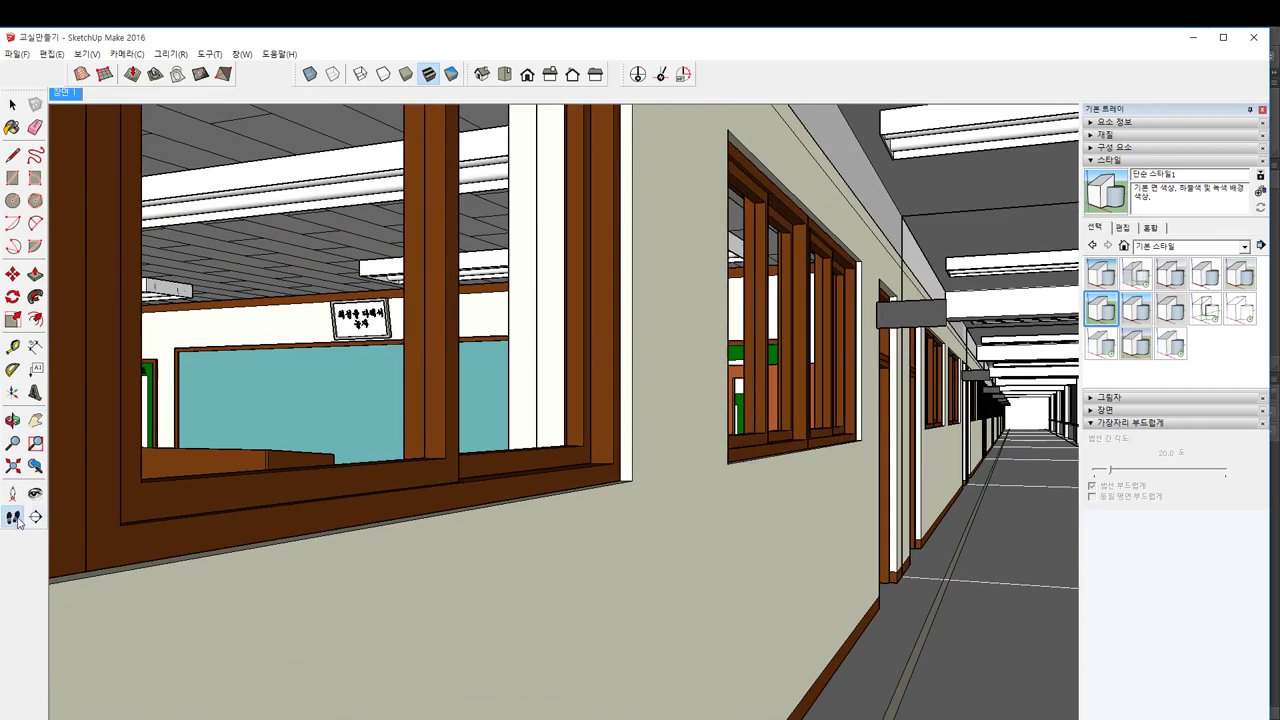
pyautogui.moveTo(549, 517); pyautogui.dragTo(596, 490)
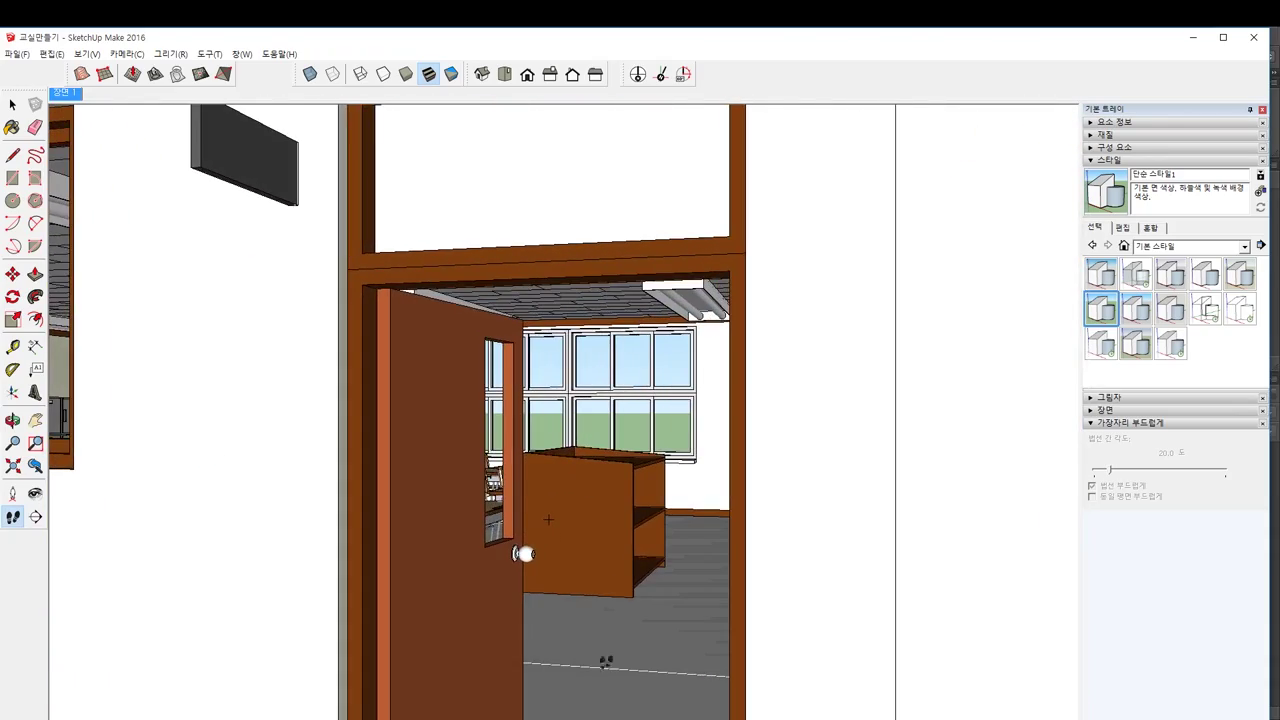
pyautogui.moveTo(620, 659); pyautogui.dragTo(690, 588)
pyautogui.moveTo(617, 642); pyautogui.dragTo(695, 573, button='middle')
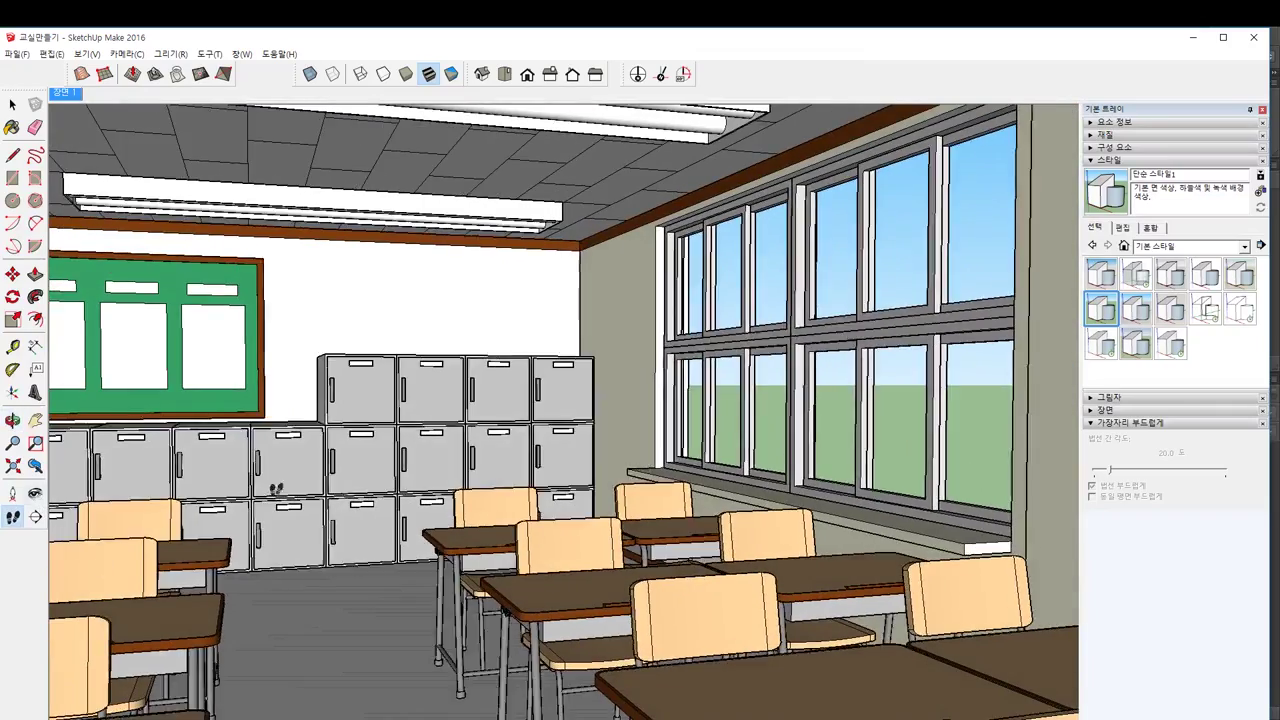
# Step: View the rear lockers, desks and outside windows from inside the classroom, ending with the window wall in frame
pyautogui.moveTo(276, 488); pyautogui.dragTo(328, 499, button='middle')
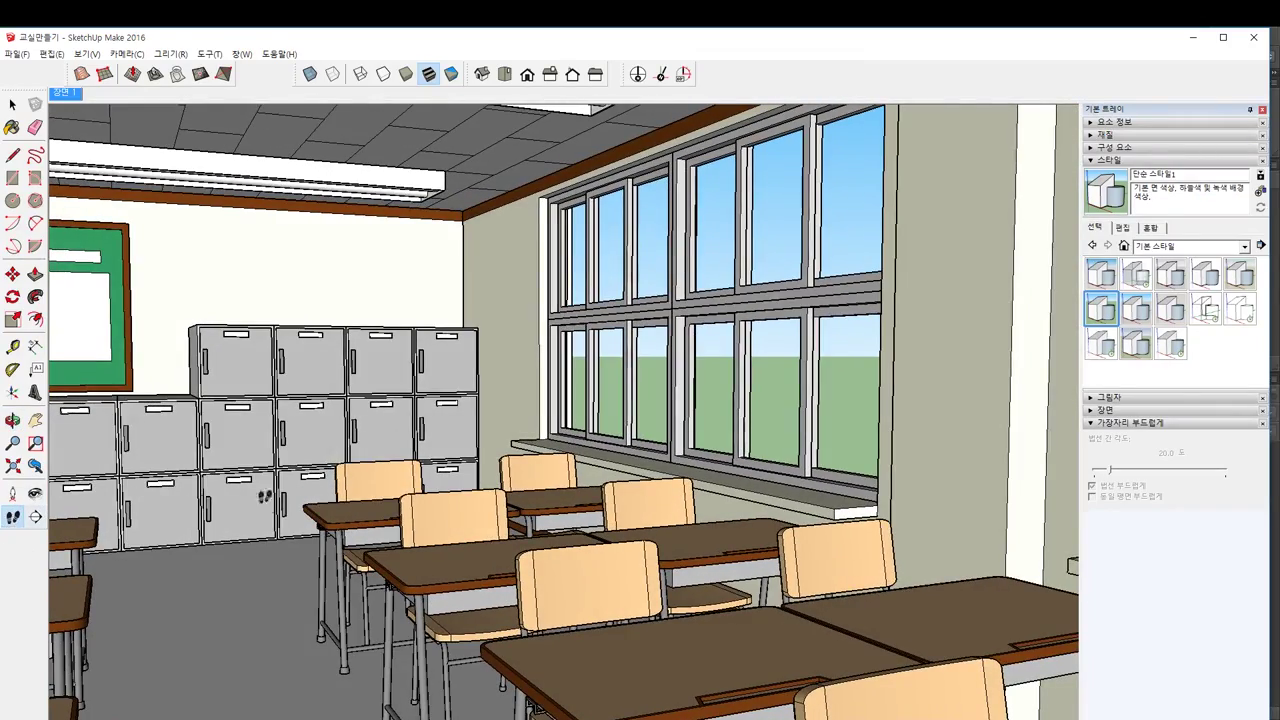
pyautogui.moveTo(489, 475); pyautogui.dragTo(535, 535, button='middle')
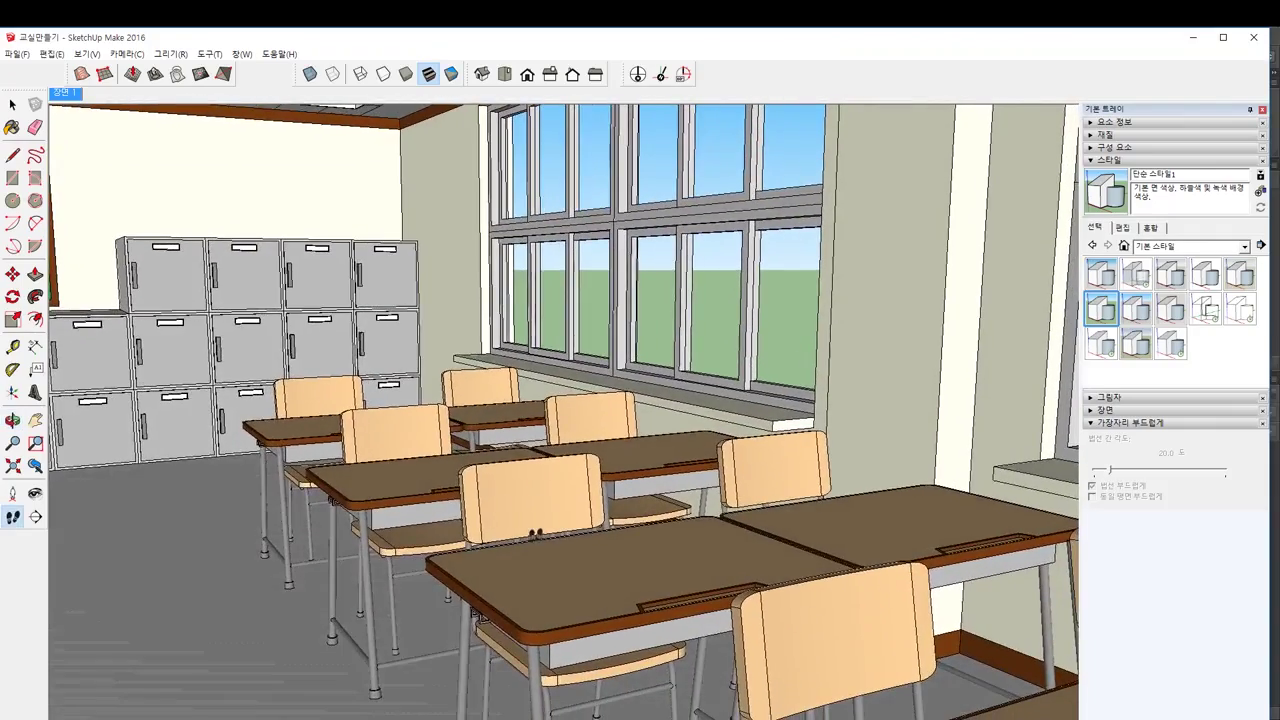
pyautogui.moveTo(481, 495); pyautogui.dragTo(431, 526)
pyautogui.moveTo(431, 526); pyautogui.dragTo(559, 472, button='middle')
pyautogui.scroll(5, 476, 537)
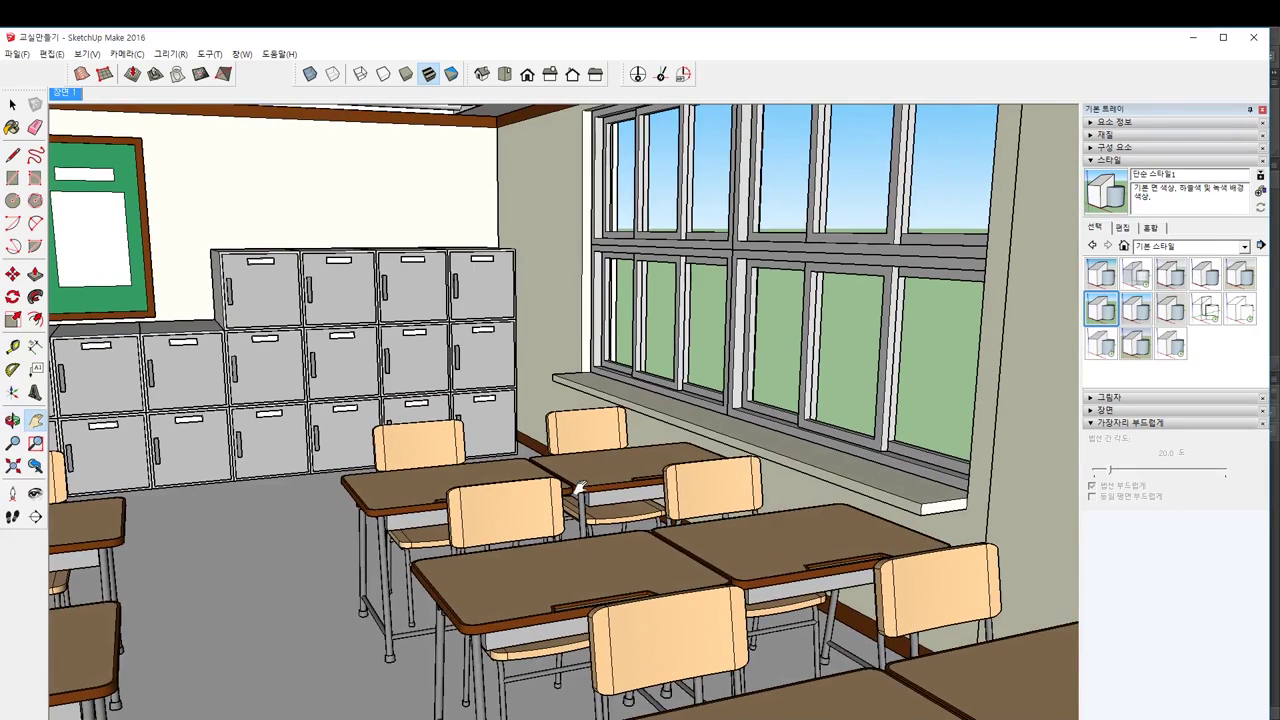
pyautogui.moveTo(655, 524); pyautogui.dragTo(656, 464, button='middle')
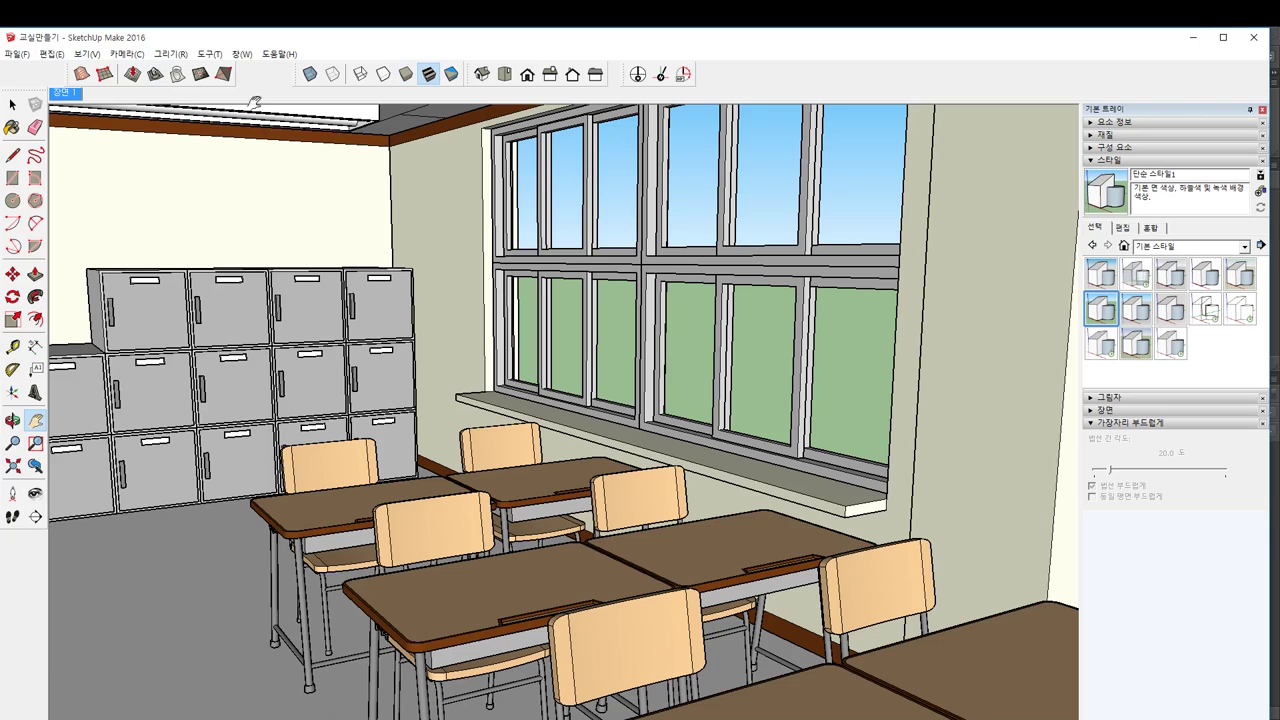
# Step: Collapse the style settings and maximize the program window
pyautogui.click(127, 54)
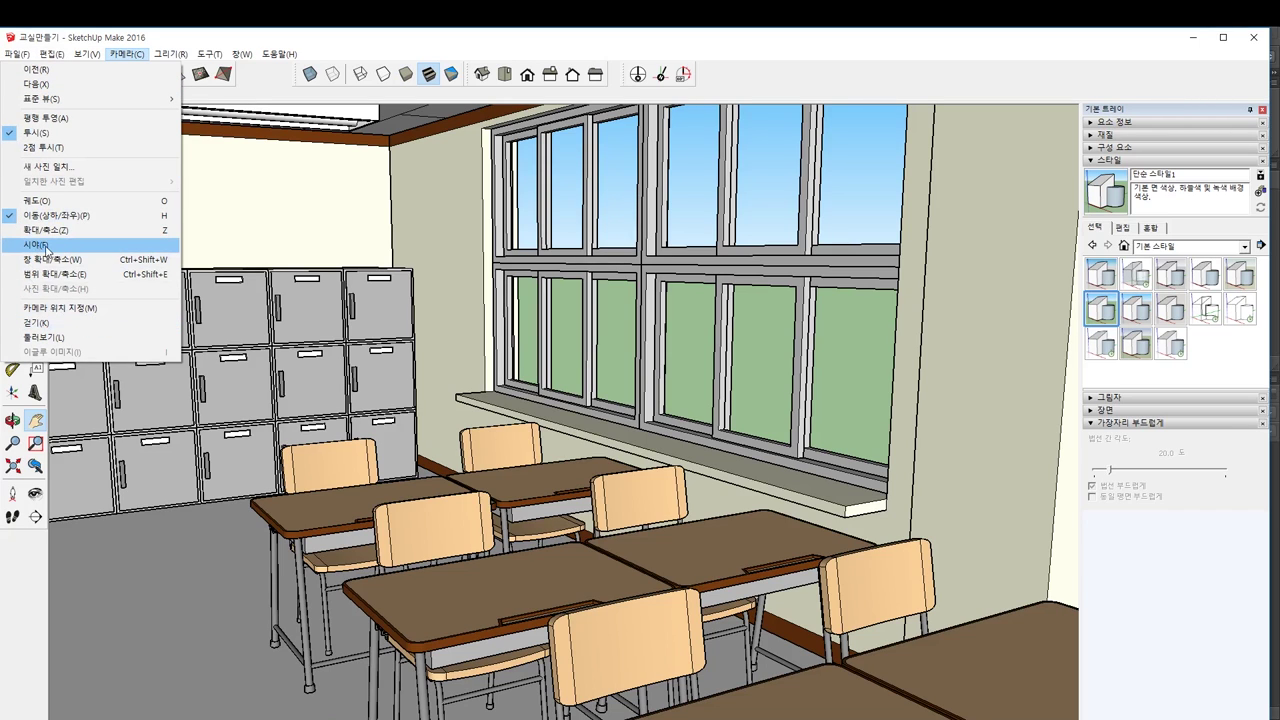
pyautogui.click(1098, 162)
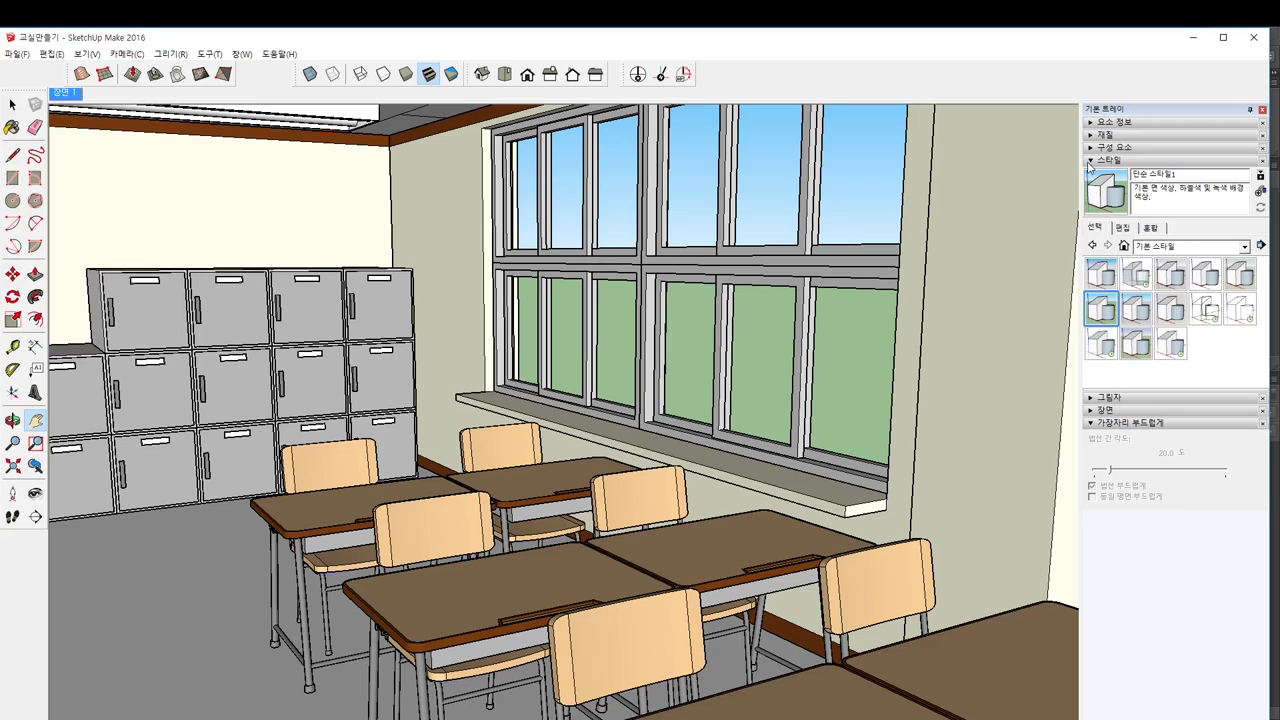
pyautogui.click(1098, 162)
pyautogui.click(1090, 199)
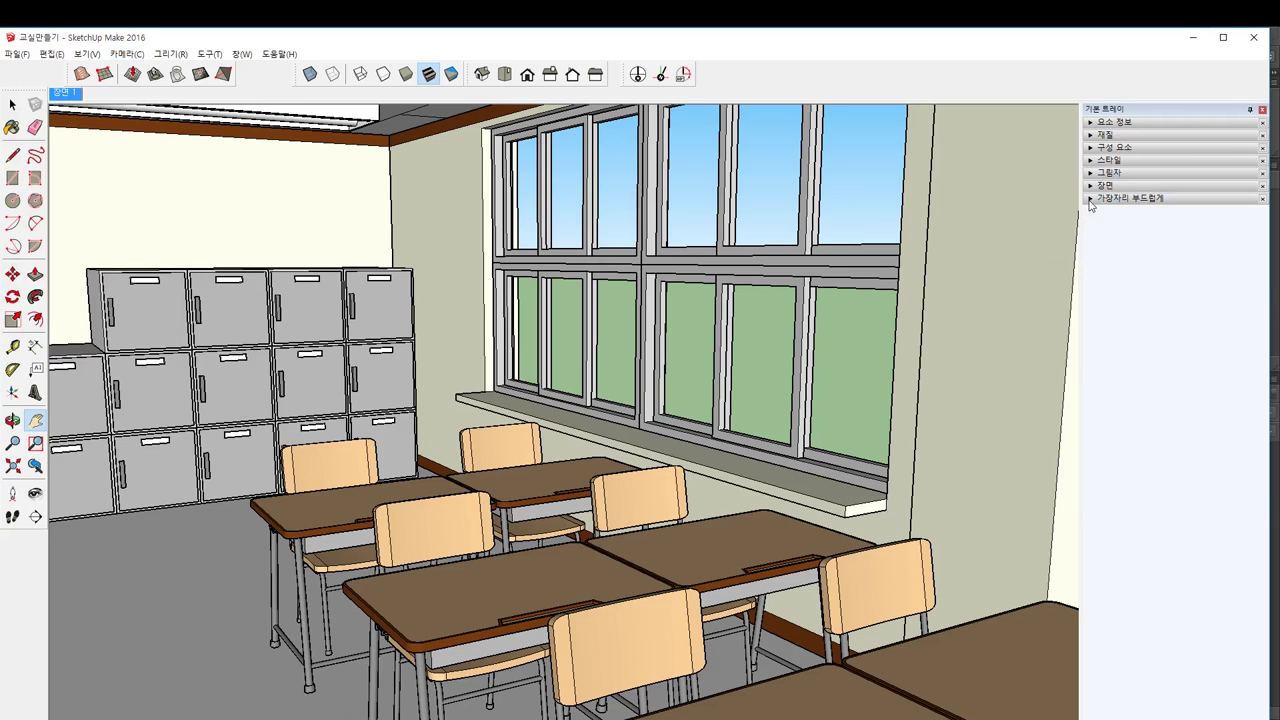
pyautogui.click(1092, 200)
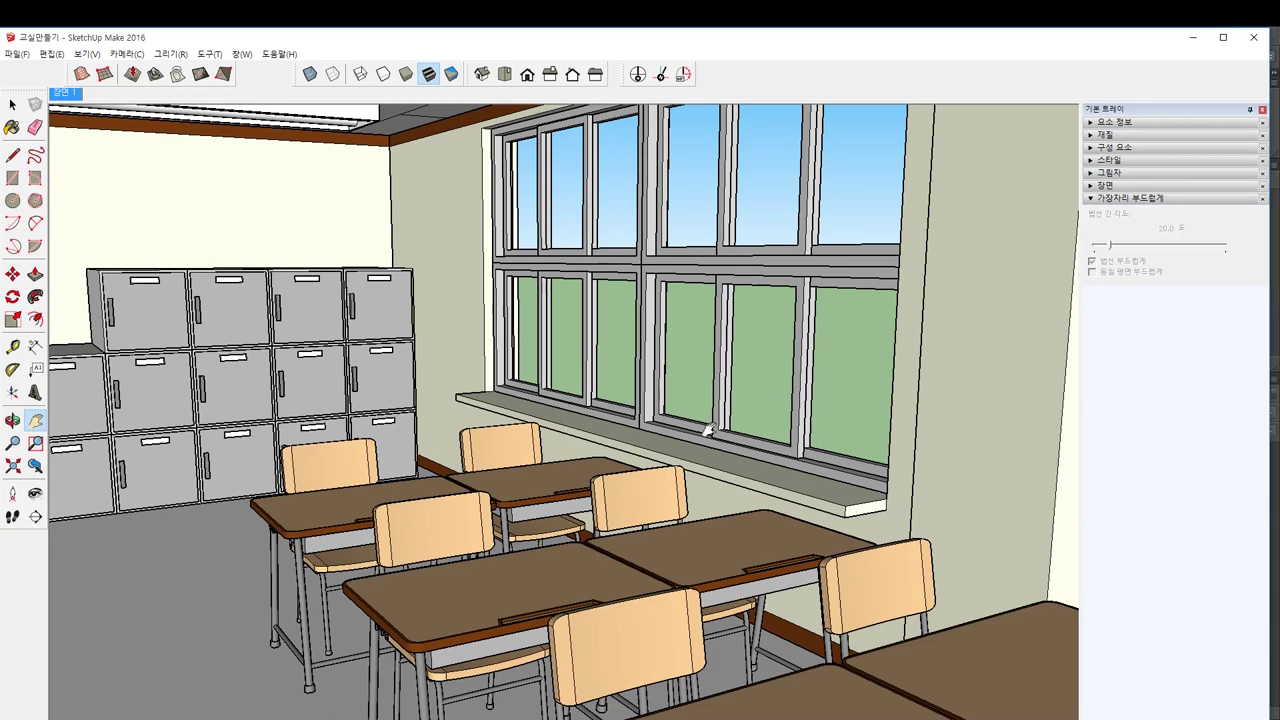
pyautogui.doubleClick(681, 39)
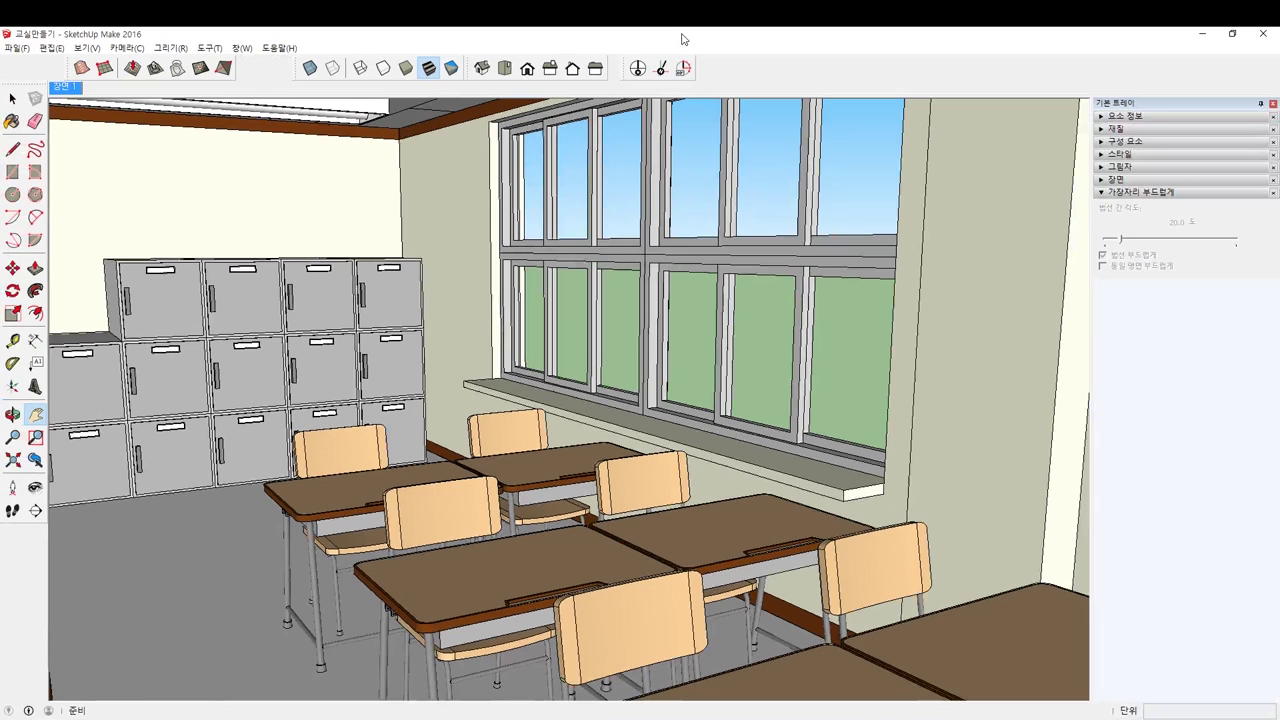
# Step: Narrow the classroom camera's field of view to about 22 degrees with the Field of View tool
pyautogui.click(127, 47)
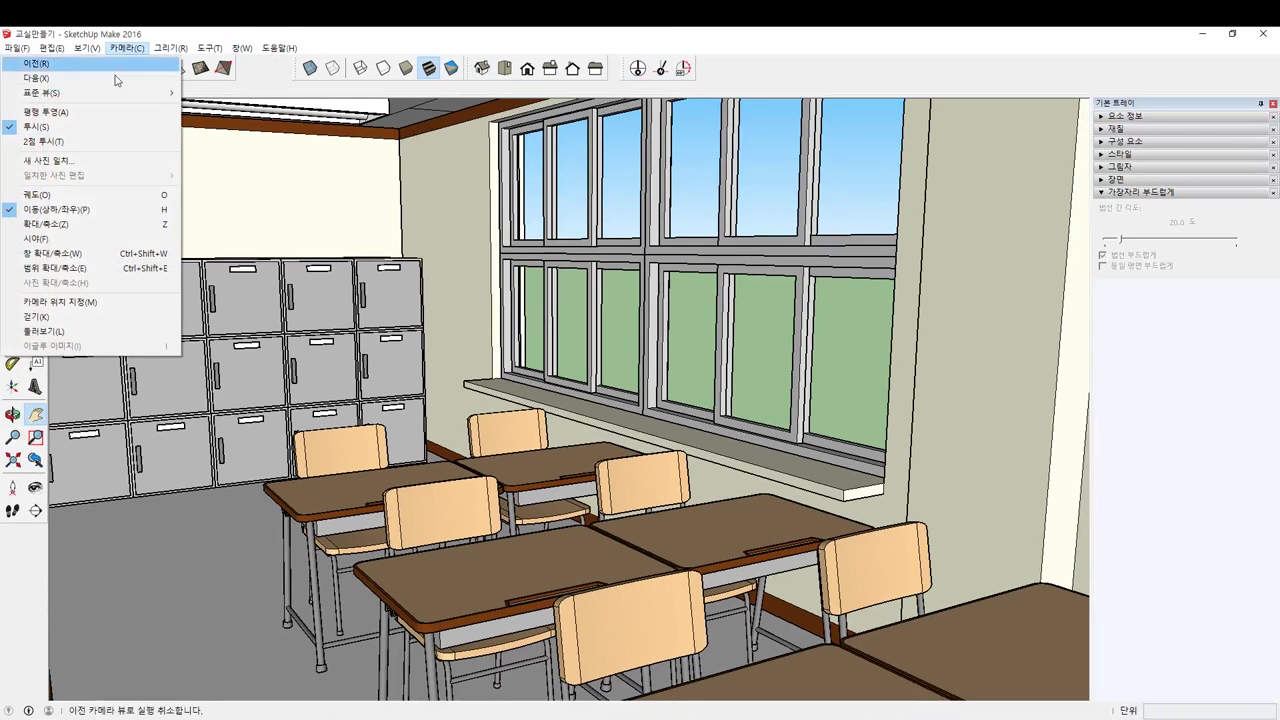
pyautogui.click(80, 239)
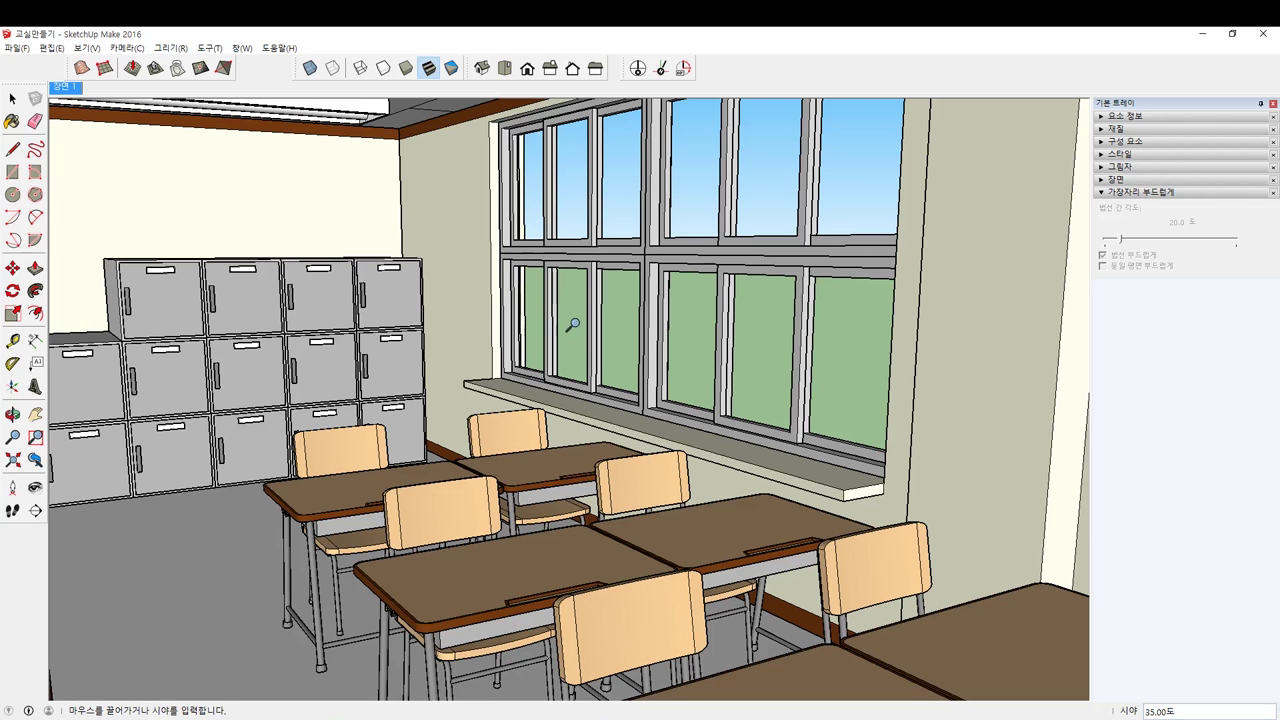
pyautogui.keyDown('shift'); pyautogui.moveTo(569, 336); pyautogui.dragTo(576, 208); pyautogui.keyUp('shift')
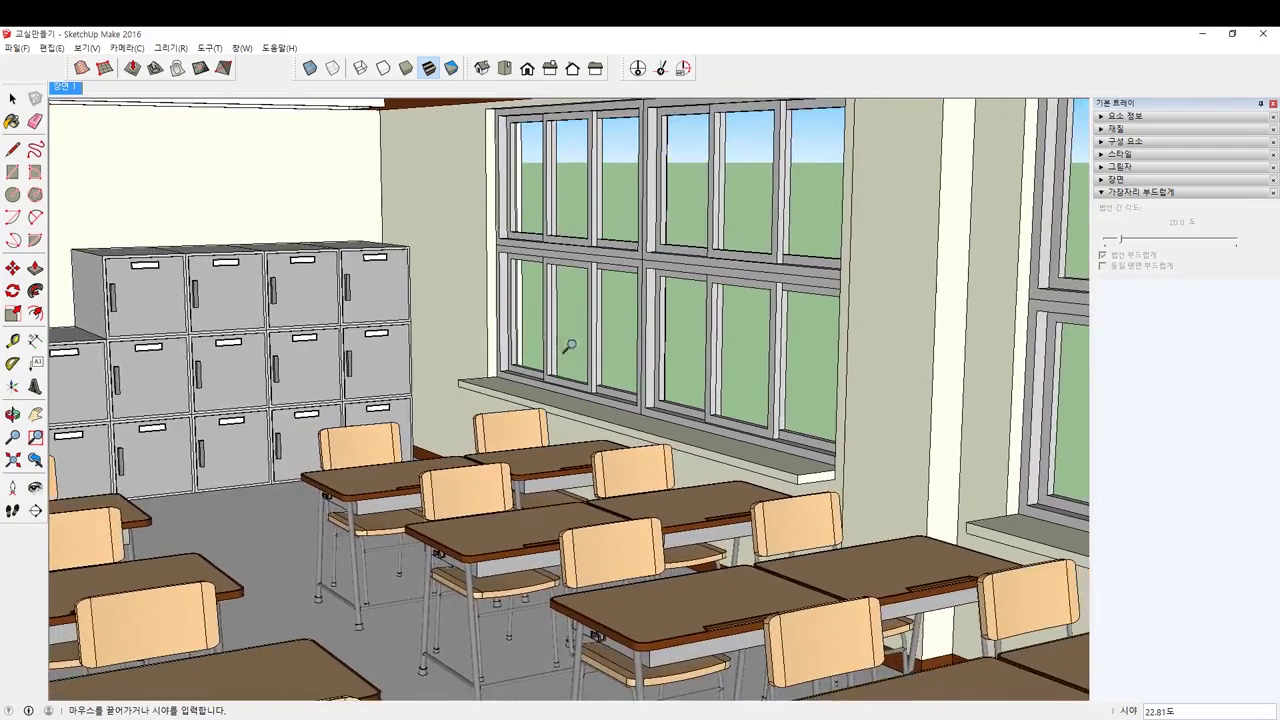
pyautogui.keyDown('shift'); pyautogui.moveTo(560, 408); pyautogui.dragTo(562, 366); pyautogui.keyUp('shift')
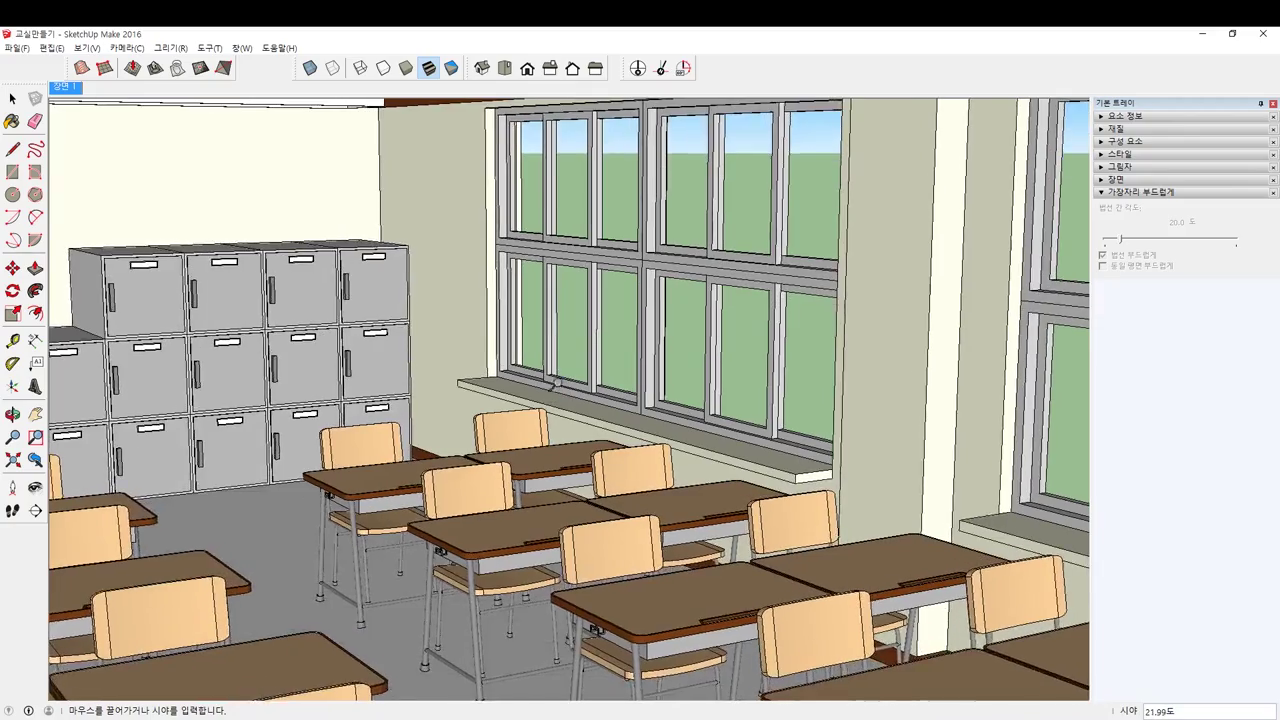
# Step: Widen the field of view to about 36 degrees and frame the classroom's lockers, desks and windows
pyautogui.scroll(3, 555, 392)
pyautogui.keyDown('shift'); pyautogui.moveTo(555, 432); pyautogui.dragTo(515, 455); pyautogui.keyUp('shift')
pyautogui.scroll(-3, 515, 459)
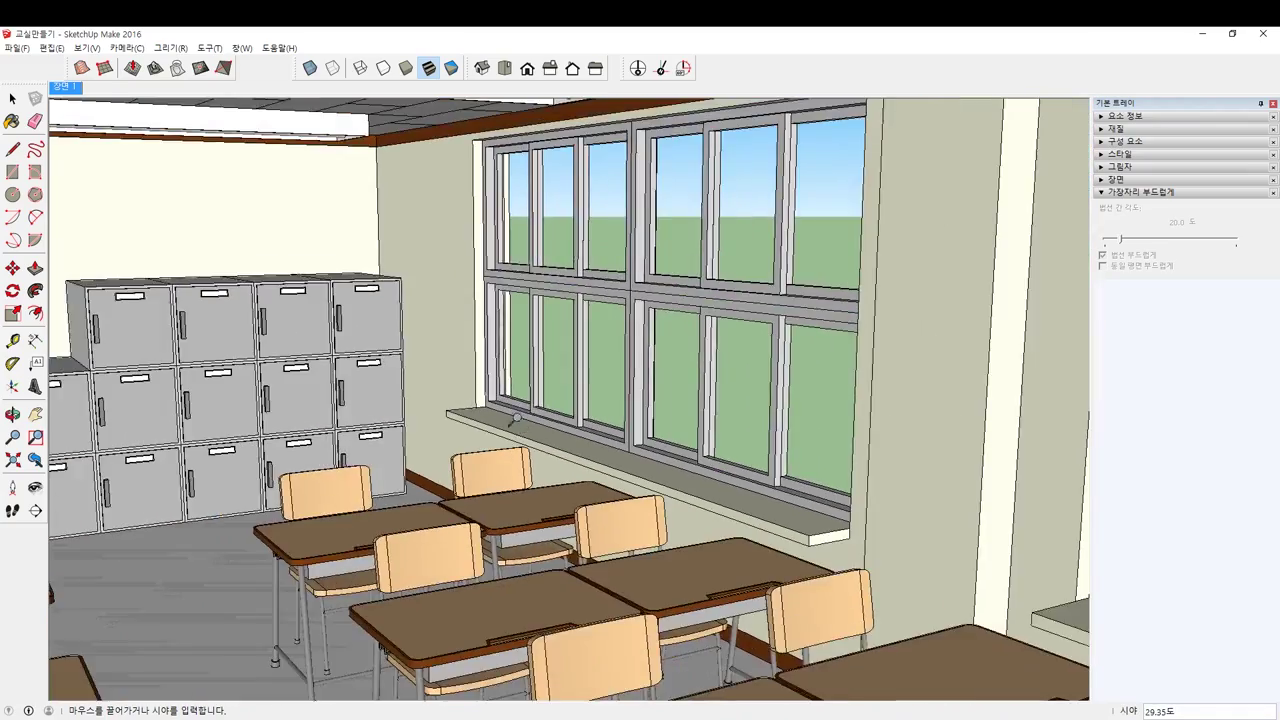
pyautogui.scroll(1, 515, 459)
pyautogui.scroll(-2, 515, 459)
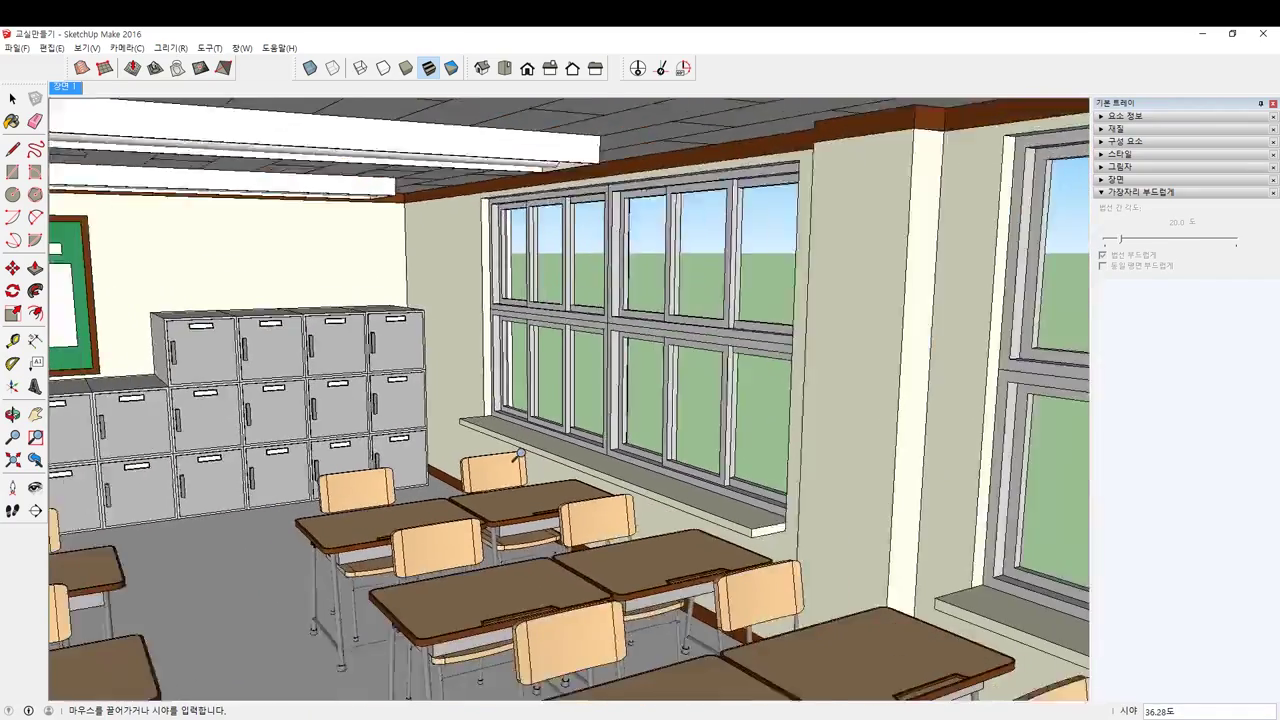
pyautogui.scroll(-1, 519, 455)
pyautogui.moveTo(519, 455); pyautogui.dragTo(511, 402, button='middle')
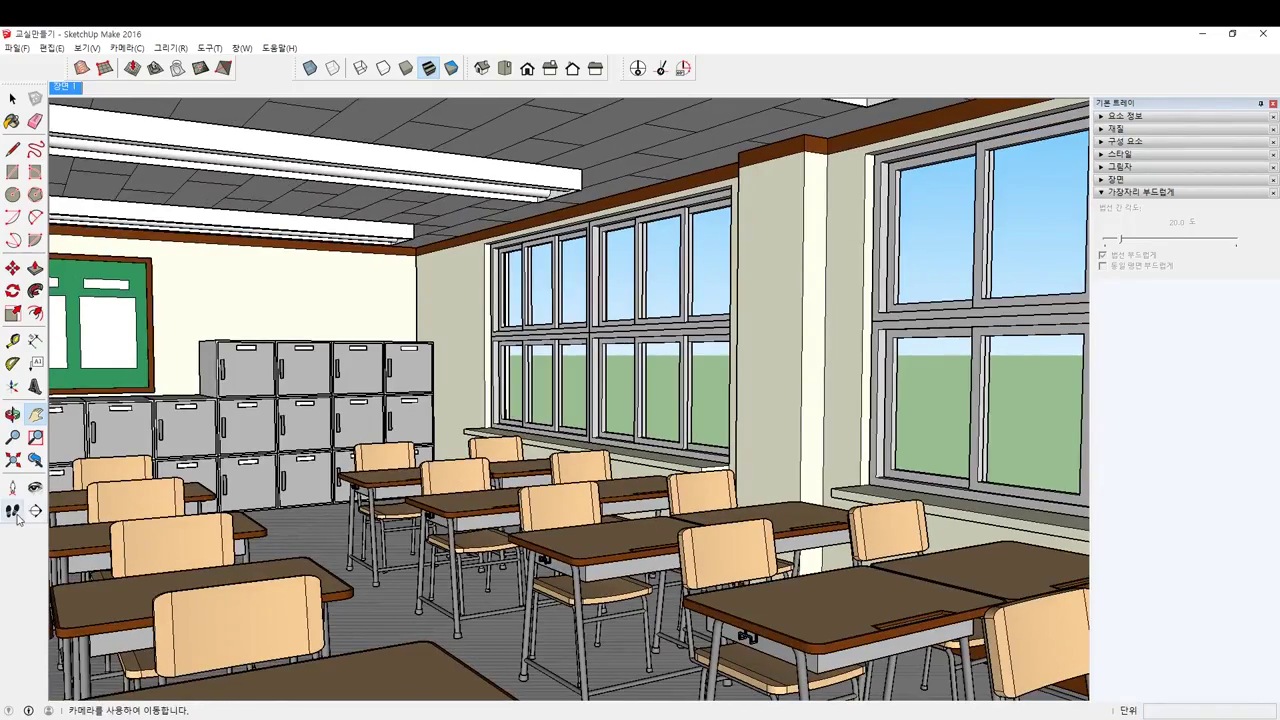
# Step: Move the view out of the classroom until the whole school building is seen from outside
pyautogui.moveTo(800, 357); pyautogui.dragTo(606, 296, button='middle')
pyautogui.scroll(-12, 606, 296)
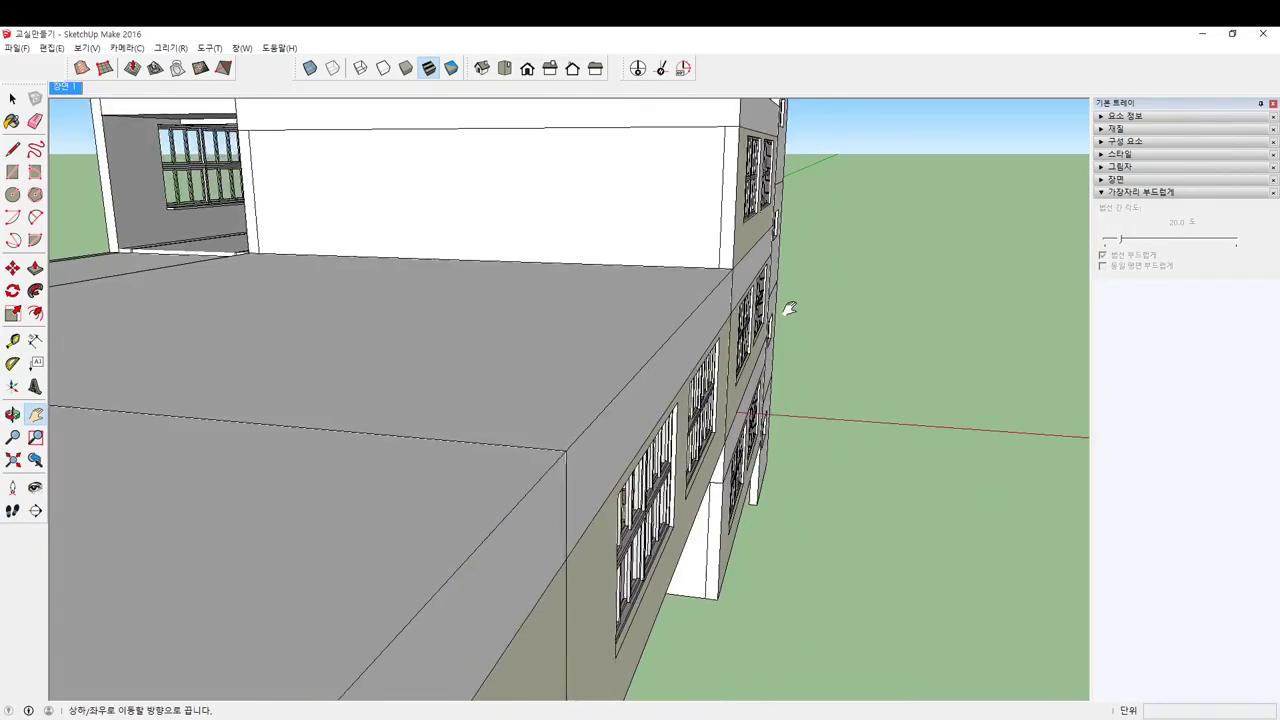
pyautogui.moveTo(466, 298); pyautogui.dragTo(286, 374, button='middle')
pyautogui.moveTo(597, 447); pyautogui.dragTo(595, 448, button='middle')
pyautogui.moveTo(595, 448); pyautogui.dragTo(627, 432)
pyautogui.moveTo(627, 432); pyautogui.dragTo(494, 363, button='middle')
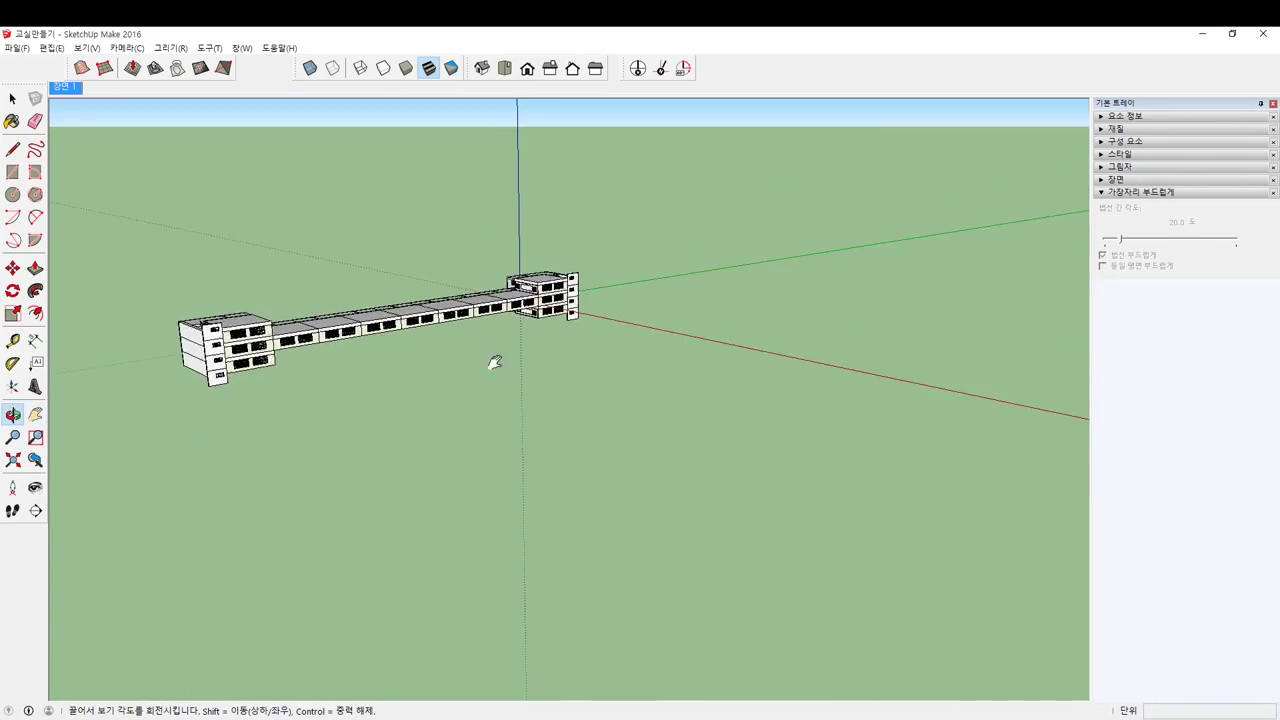
# Step: Examine the building exterior closer from its stairwell end, with the long classroom wing receding behind it
pyautogui.scroll(3, 251, 360)
pyautogui.keyDown('shift'); pyautogui.moveTo(237, 343); pyautogui.dragTo(251, 360, button='middle'); pyautogui.keyUp('shift')
pyautogui.scroll(3, 251, 360)
pyautogui.moveTo(346, 356); pyautogui.dragTo(377, 337, button='middle')
pyautogui.keyDown('shift'); pyautogui.moveTo(377, 337); pyautogui.dragTo(366, 398, button='middle'); pyautogui.keyUp('shift')
pyautogui.scroll(5, 365, 396)
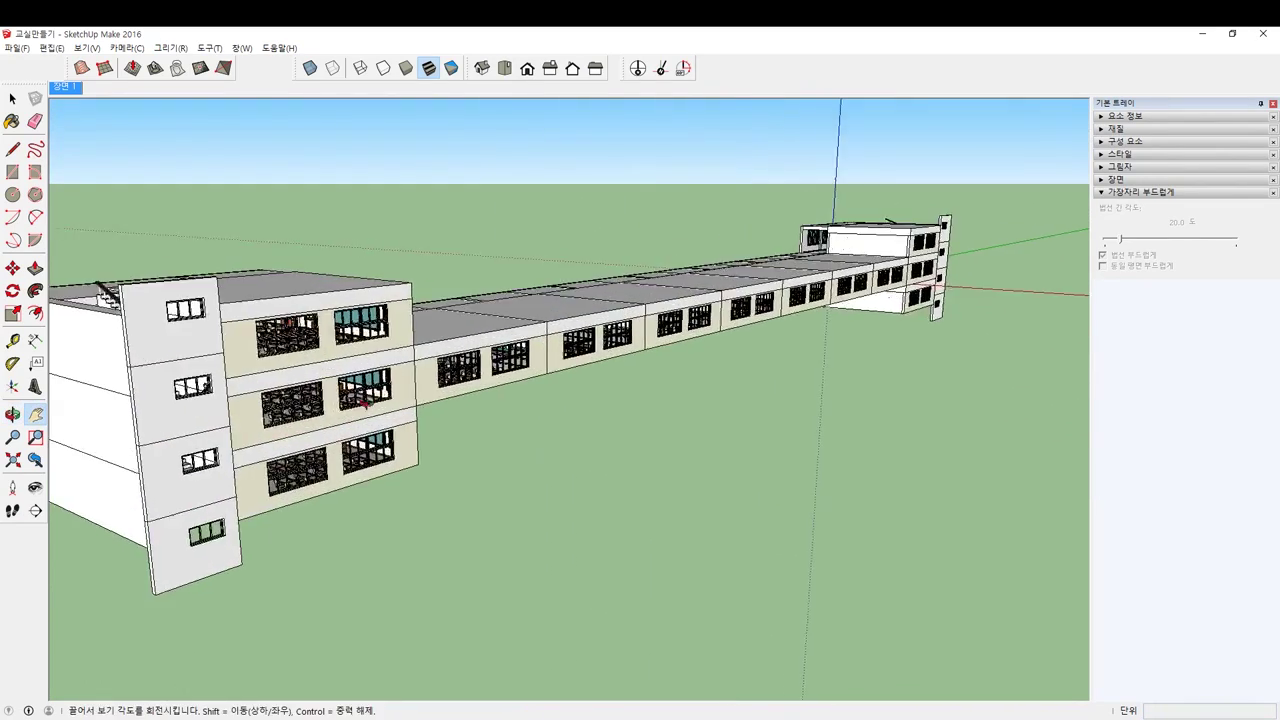
# Step: Narrow the field of view on the building exterior and reframe both end blocks and the connecting wing
pyautogui.click(127, 48)
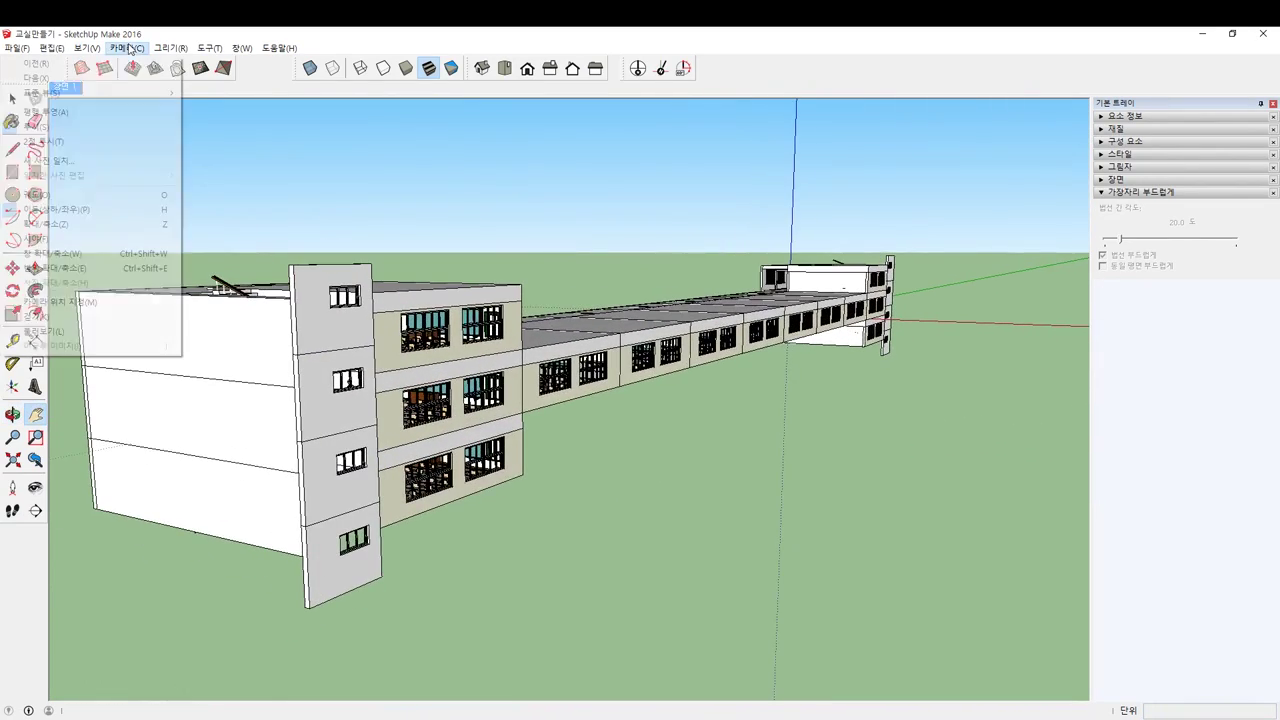
pyautogui.click(66, 238)
pyautogui.moveTo(508, 425); pyautogui.dragTo(770, 340)
pyautogui.press('h')
pyautogui.moveTo(681, 323); pyautogui.dragTo(631, 323)
pyautogui.scroll(2, 631, 323)
pyautogui.moveTo(580, 346); pyautogui.dragTo(622, 336, button='middle')
pyautogui.scroll(-2, 623, 388)
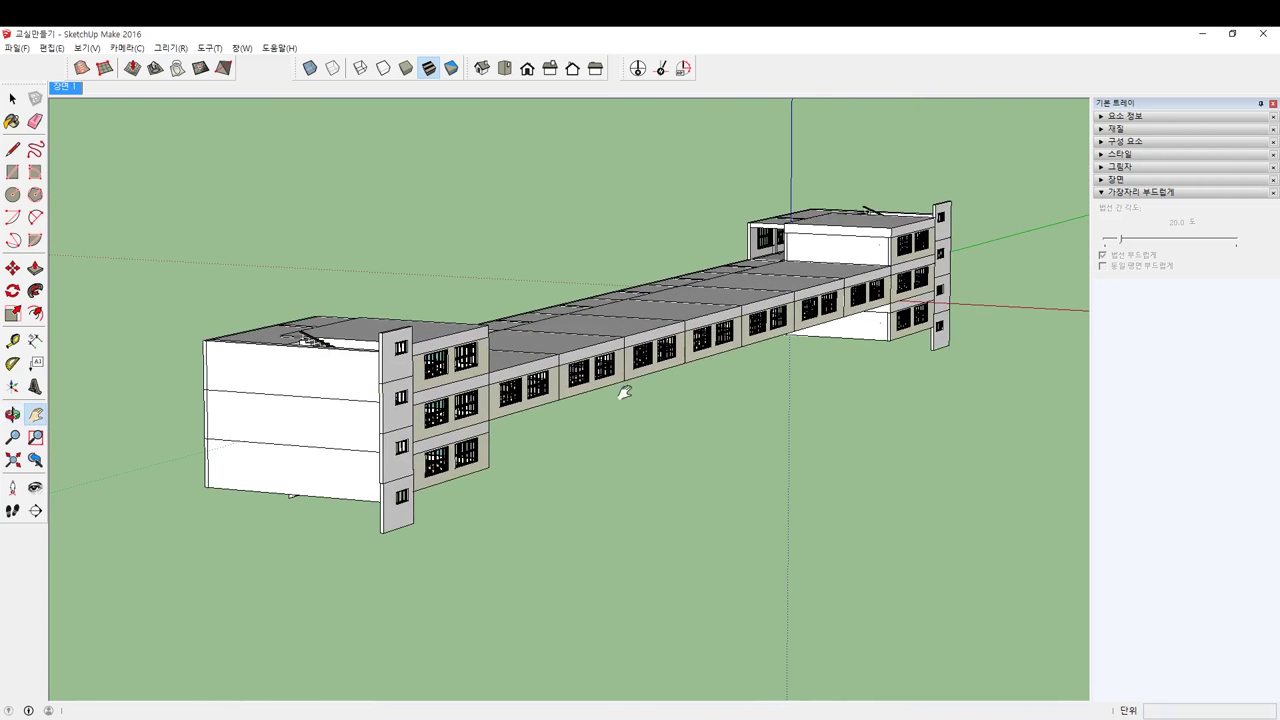
pyautogui.moveTo(626, 380); pyautogui.dragTo(640, 355, button='middle')
pyautogui.scroll(3, 640, 355)
pyautogui.scroll(-1, 634, 357)
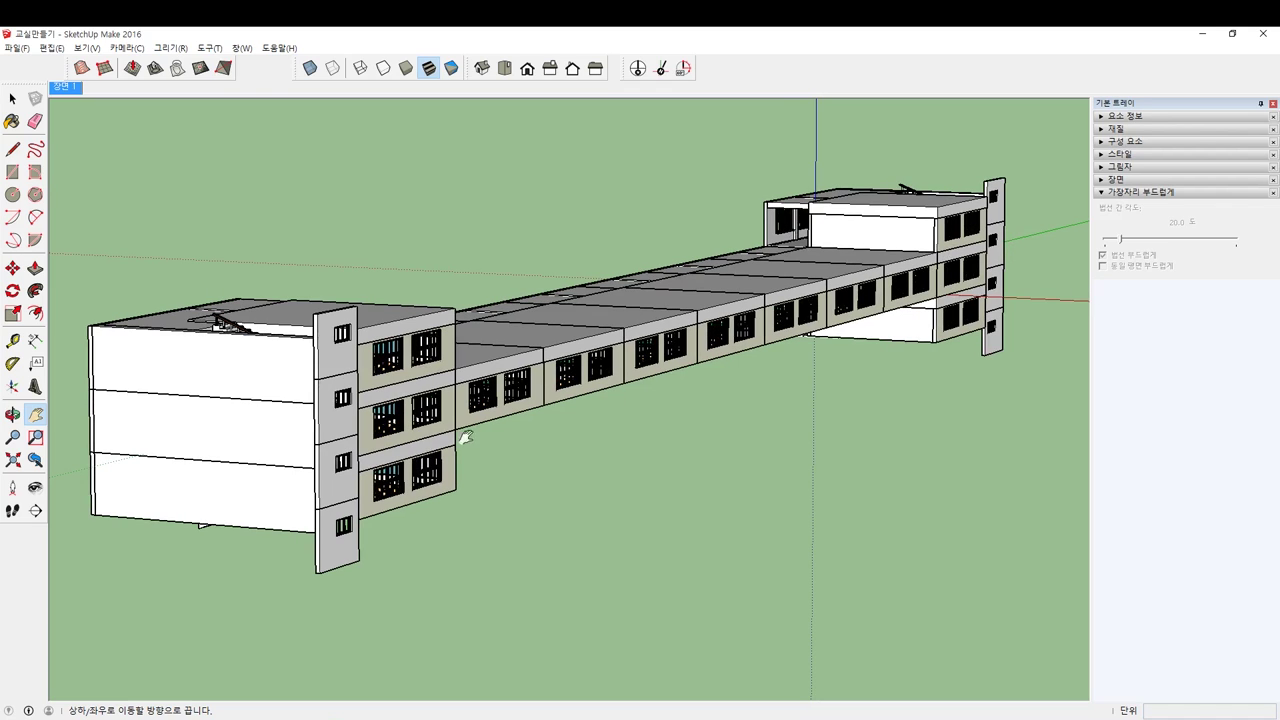
# Step: Set the exterior camera's field of view to about 7 degrees with the Field of View tool
pyautogui.click(127, 47)
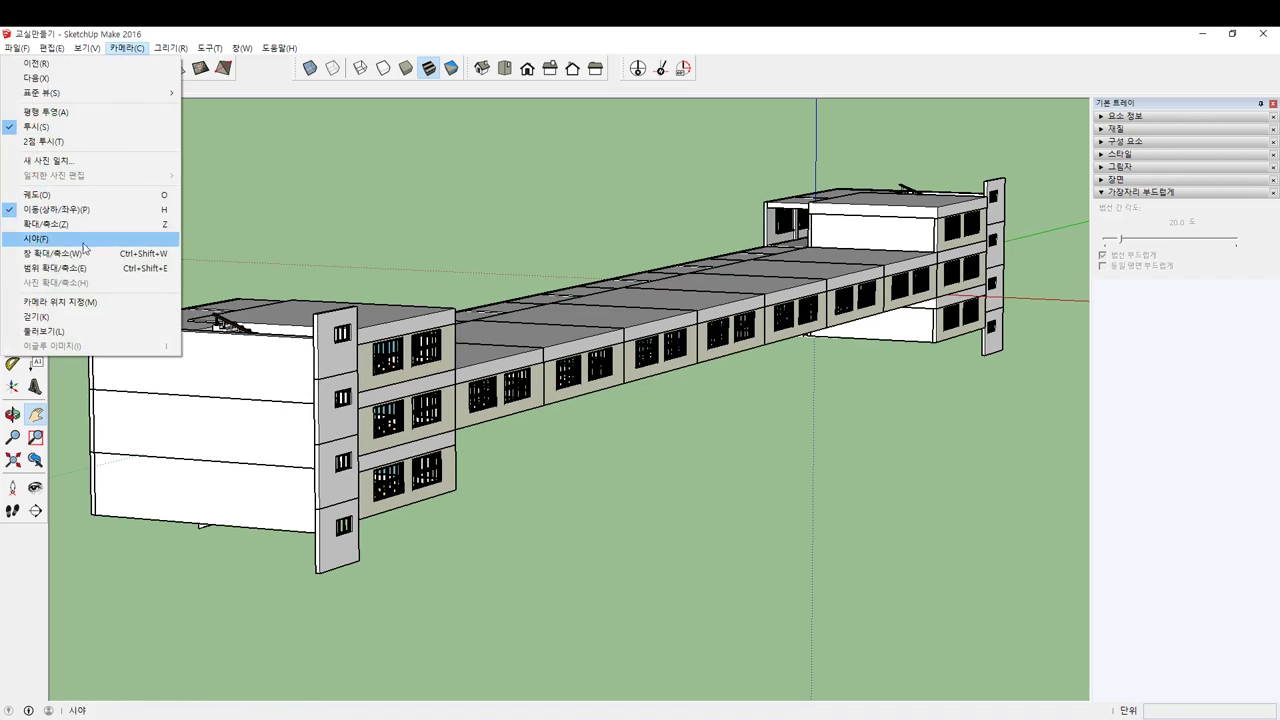
pyautogui.click(60, 245)
pyautogui.moveTo(569, 356); pyautogui.dragTo(971, 226)
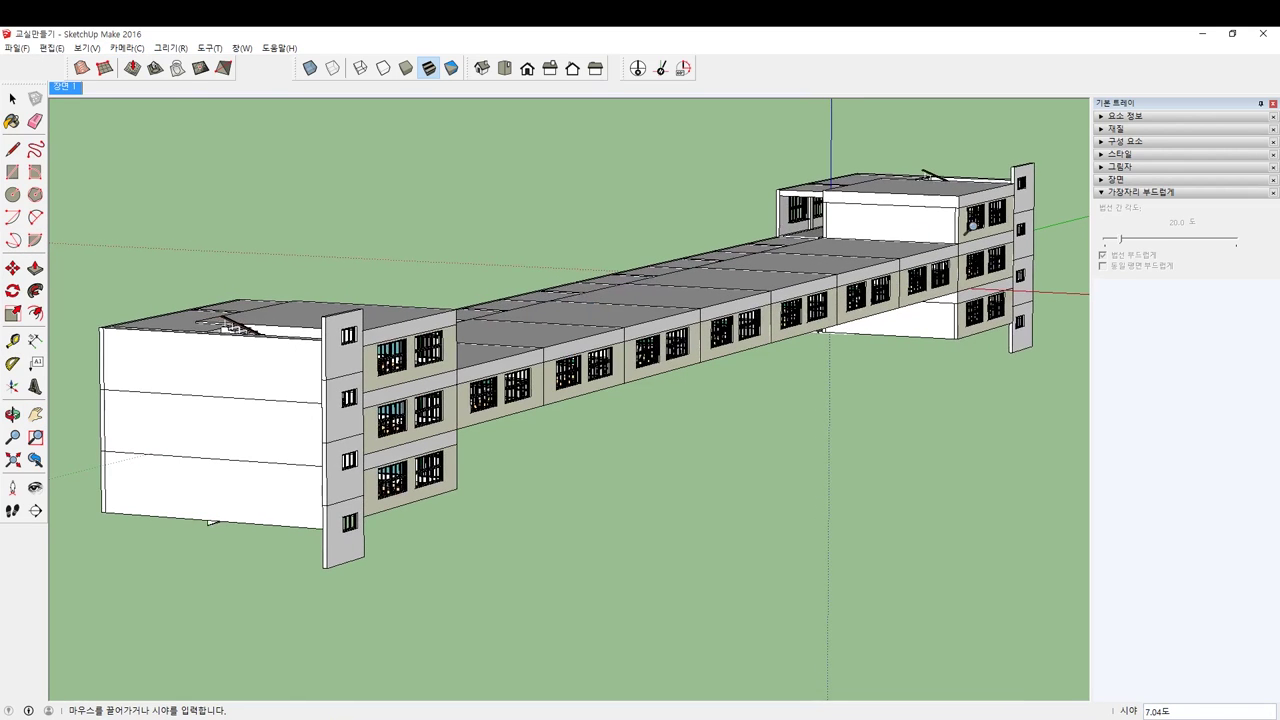
# Step: Widen the field of view to about 120 degrees and look up at the building facade from a low angle
pyautogui.moveTo(580, 538); pyautogui.dragTo(520, 456)
pyautogui.moveTo(528, 428); pyautogui.dragTo(392, 330, button='middle')
pyautogui.moveTo(392, 330); pyautogui.dragTo(437, 432)
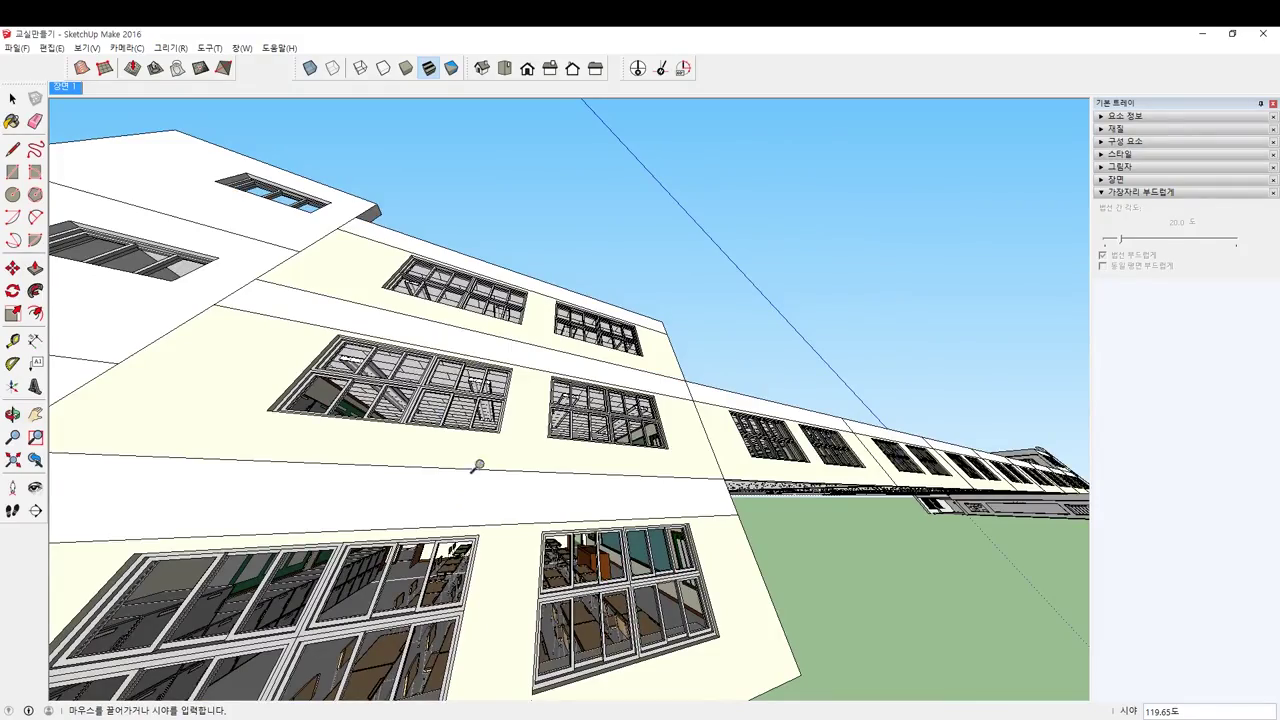
# Step: Reduce the field of view to about 68 degrees and move in front of the connecting wing's classroom windows
pyautogui.moveTo(472, 558); pyautogui.dragTo(662, 560)
pyautogui.moveTo(672, 560); pyautogui.dragTo(302, 678, button='middle')
pyautogui.keyDown('shift'); pyautogui.moveTo(475, 655); pyautogui.dragTo(225, 567, button='middle'); pyautogui.keyUp('shift')
pyautogui.keyDown('shift'); pyautogui.moveTo(503, 519); pyautogui.dragTo(469, 554, button='middle'); pyautogui.keyUp('shift')
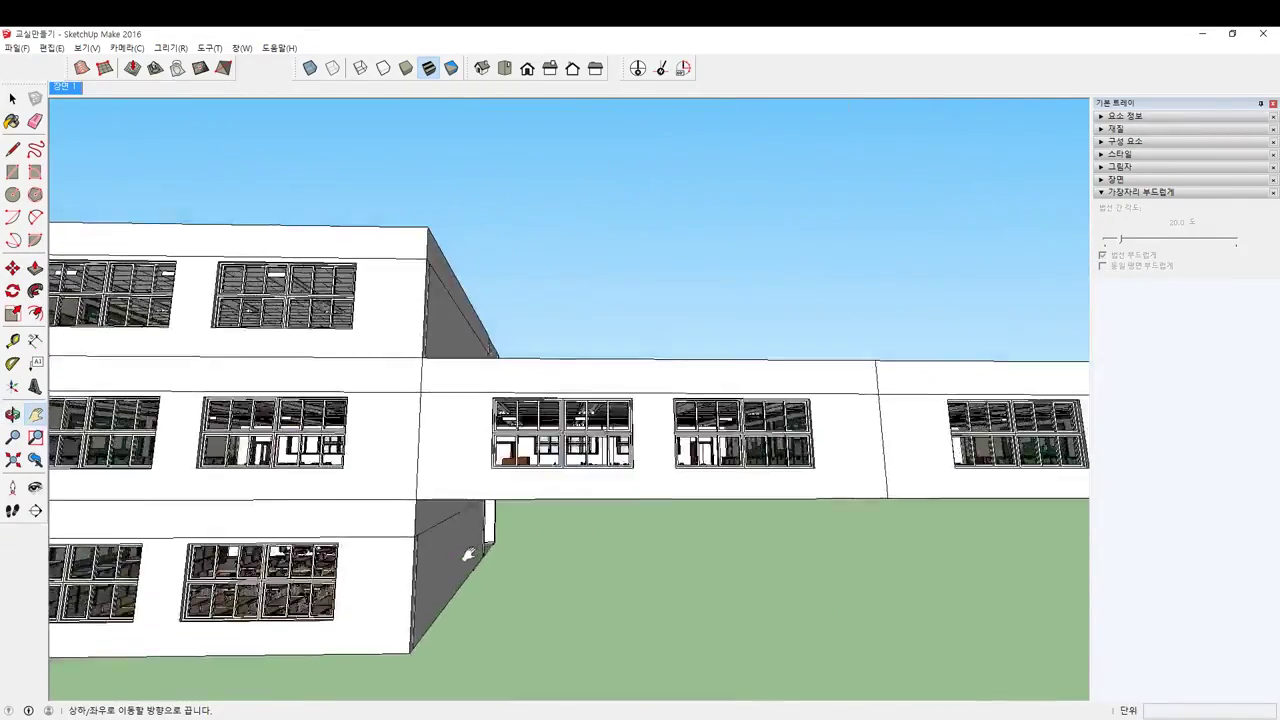
pyautogui.keyDown('shift'); pyautogui.moveTo(690, 477); pyautogui.dragTo(577, 480, button='middle'); pyautogui.keyUp('shift')
pyautogui.scroll(3, 577, 480)
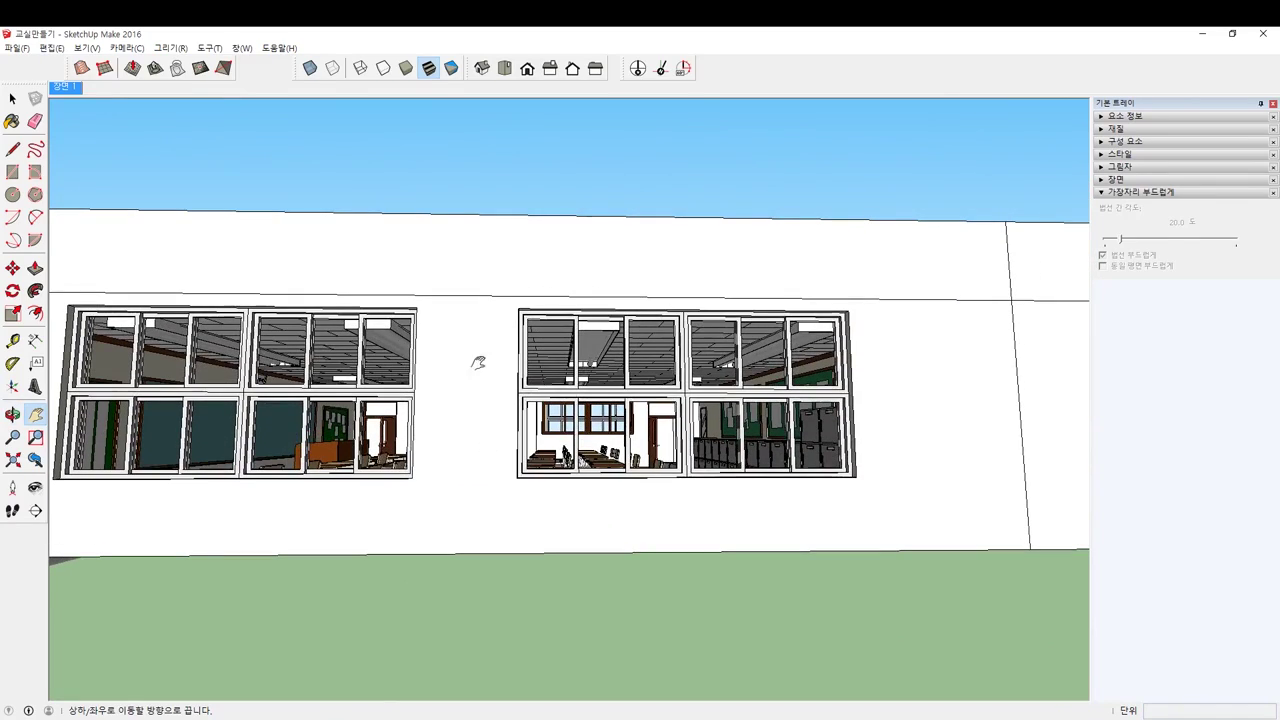
# Step: Back away from the windows with the Zoom tool until the long facade and both end blocks are in frame
pyautogui.moveTo(625, 455); pyautogui.dragTo(621, 386)
pyautogui.click(127, 48)
pyautogui.click(135, 224)
pyautogui.scroll(-5, 606, 543)
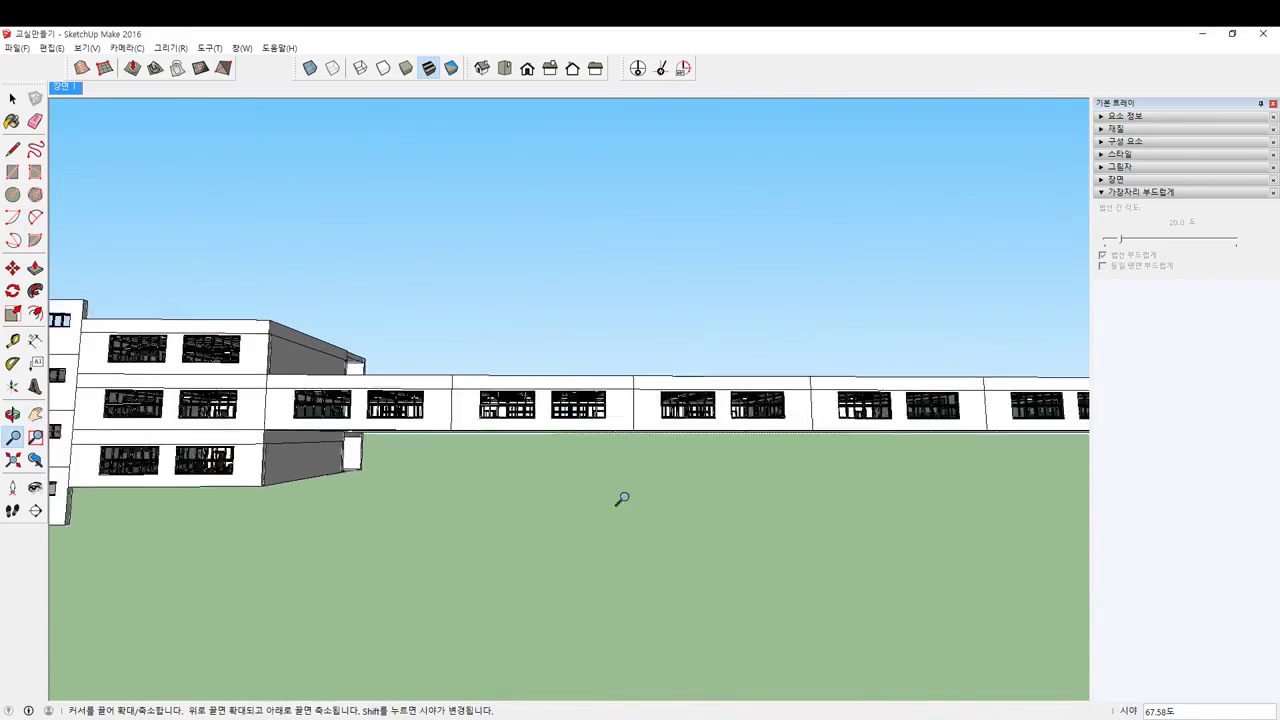
pyautogui.moveTo(633, 453); pyautogui.dragTo(627, 478)
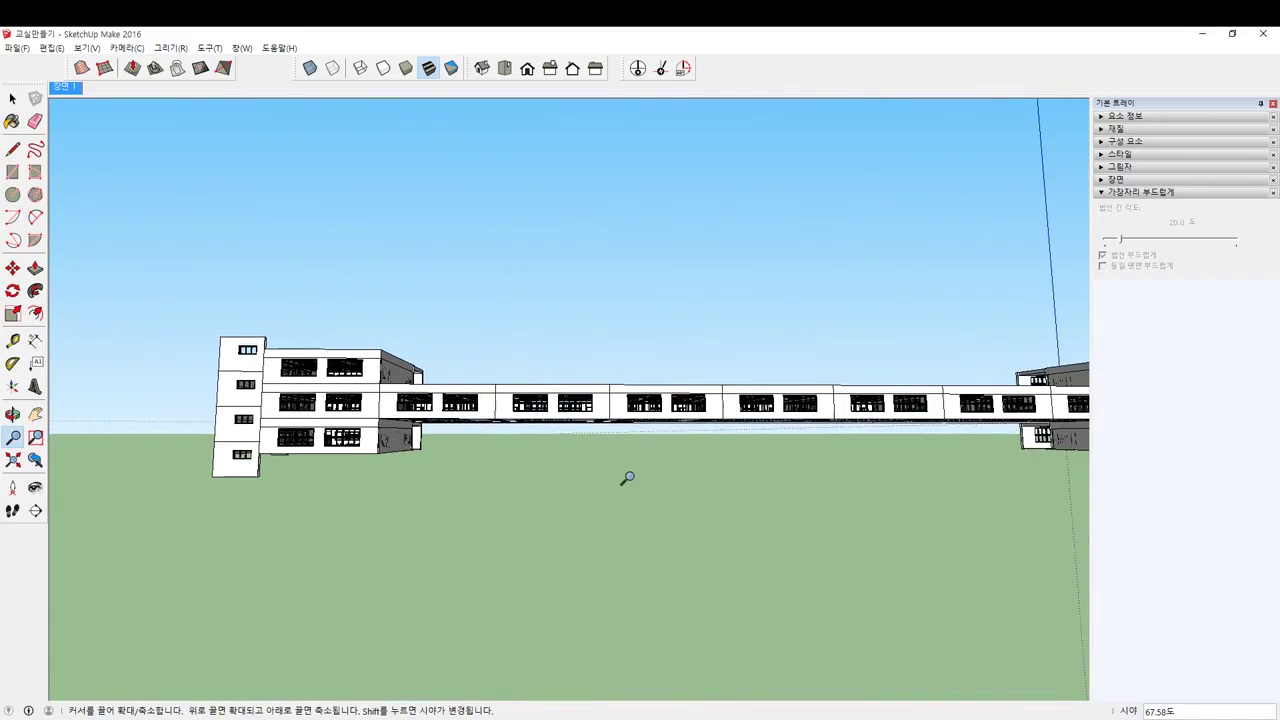
# Step: Zoom in on the end block and look up at its classroom windows from below
pyautogui.moveTo(609, 391); pyautogui.dragTo(590, 322)
pyautogui.keyDown('shift'); pyautogui.moveTo(135, 455); pyautogui.dragTo(552, 492, button='middle'); pyautogui.keyUp('shift')
pyautogui.scroll(5, 643, 466)
pyautogui.moveTo(643, 466); pyautogui.dragTo(580, 389, button='middle')
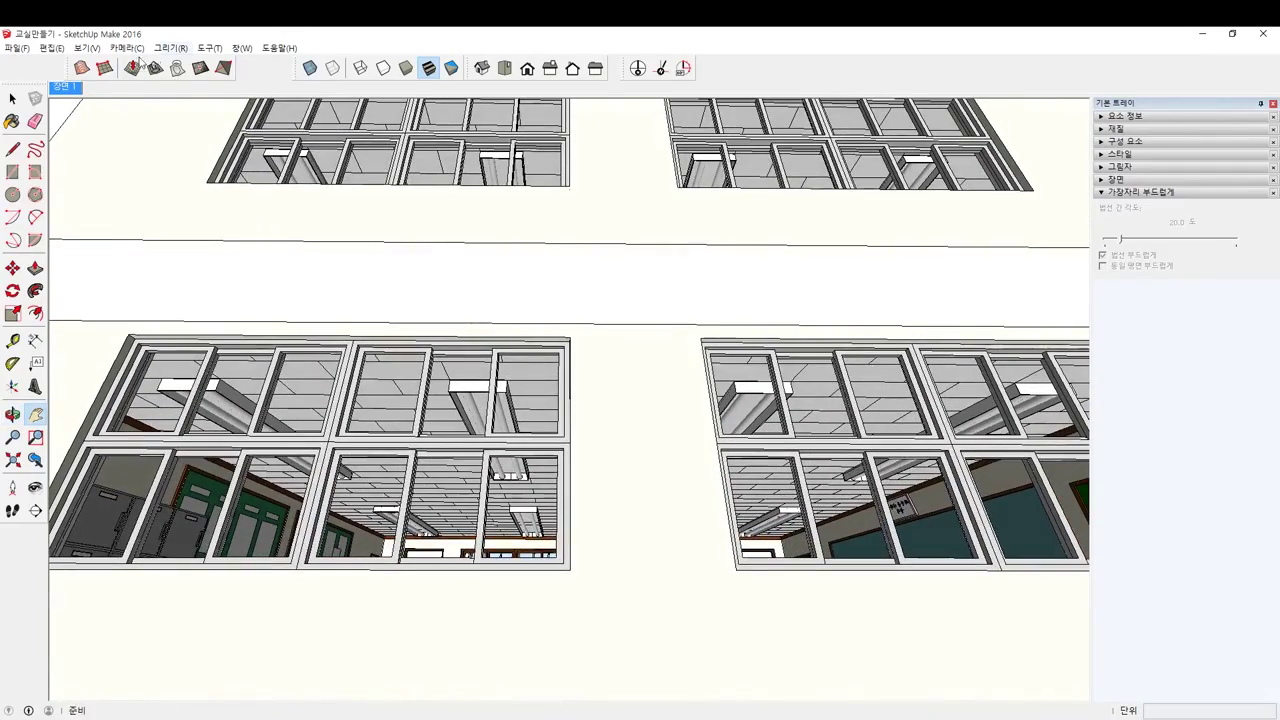
# Step: Set the field of view to about 112 degrees for the low-angle view of the classroom windows
pyautogui.click(84, 48)
pyautogui.moveTo(127, 48)
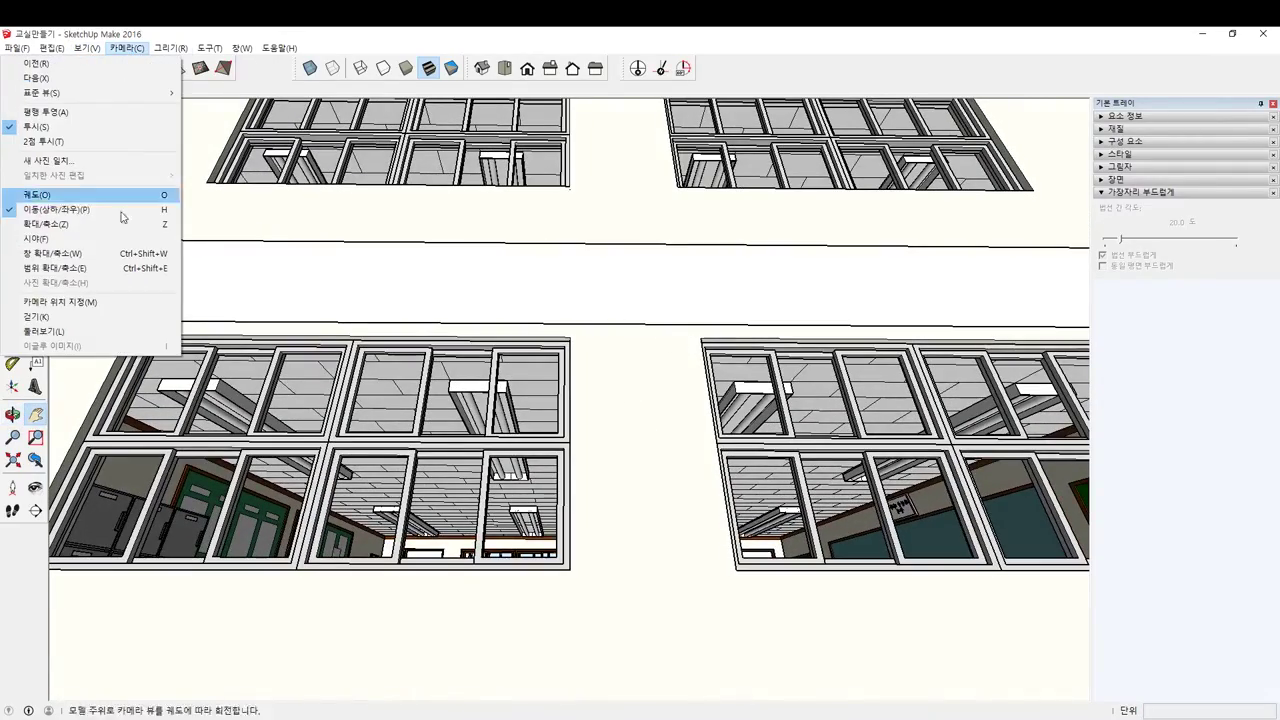
pyautogui.click(119, 240)
pyautogui.moveTo(720, 290); pyautogui.dragTo(698, 310)
pyautogui.scroll(-2, 698, 309)
pyautogui.moveTo(694, 304); pyautogui.dragTo(666, 198, button='middle')
pyautogui.moveTo(665, 197); pyautogui.dragTo(665, 215)
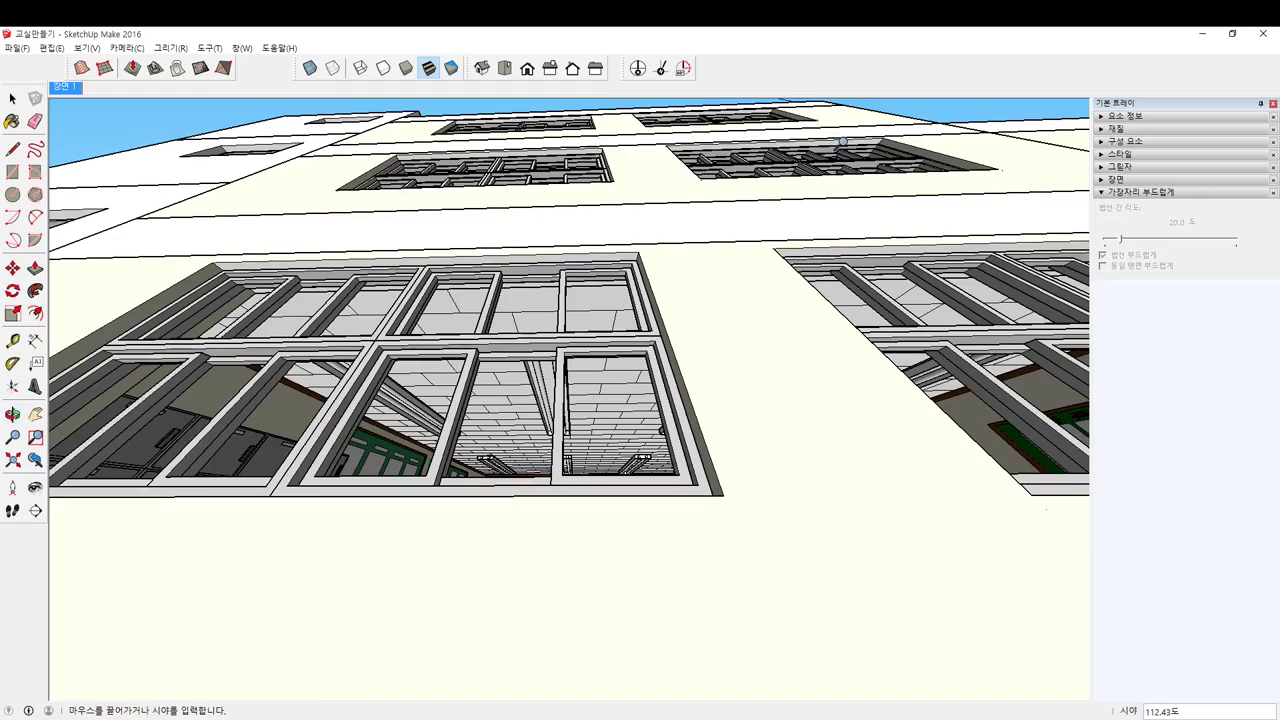
# Step: Pan and orbit from the low-angle classroom windows round to the end block's corner with the connecting wing in view
pyautogui.scroll(1, 772, 148)
pyautogui.keyDown('shift'); pyautogui.moveTo(612, 180); pyautogui.dragTo(604, 223, button='middle'); pyautogui.keyUp('shift')
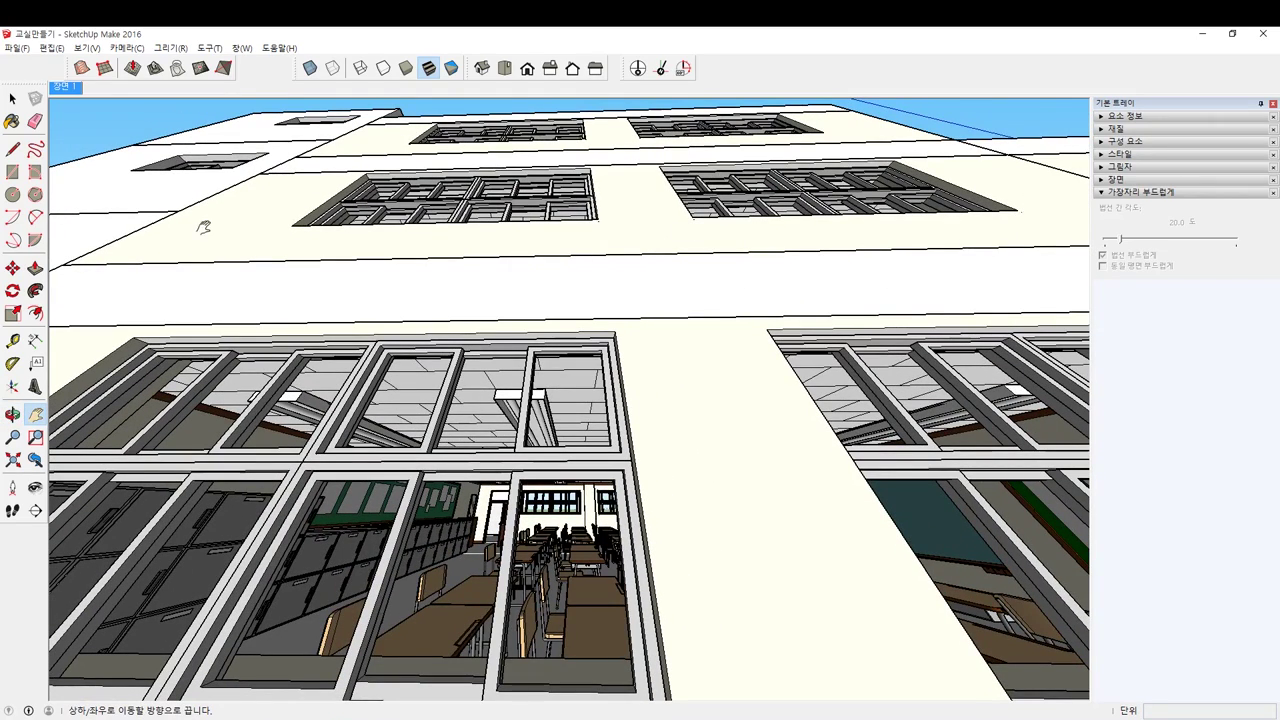
pyautogui.moveTo(483, 315); pyautogui.dragTo(500, 330)
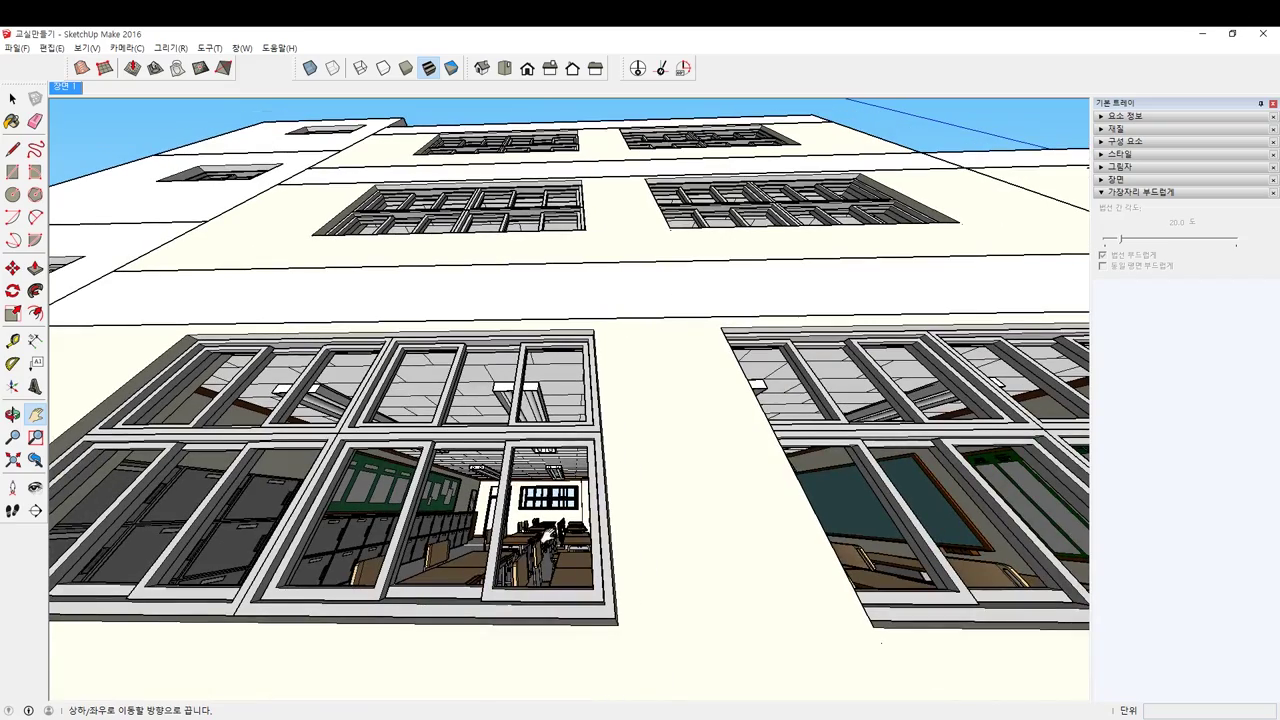
pyautogui.moveTo(715, 486); pyautogui.dragTo(880, 520, button='middle')
pyautogui.moveTo(880, 520); pyautogui.dragTo(610, 493)
pyautogui.moveTo(610, 492); pyautogui.dragTo(769, 546, button='middle')
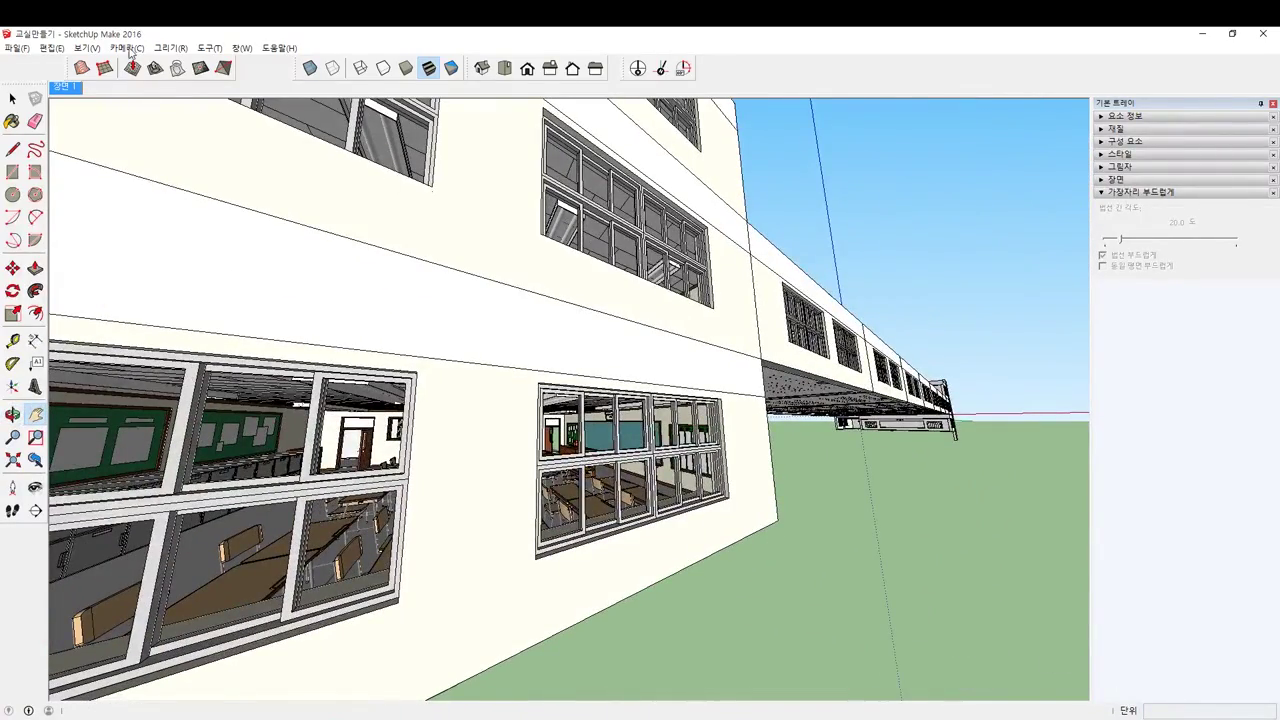
# Step: Set the field of view to 35 degrees and orbit to the corridor-side facade of the end block
pyautogui.click(128, 48)
pyautogui.click(76, 244)
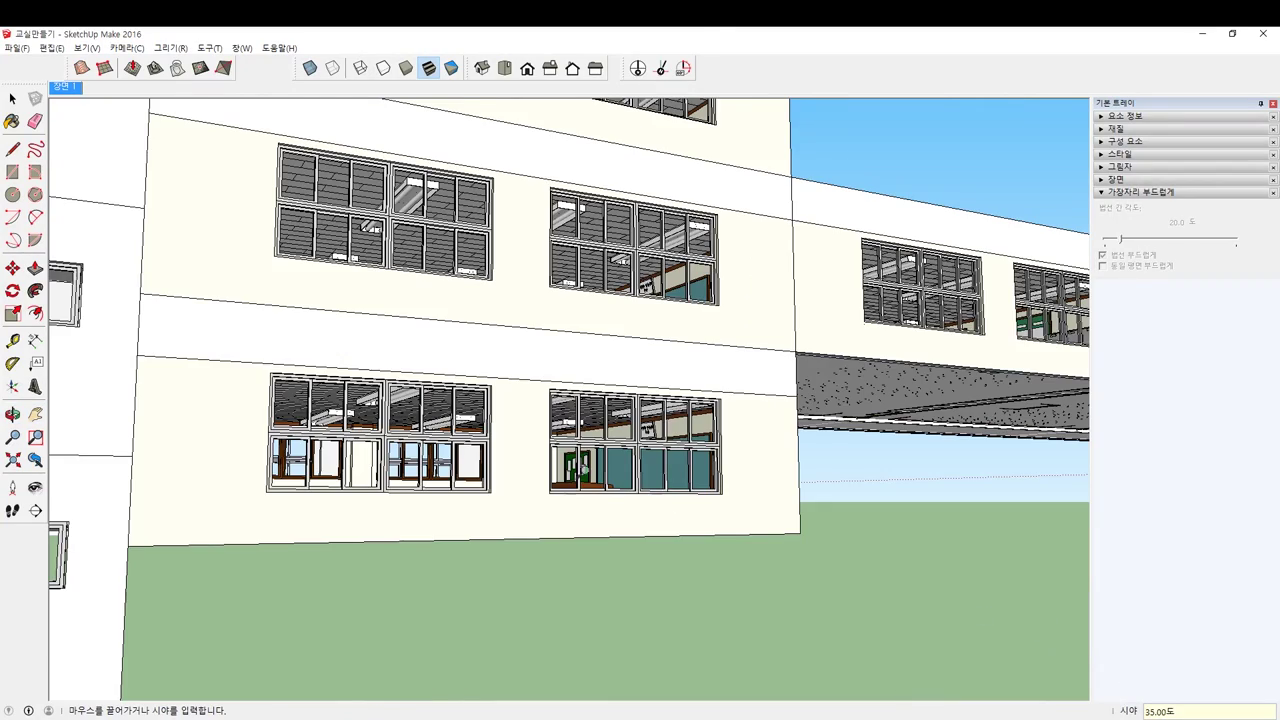
pyautogui.moveTo(584, 469); pyautogui.dragTo(709, 396, button='middle')
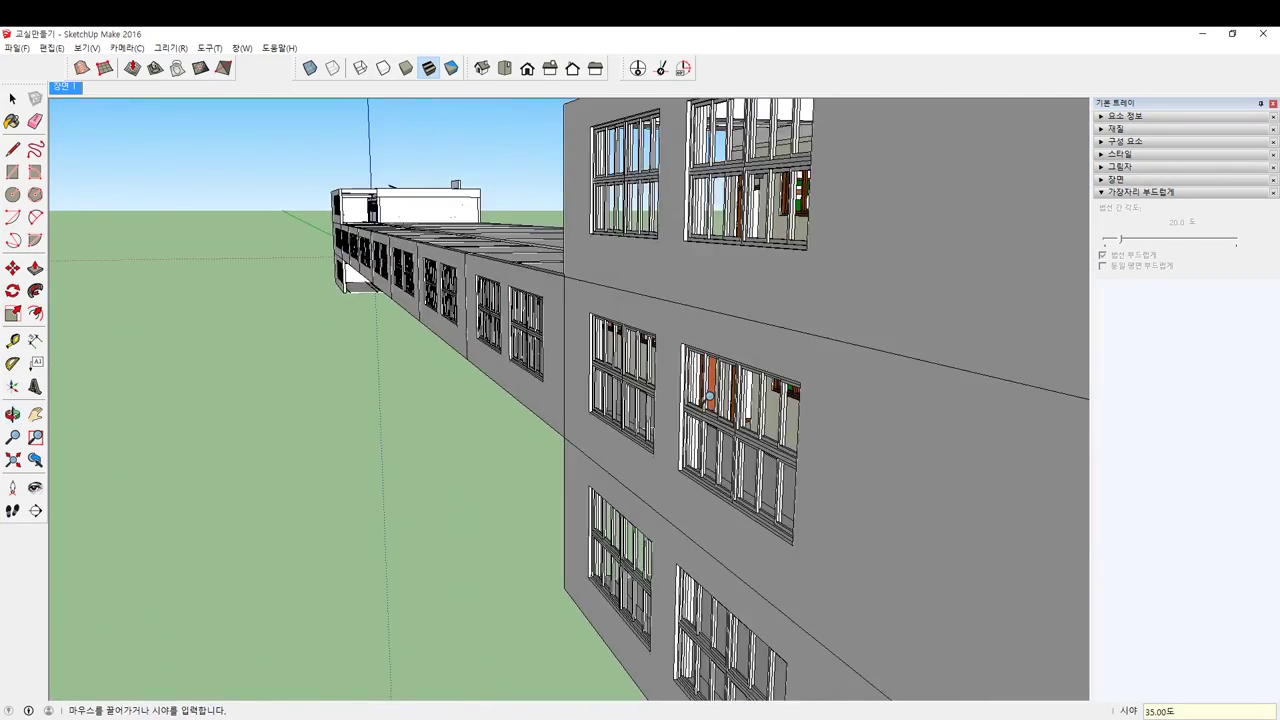
# Step: Zoom through the corridor into the classroom and frame the desks, lockers and outer windows
pyautogui.scroll(10, 709, 396)
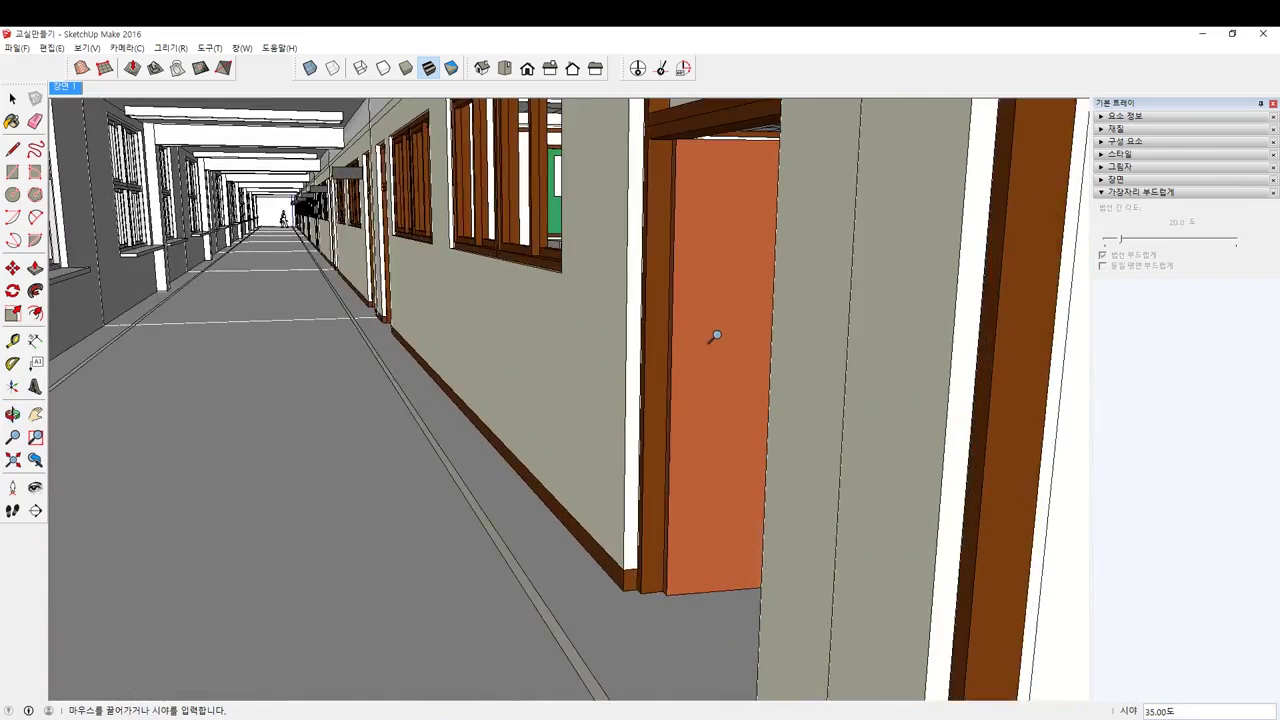
pyautogui.moveTo(716, 335); pyautogui.dragTo(666, 326, button='middle')
pyautogui.scroll(3, 823, 323)
pyautogui.keyDown('shift'); pyautogui.moveTo(823, 323); pyautogui.dragTo(1000, 260, button='middle'); pyautogui.keyUp('shift')
pyautogui.keyDown('shift'); pyautogui.moveTo(594, 360); pyautogui.dragTo(903, 303, button='middle'); pyautogui.keyUp('shift')
pyautogui.scroll(3, 903, 303)
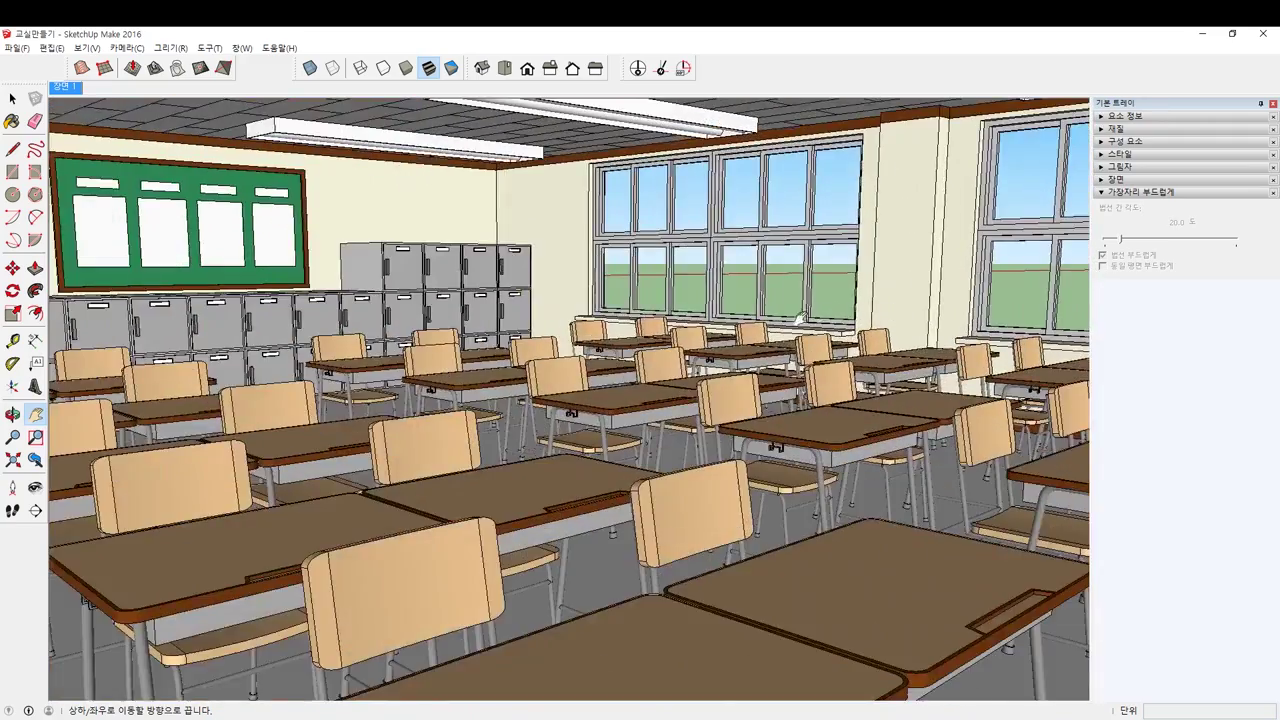
# Step: Look around the classroom at close range, ending between the desks facing the rear lockers and notice boards
pyautogui.moveTo(800, 318); pyautogui.dragTo(626, 349, button='middle')
pyautogui.scroll(3, 626, 349)
pyautogui.keyDown('shift'); pyautogui.moveTo(522, 326); pyautogui.dragTo(545, 381, button='middle'); pyautogui.keyUp('shift')
pyautogui.moveTo(541, 377); pyautogui.dragTo(597, 405)
pyautogui.moveTo(253, 439); pyautogui.dragTo(437, 426)
pyautogui.scroll(-1, 437, 426)
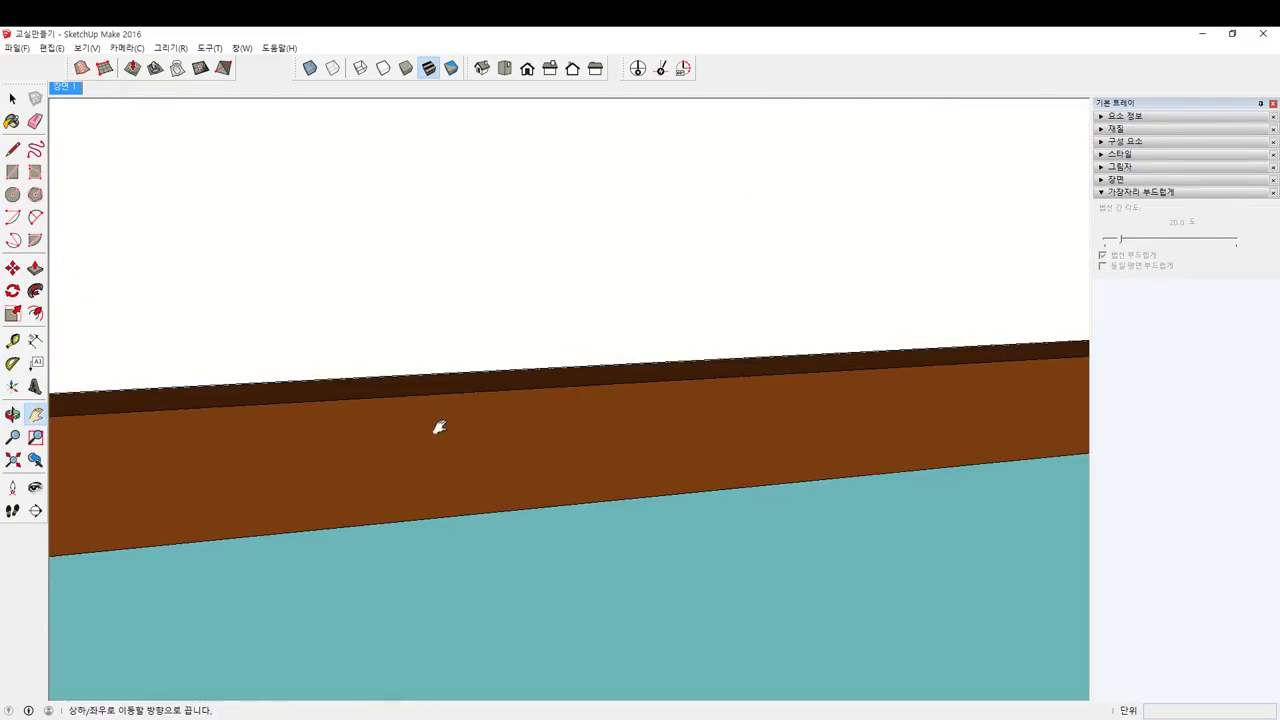
pyautogui.scroll(5, 477, 423)
pyautogui.scroll(-5, 477, 420)
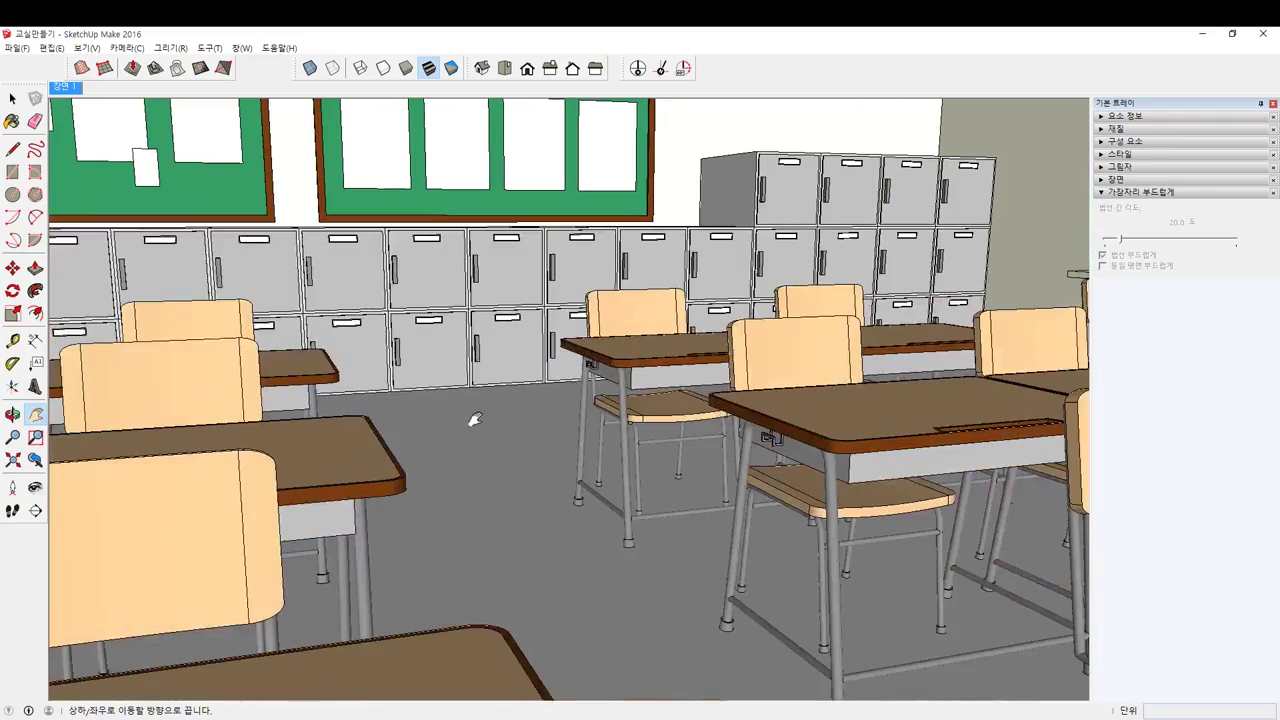
# Step: Use the Walk tool and orbiting to look down over the desks, and close in on the rear locker corner
pyautogui.click(12, 510)
pyautogui.moveTo(454, 550); pyautogui.dragTo(582, 383)
pyautogui.moveTo(582, 383); pyautogui.dragTo(636, 489, button='middle')
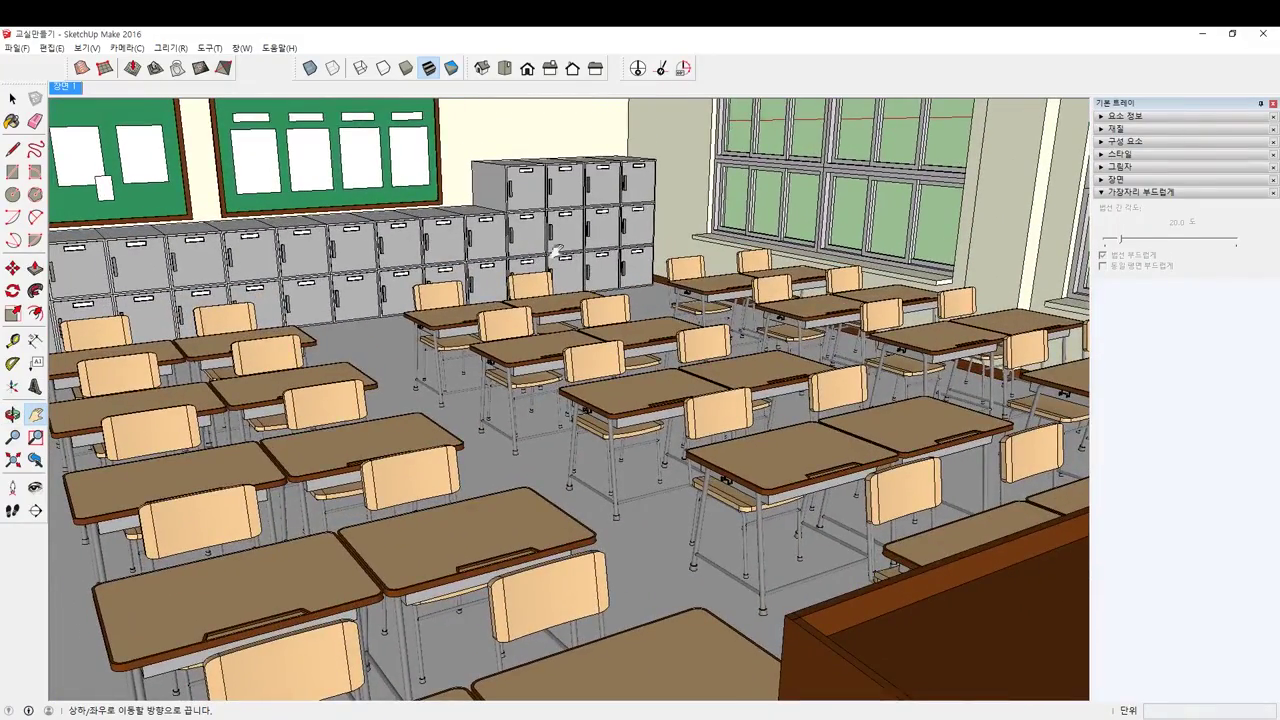
pyautogui.scroll(5, 571, 286)
pyautogui.scroll(-5, 557, 320)
pyautogui.scroll(2, 572, 245)
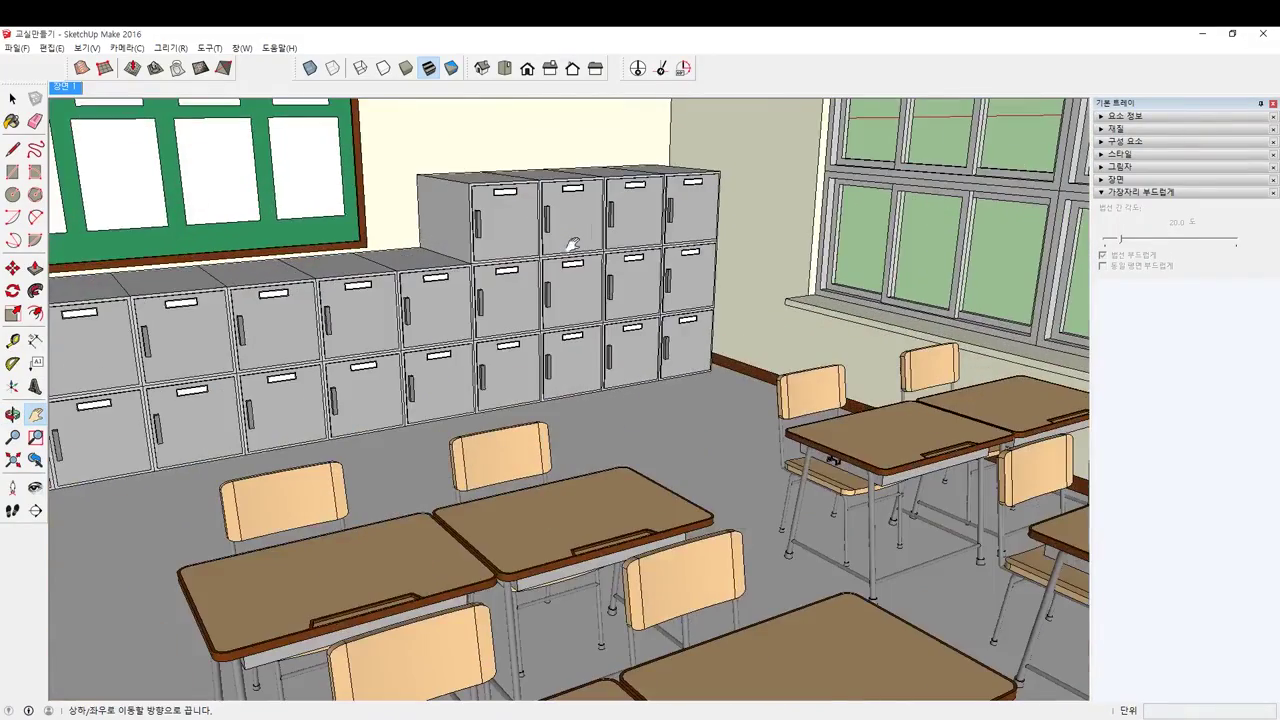
# Step: Widen the field of view to about 53 degrees and walk back until the desks and lectern are in frame
pyautogui.click(127, 47)
pyautogui.click(100, 238)
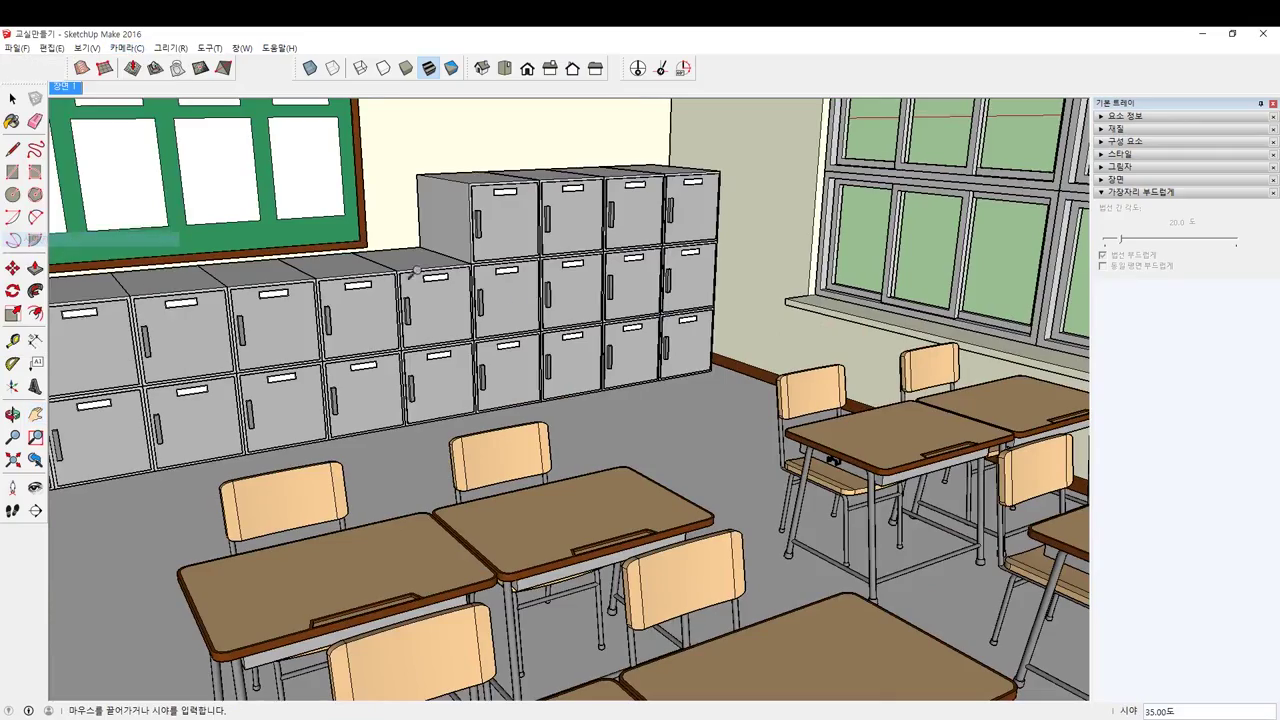
pyautogui.moveTo(416, 270); pyautogui.dragTo(591, 466)
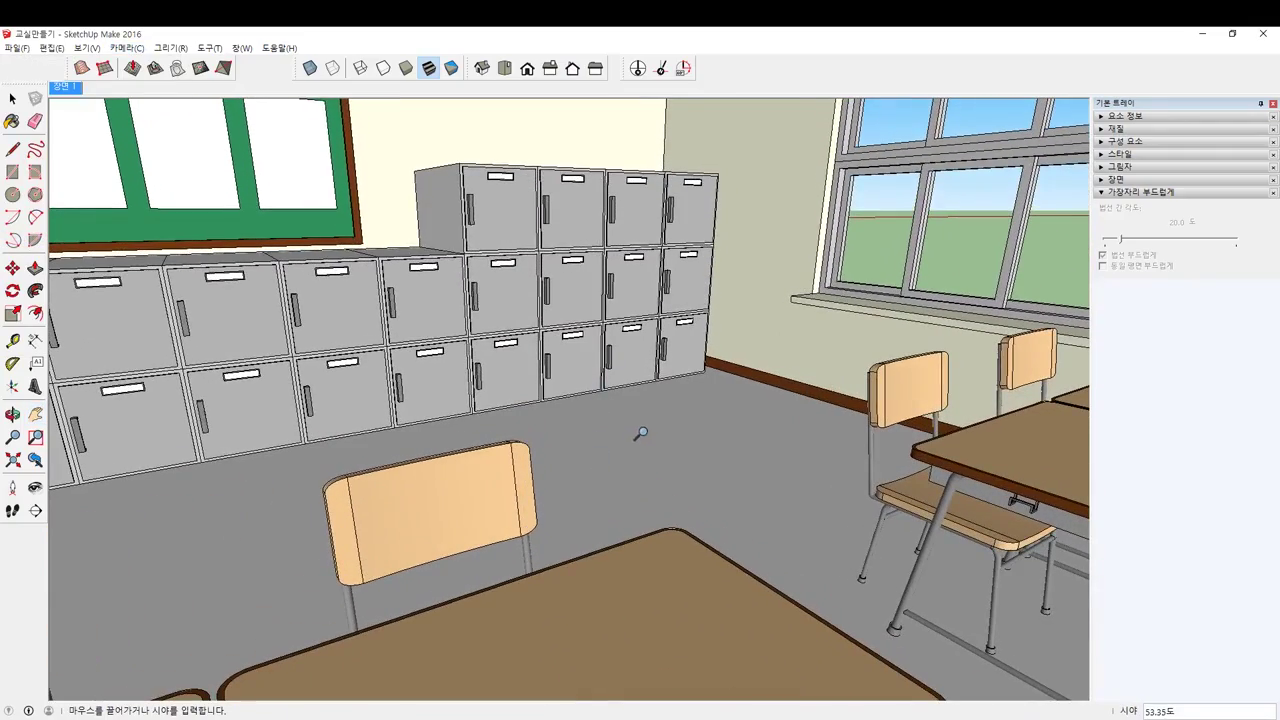
pyautogui.scroll(-1, 620, 443)
pyautogui.click(13, 510)
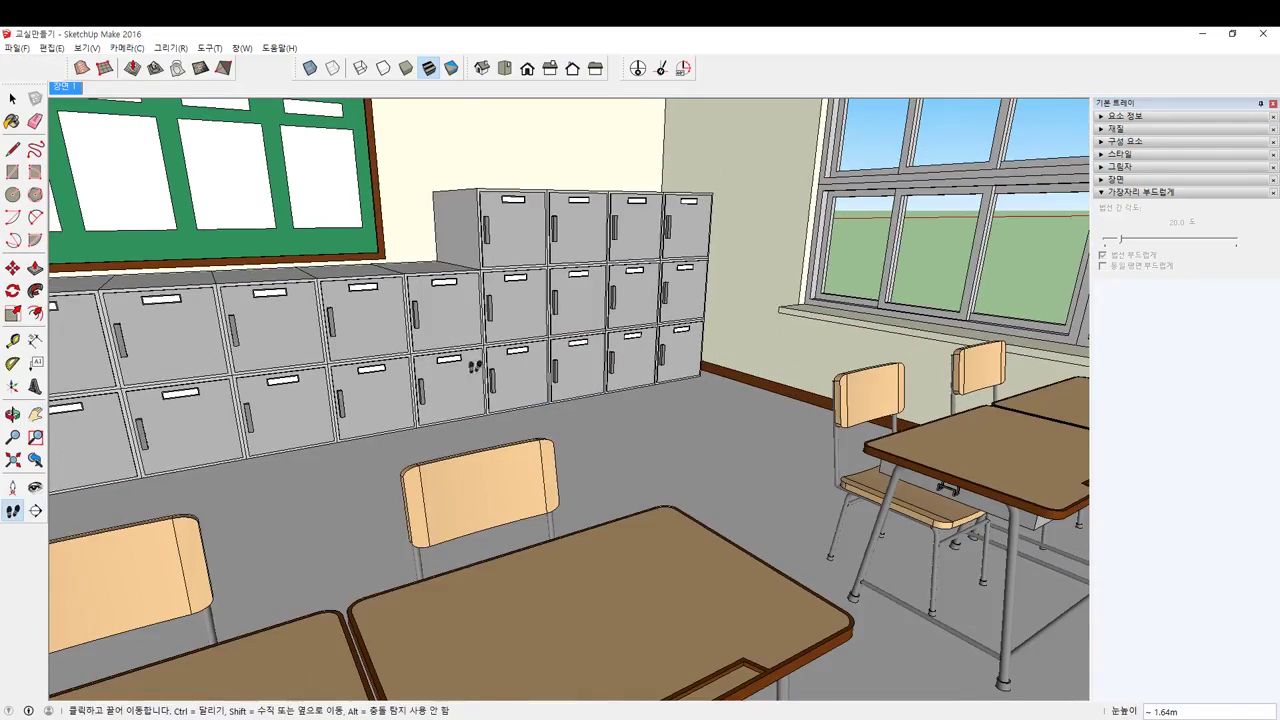
pyautogui.moveTo(482, 367); pyautogui.dragTo(481, 438)
pyautogui.keyDown('shift'); pyautogui.moveTo(481, 366); pyautogui.dragTo(734, 429, button='middle'); pyautogui.keyUp('shift')
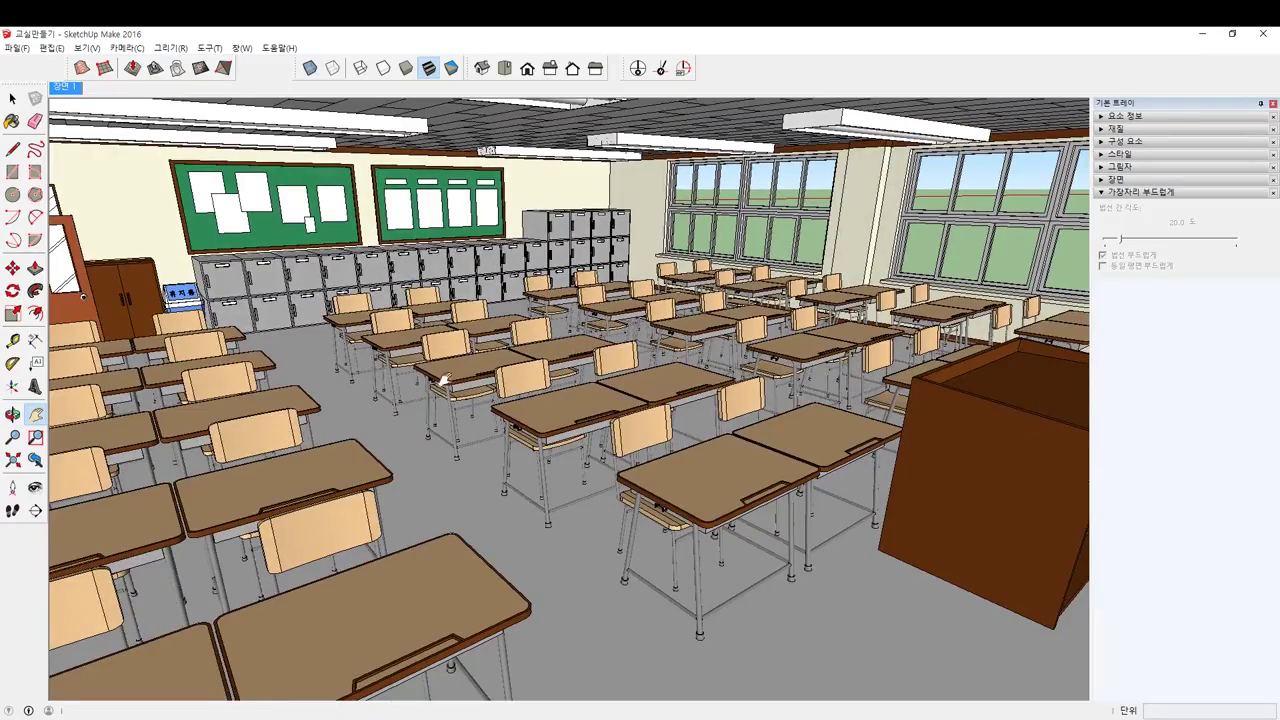
# Step: Set the field of view to 50 degrees and slightly reframe the whole classroom
pyautogui.click(127, 47)
pyautogui.click(50, 238)
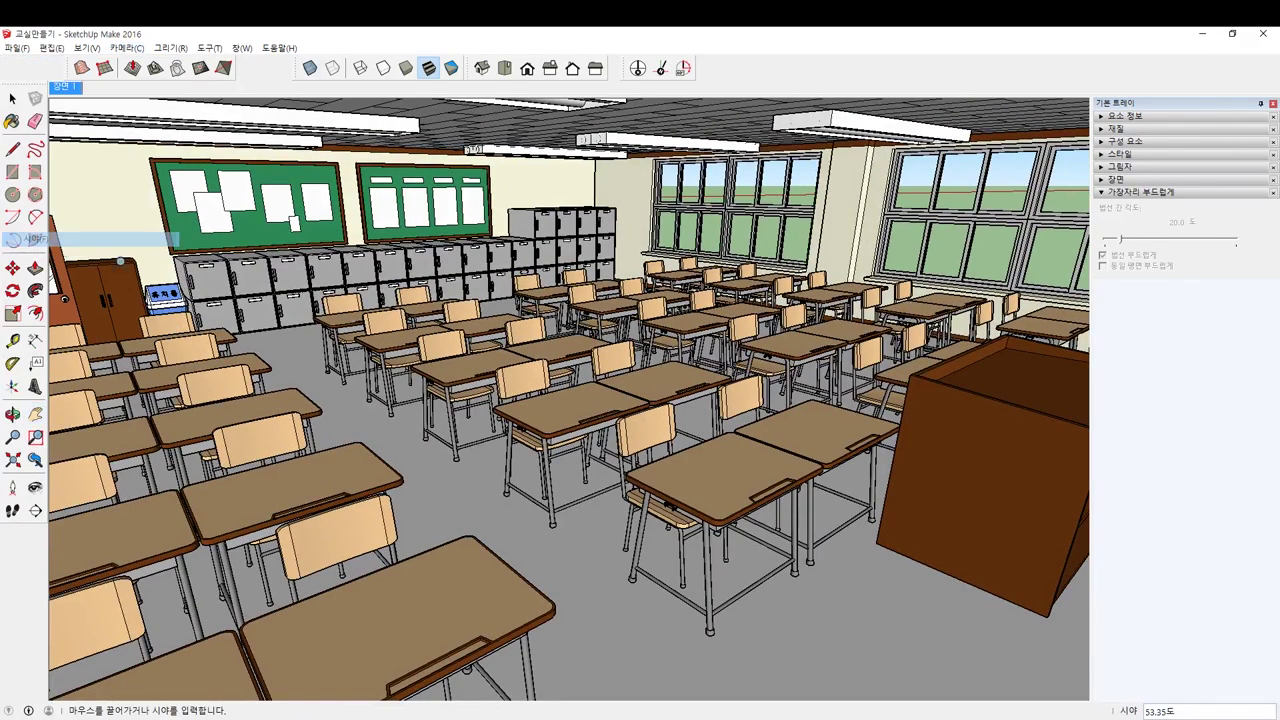
pyautogui.write('50')
pyautogui.press('Return')
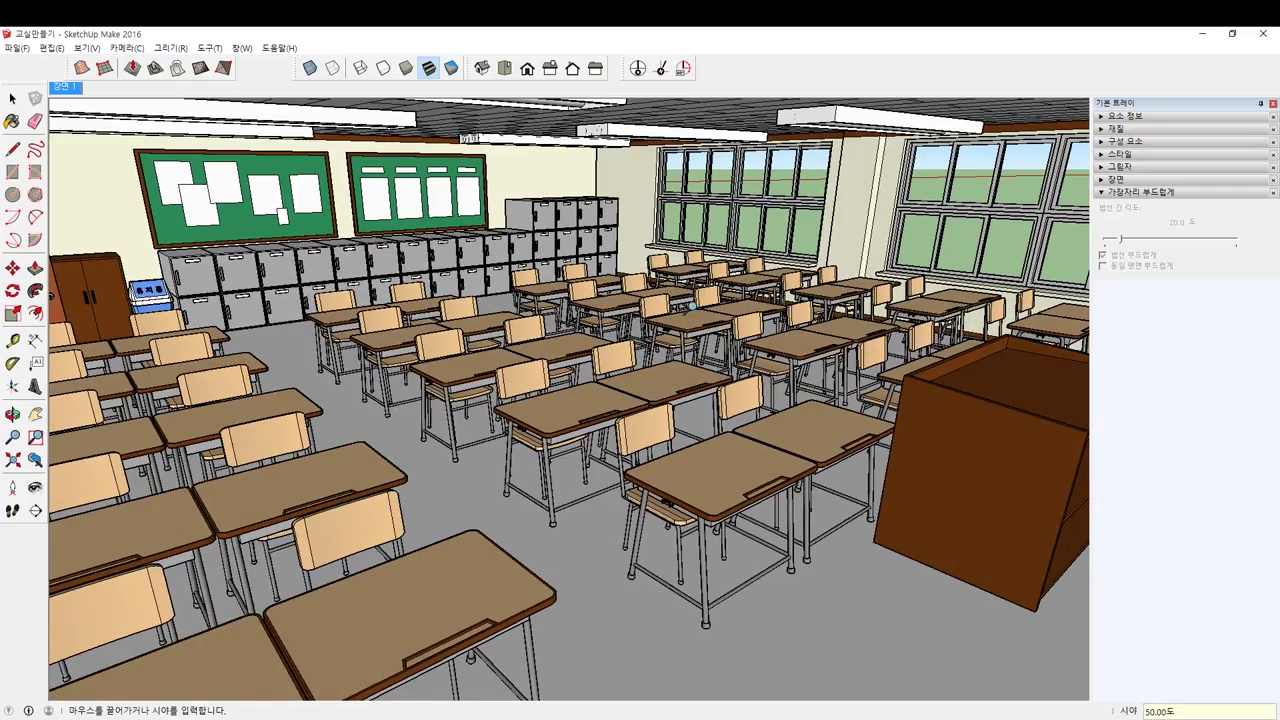
pyautogui.keyDown('shift'); pyautogui.moveTo(668, 300); pyautogui.dragTo(680, 307, button='middle'); pyautogui.keyUp('shift')
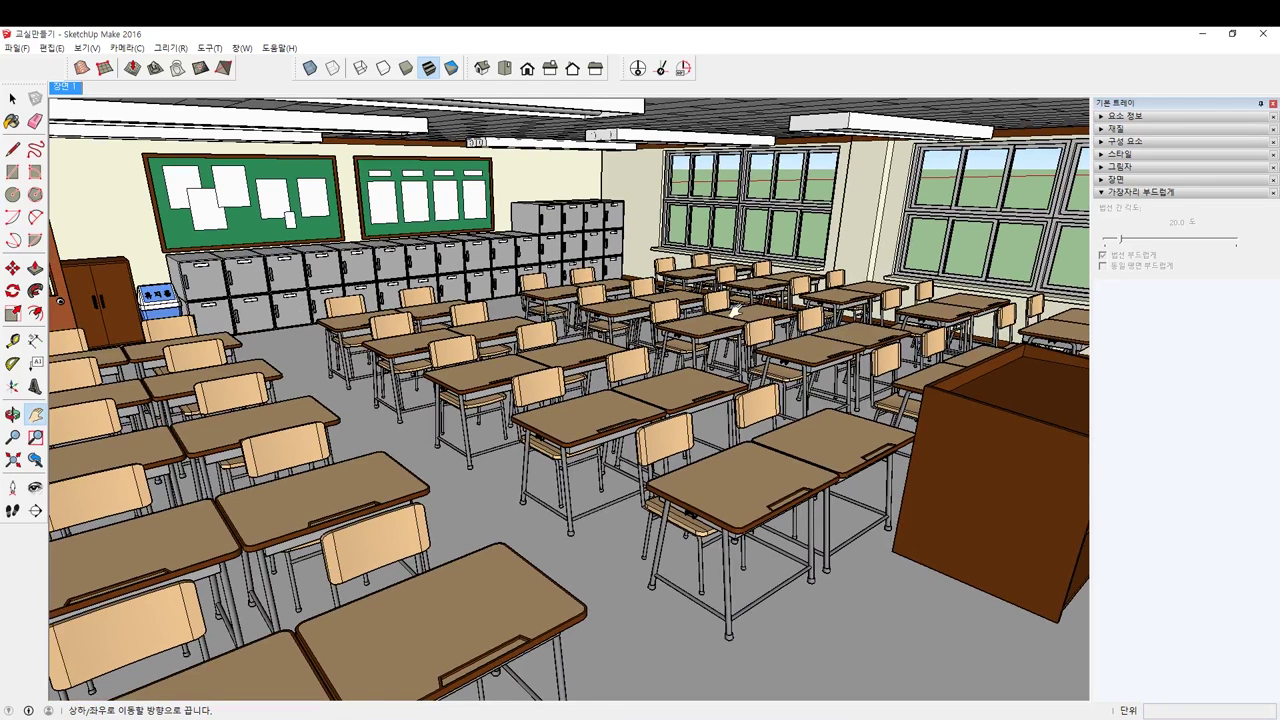
# Step: Set the field of view to 35 degrees for the classroom interior
pyautogui.click(127, 47)
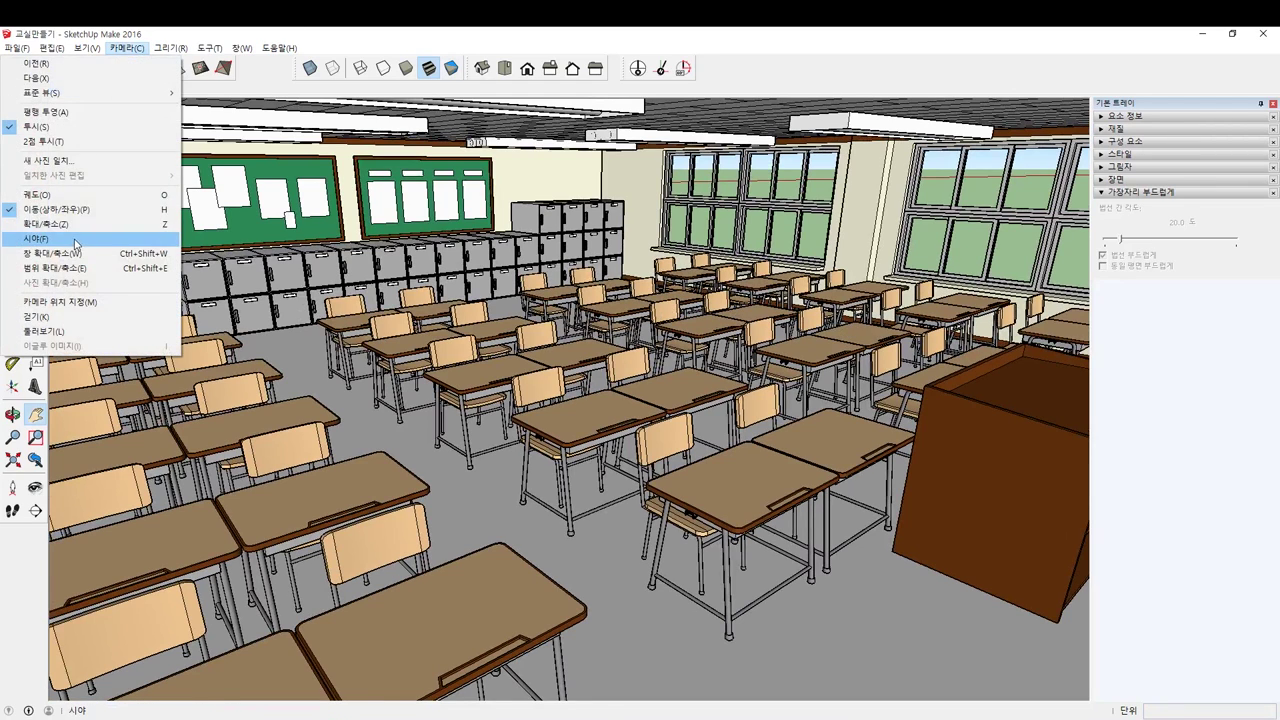
pyautogui.click(107, 238)
pyautogui.write('35')
pyautogui.press('Return')
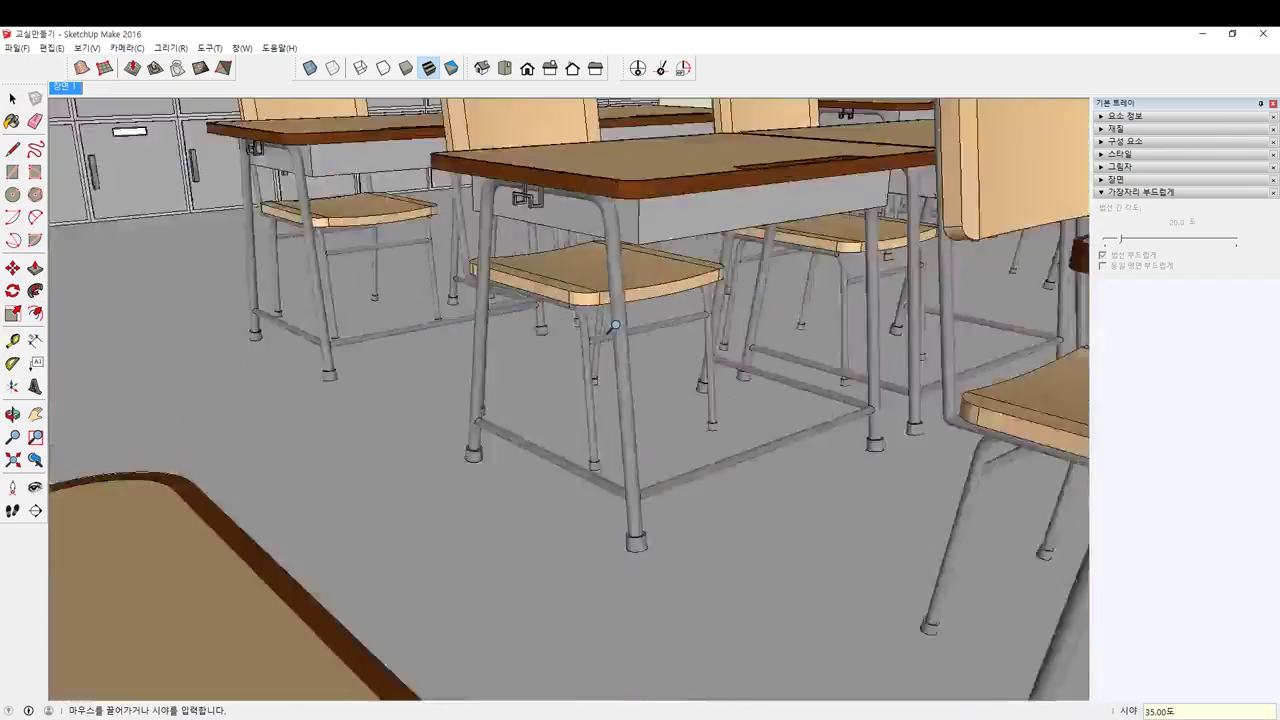
# Step: Move in among the desks and frame the corner between the stacked lockers and the windows
pyautogui.scroll(4, 615, 325)
pyautogui.moveTo(615, 325); pyautogui.dragTo(663, 357, button='middle')
pyautogui.keyDown('shift'); pyautogui.moveTo(811, 240); pyautogui.dragTo(272, 645, button='middle'); pyautogui.keyUp('shift')
pyautogui.scroll(-3, 163, 326)
pyautogui.moveTo(467, 311); pyautogui.dragTo(731, 270, button='middle')
pyautogui.moveTo(731, 270); pyautogui.dragTo(547, 475)
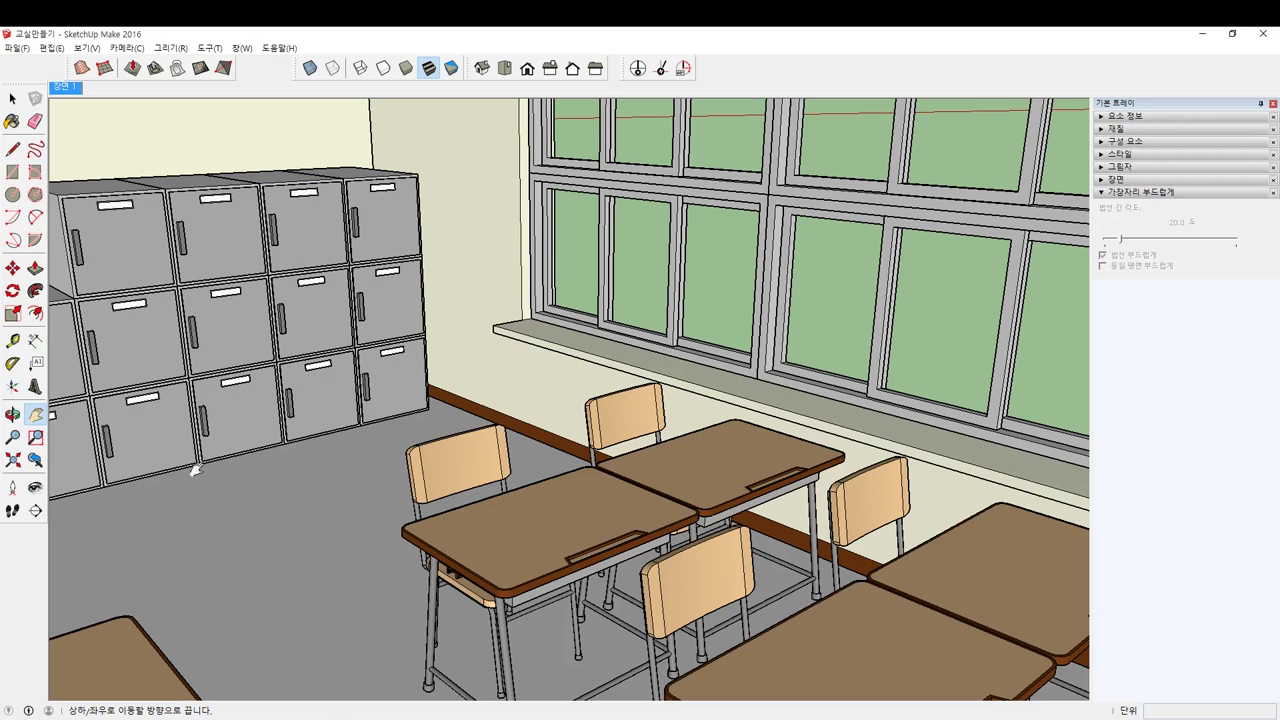
# Step: Reposition with the Walk tool among the desks and tilt up to frame the lockers, windows and ceiling light
pyautogui.click(14, 511)
pyautogui.moveTo(576, 459); pyautogui.dragTo(560, 460)
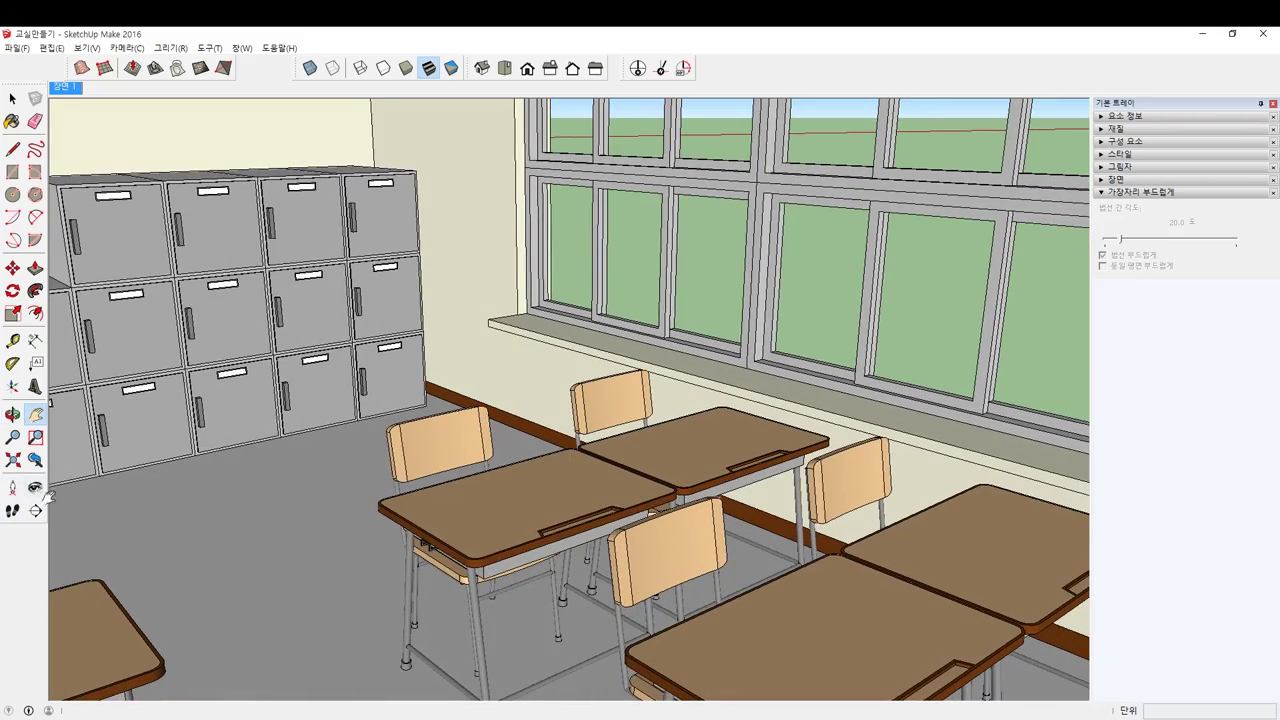
pyautogui.click(14, 511)
pyautogui.moveTo(298, 453); pyautogui.dragTo(248, 459)
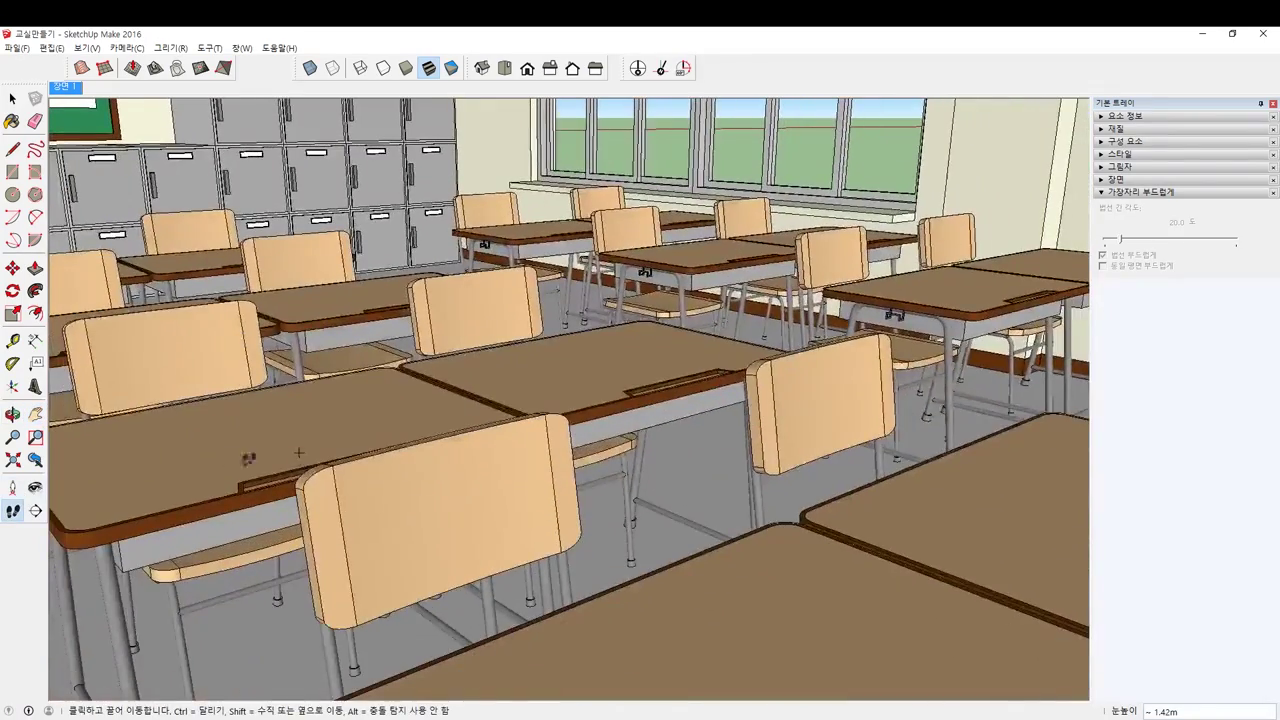
pyautogui.moveTo(356, 425); pyautogui.dragTo(411, 251, button='middle')
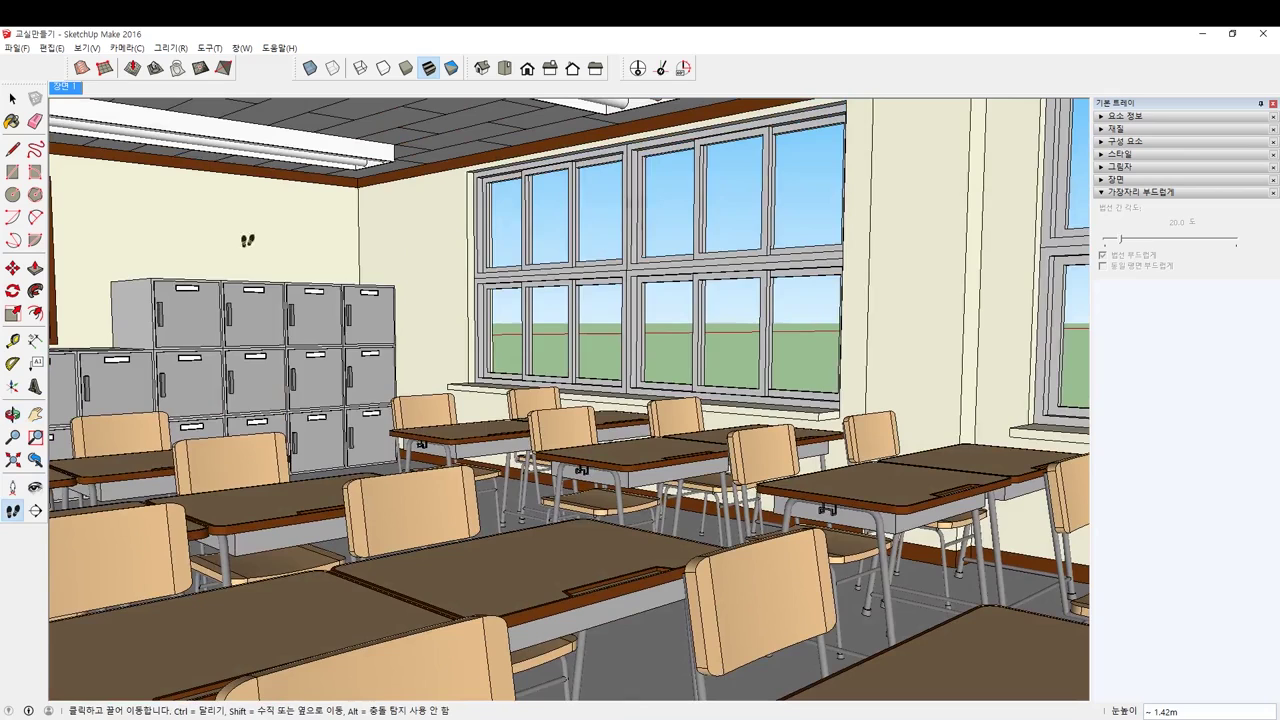
pyautogui.click(127, 48)
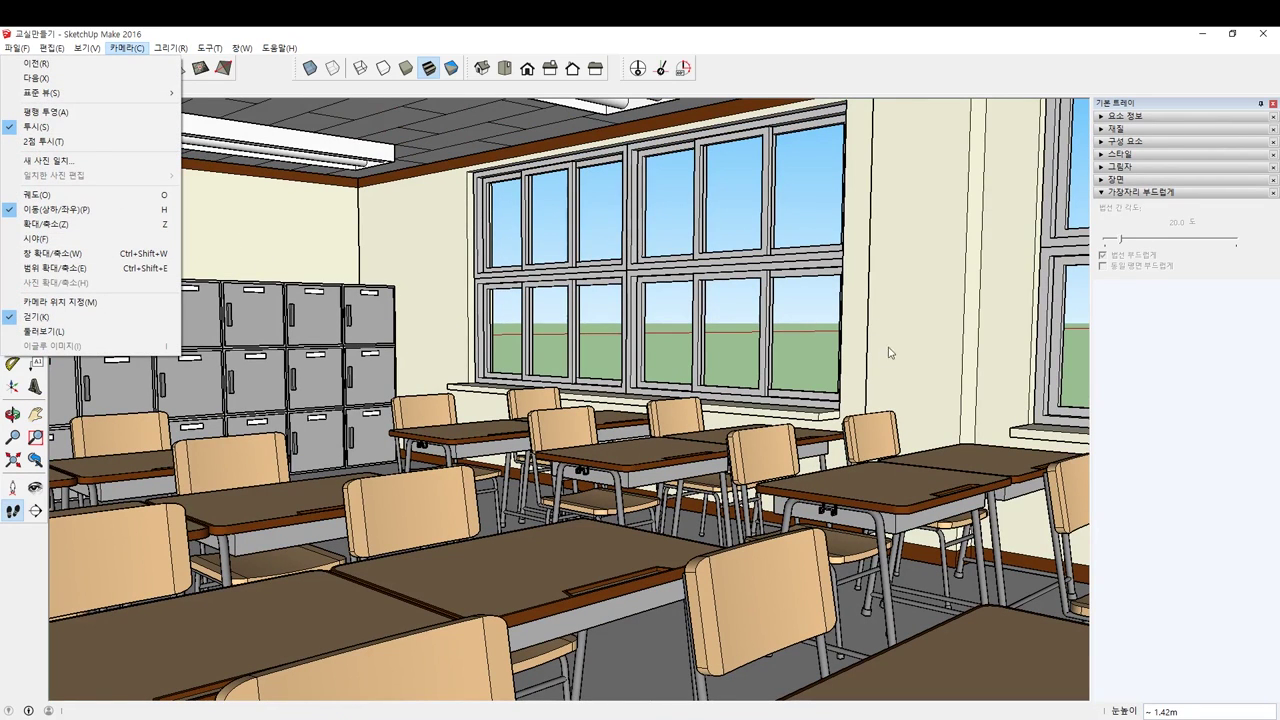
pyautogui.click(680, 45)
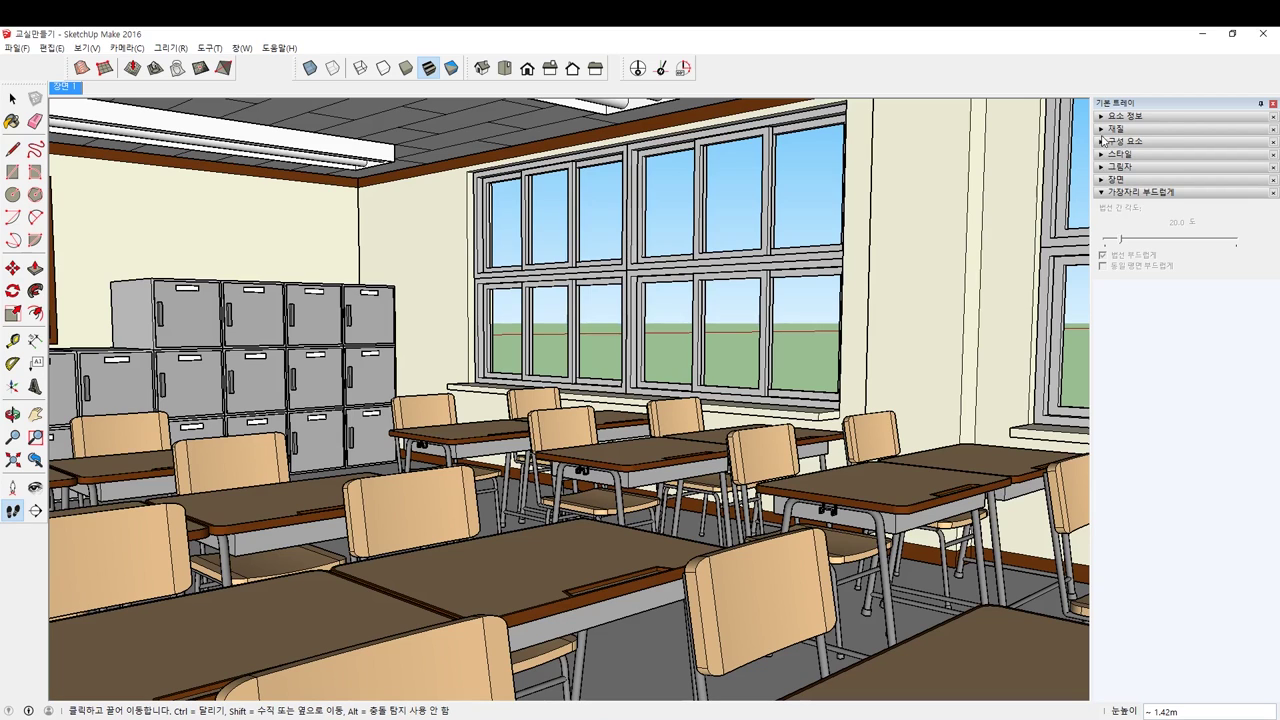
# Step: Delete the old scene 장면 1 and add a new scene that saves the current classroom view
pyautogui.click(1101, 180)
pyautogui.click(1101, 180)
pyautogui.click(1101, 180)
pyautogui.click(1102, 181)
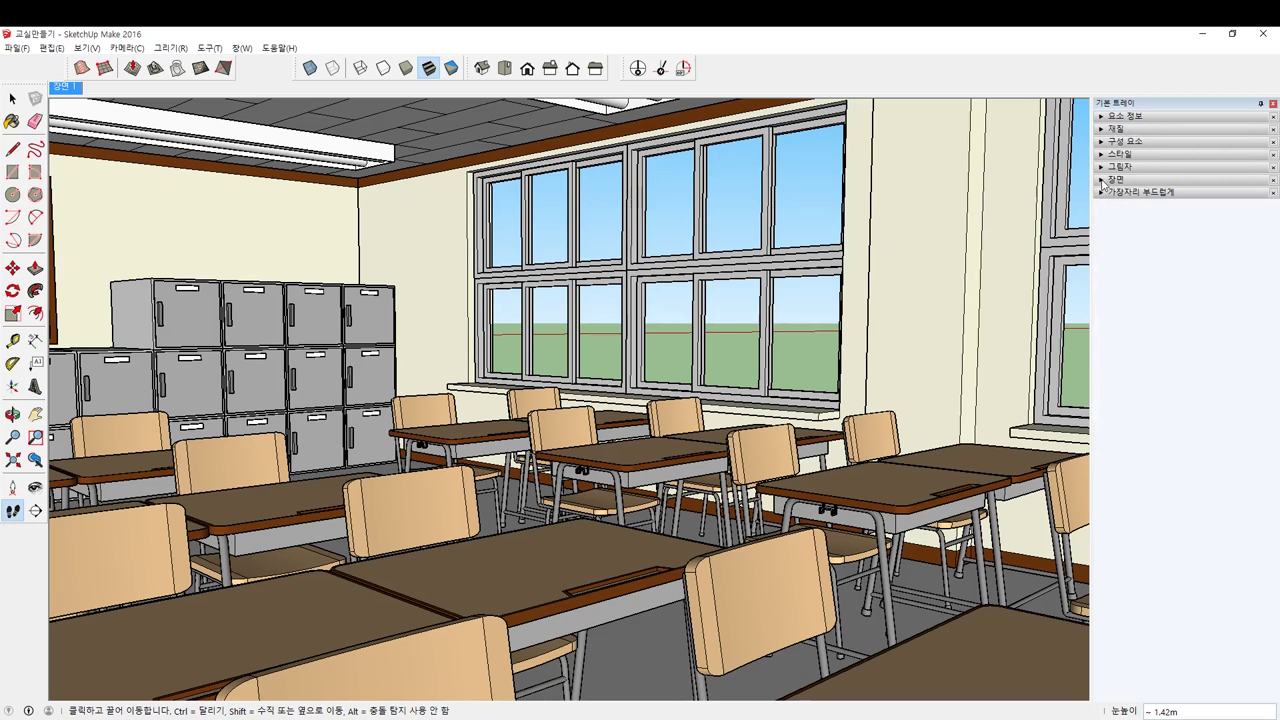
pyautogui.click(1102, 181)
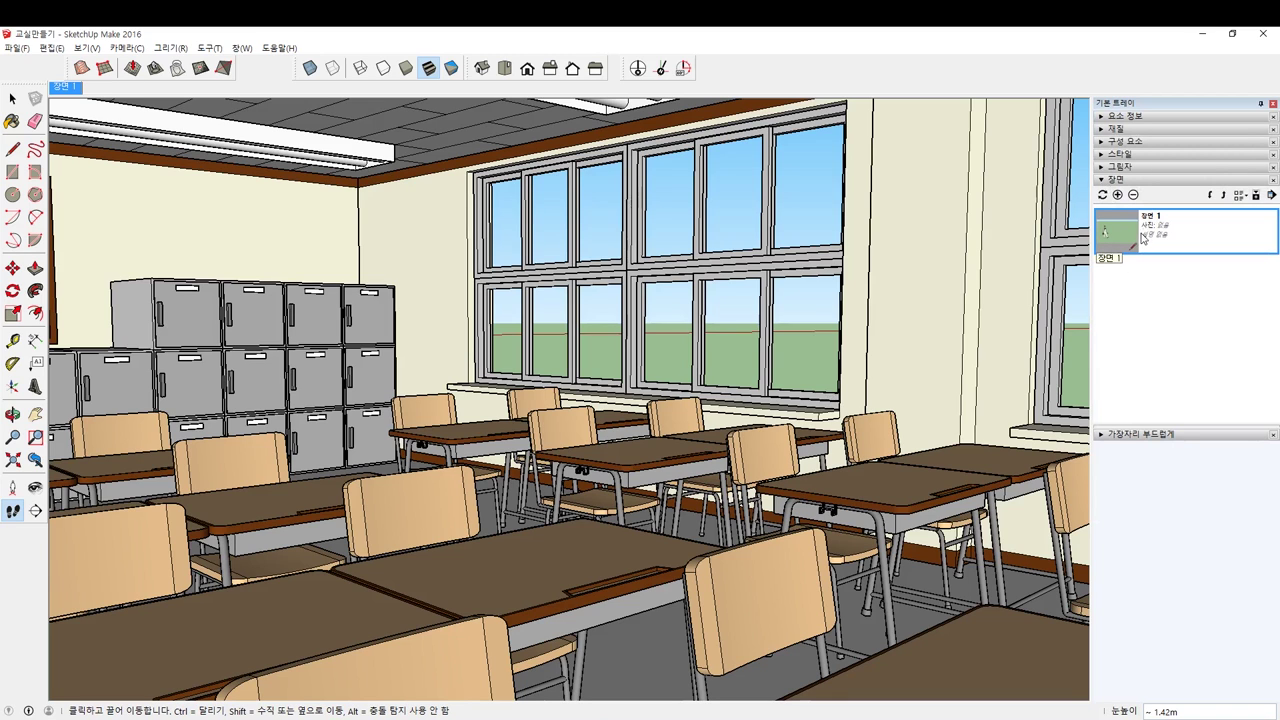
pyautogui.click(1133, 194)
pyautogui.click(646, 409)
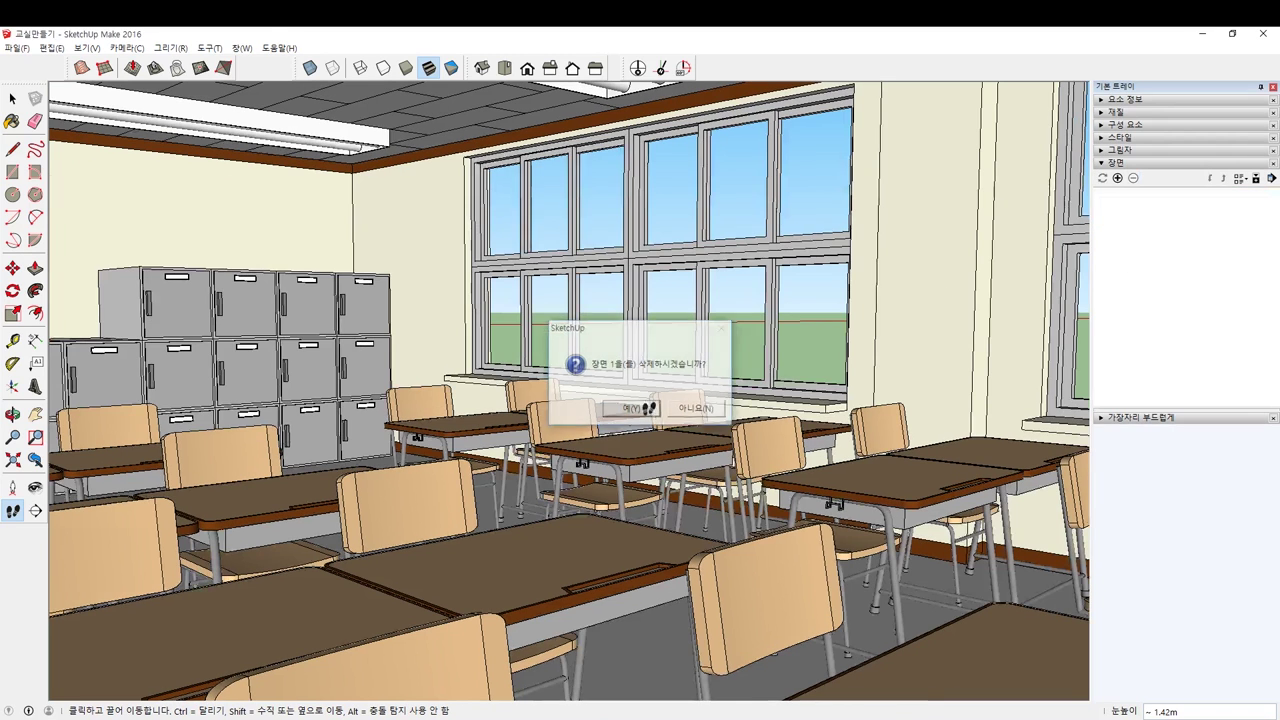
pyautogui.click(1118, 178)
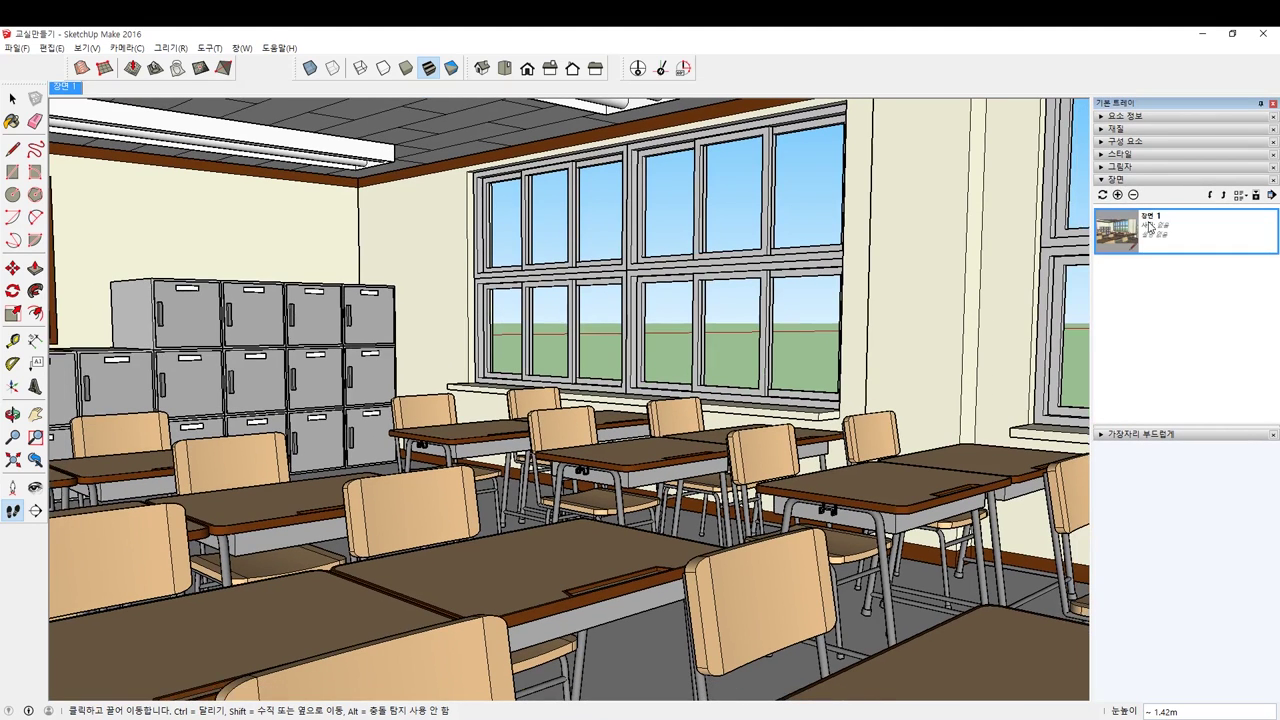
# Step: Orbit away from the saved view toward the lockers and notice boards and restore scene 장면 1, twice
pyautogui.moveTo(586, 491); pyautogui.dragTo(543, 494, button='middle')
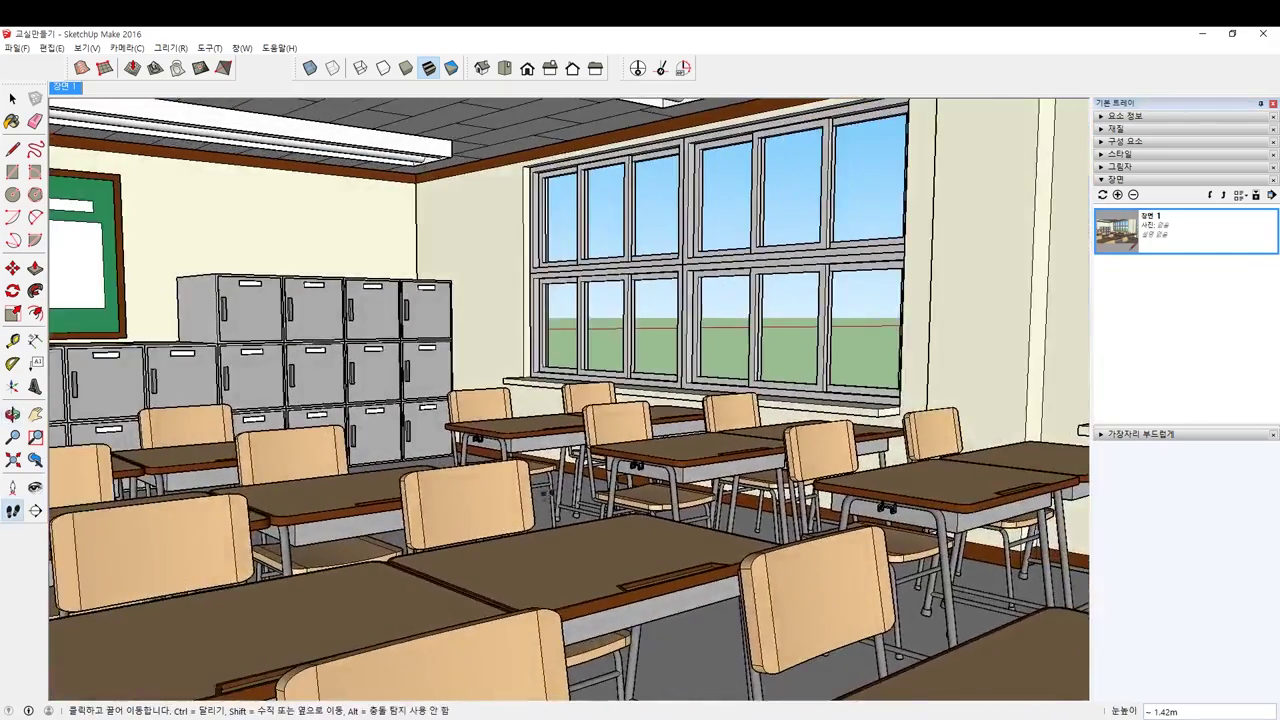
pyautogui.moveTo(819, 458); pyautogui.dragTo(546, 476, button='middle')
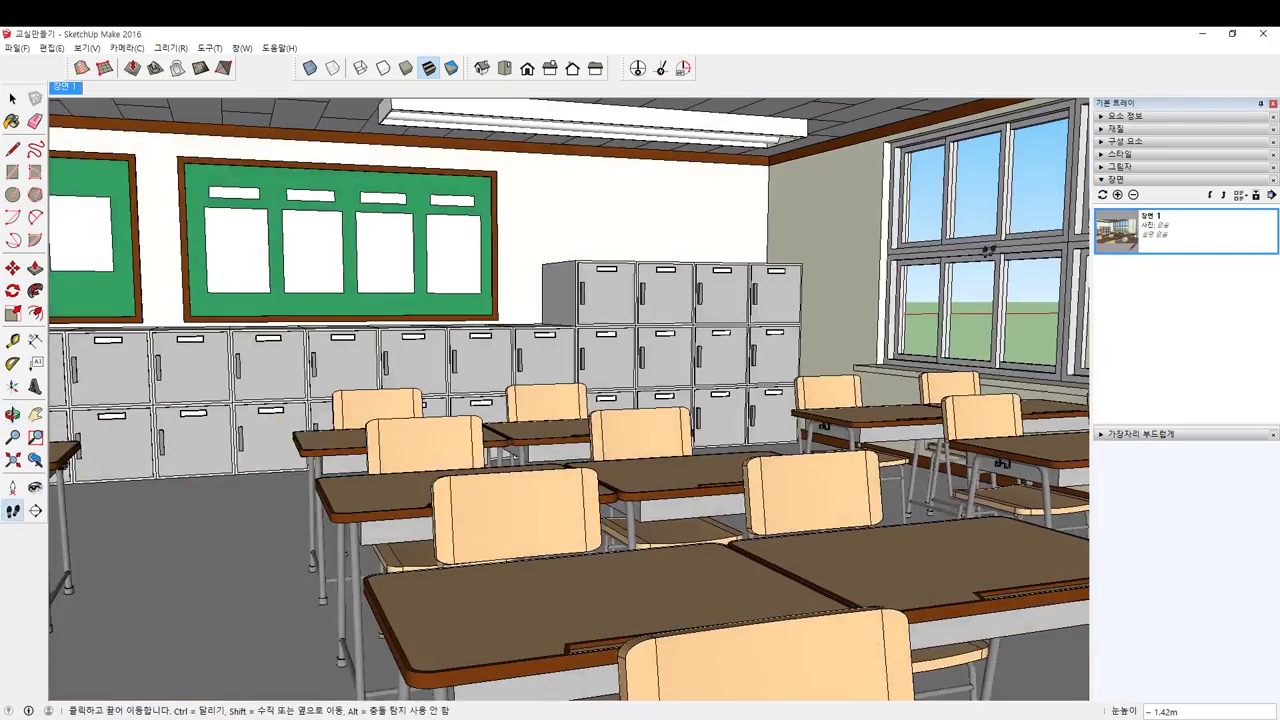
pyautogui.click(1117, 232)
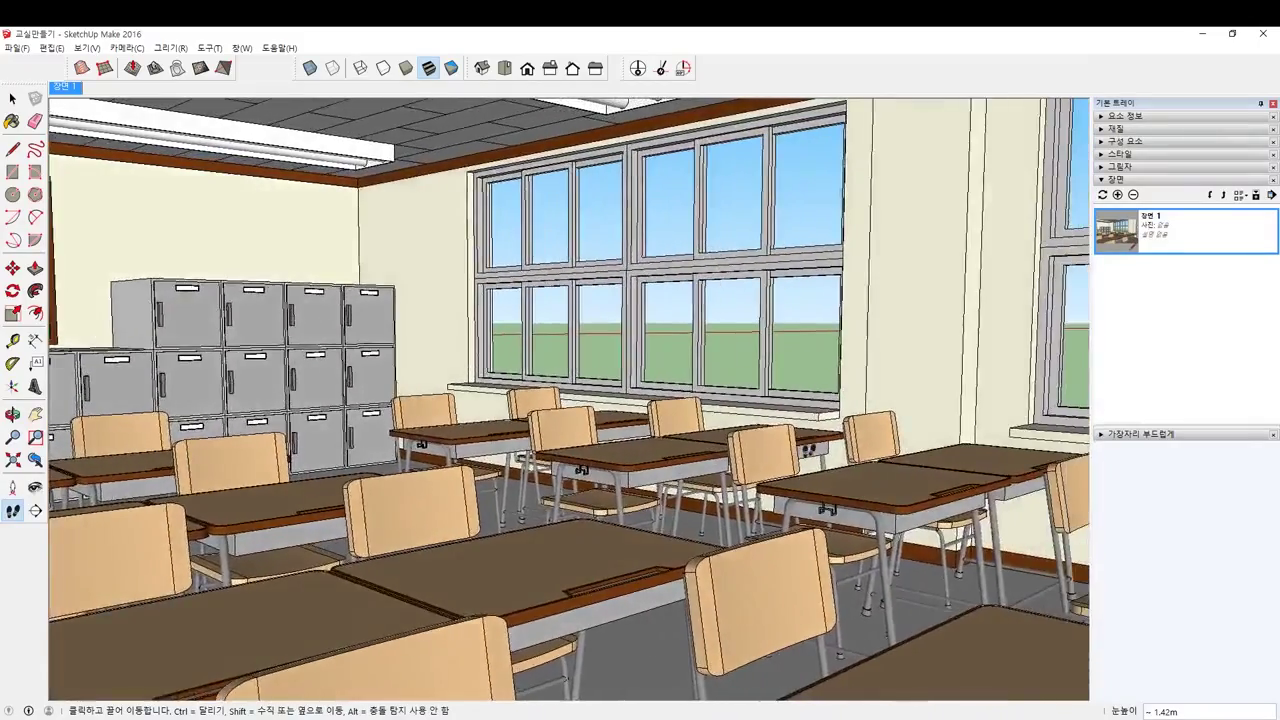
pyautogui.moveTo(808, 451); pyautogui.dragTo(345, 451, button='middle')
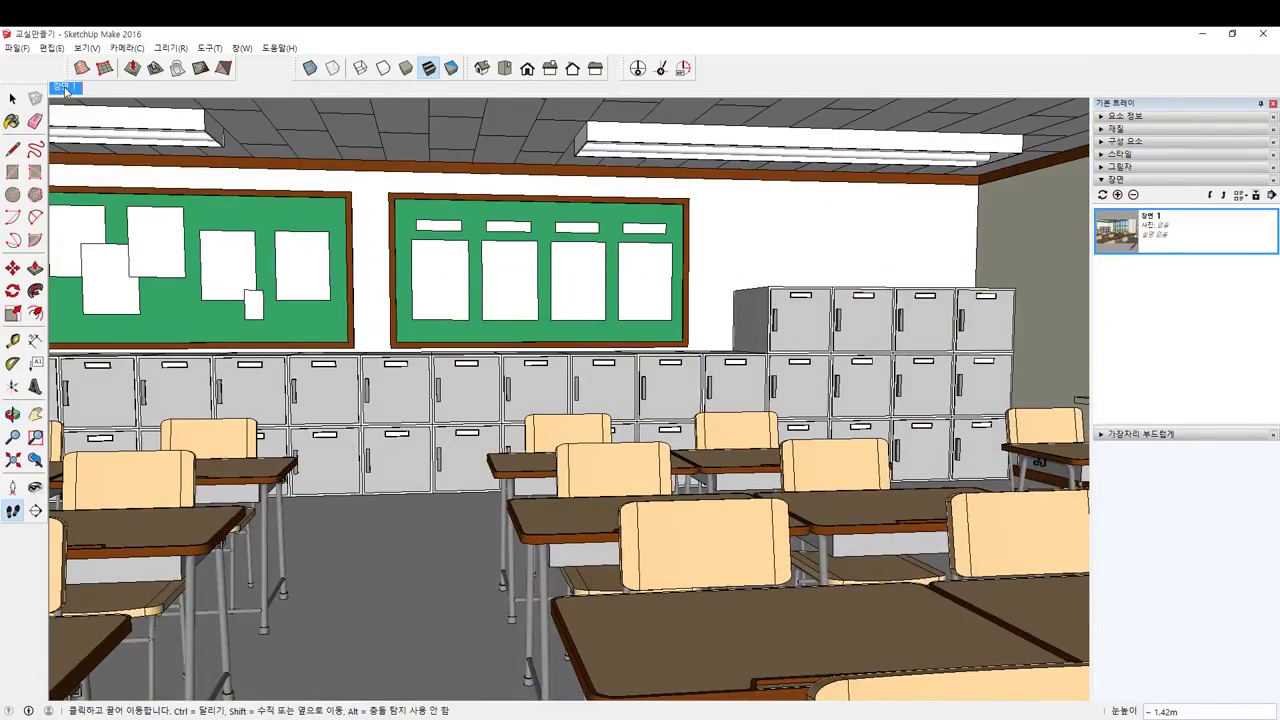
pyautogui.click(63, 88)
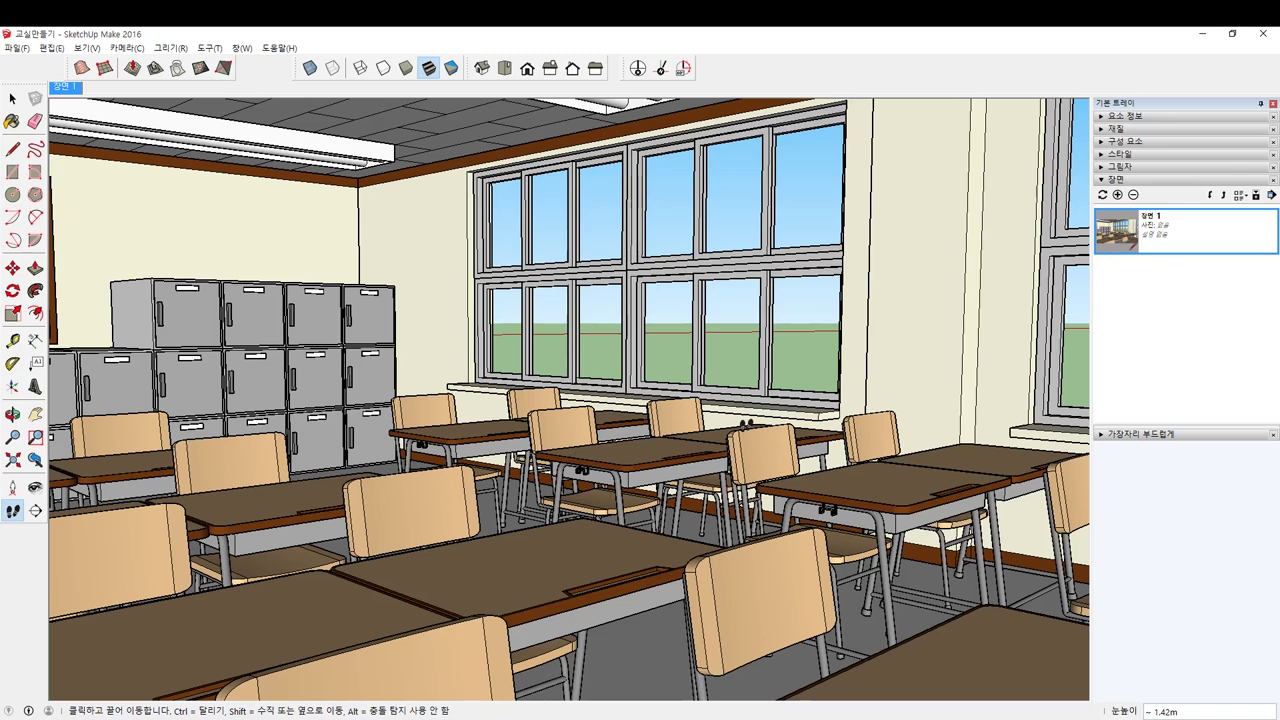
# Step: Shift the view with the Walk tool and recall the saved classroom scene 장면 1
pyautogui.moveTo(535, 416); pyautogui.dragTo(568, 418)
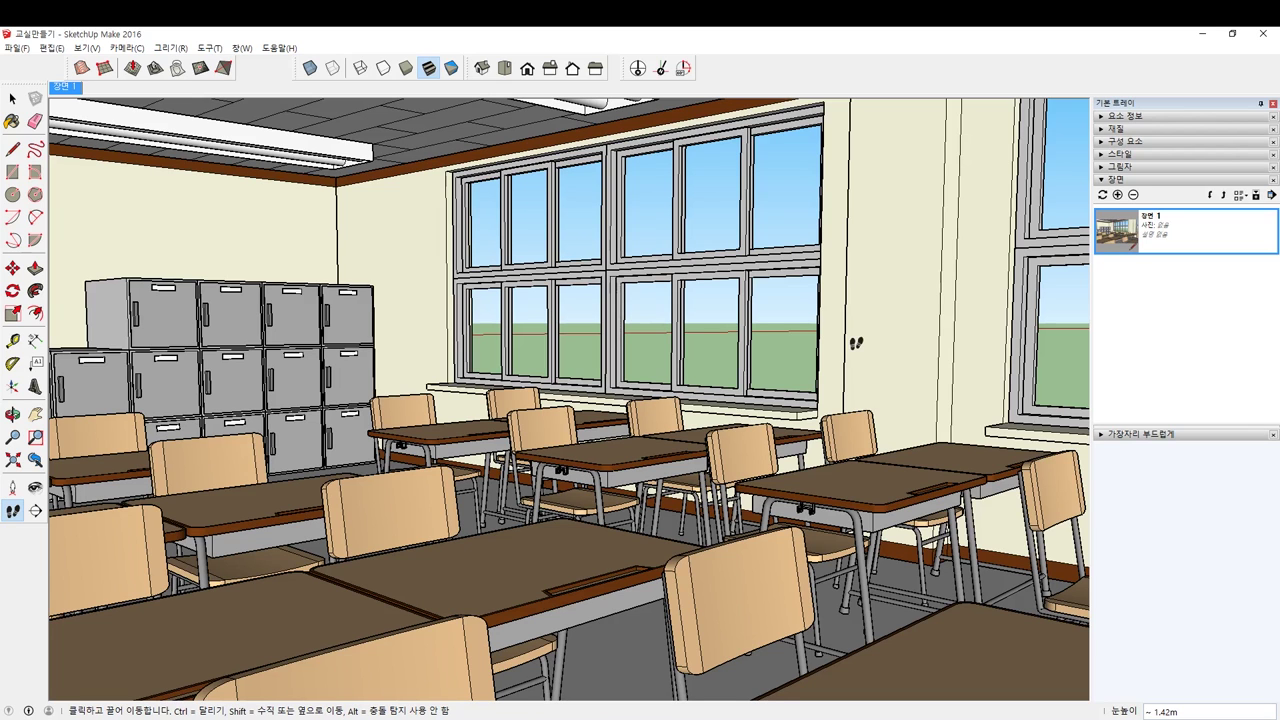
pyautogui.moveTo(603, 352); pyautogui.dragTo(1030, 214)
pyautogui.doubleClick(1117, 229)
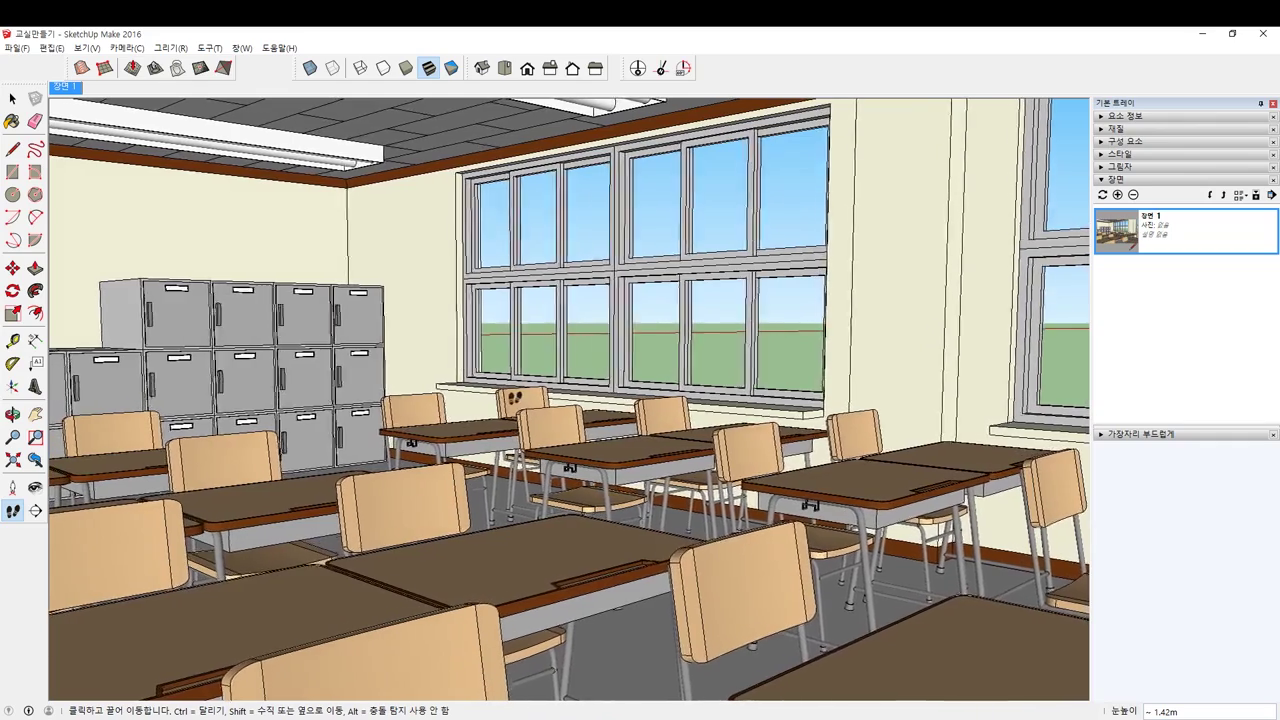